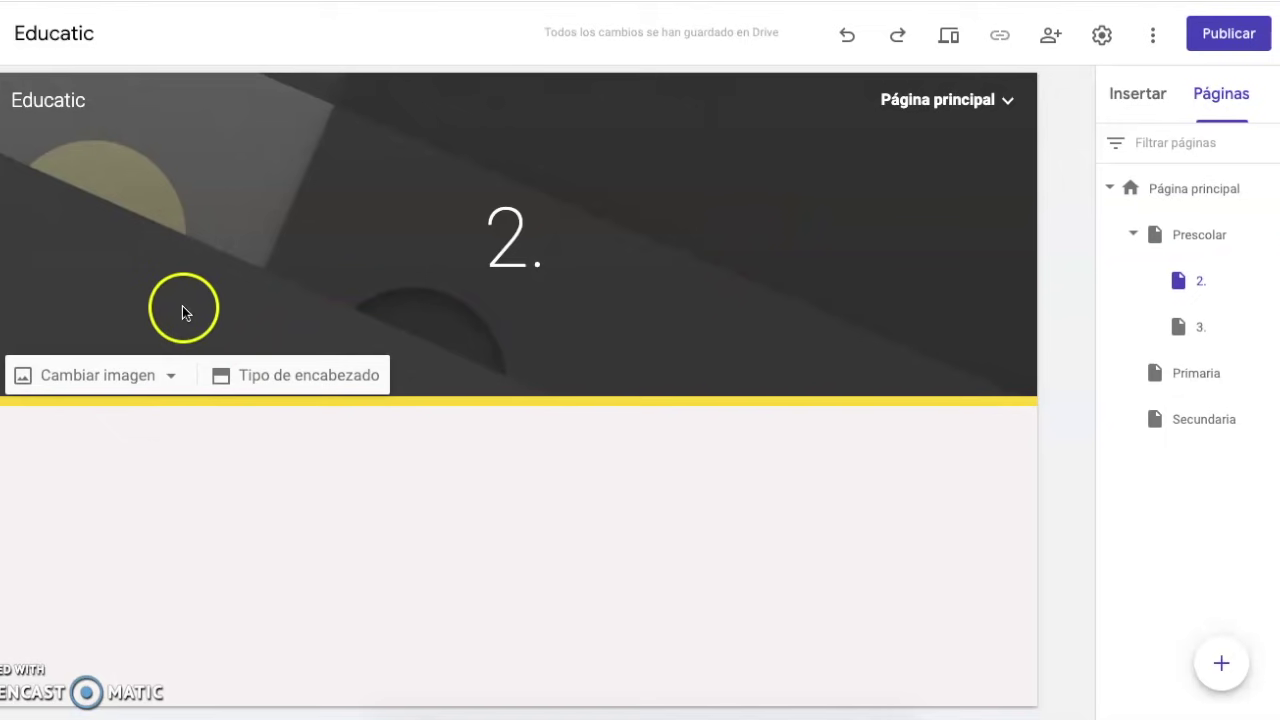
# Insert a new text box at the top of the page body
pyautogui.click(485, 192)
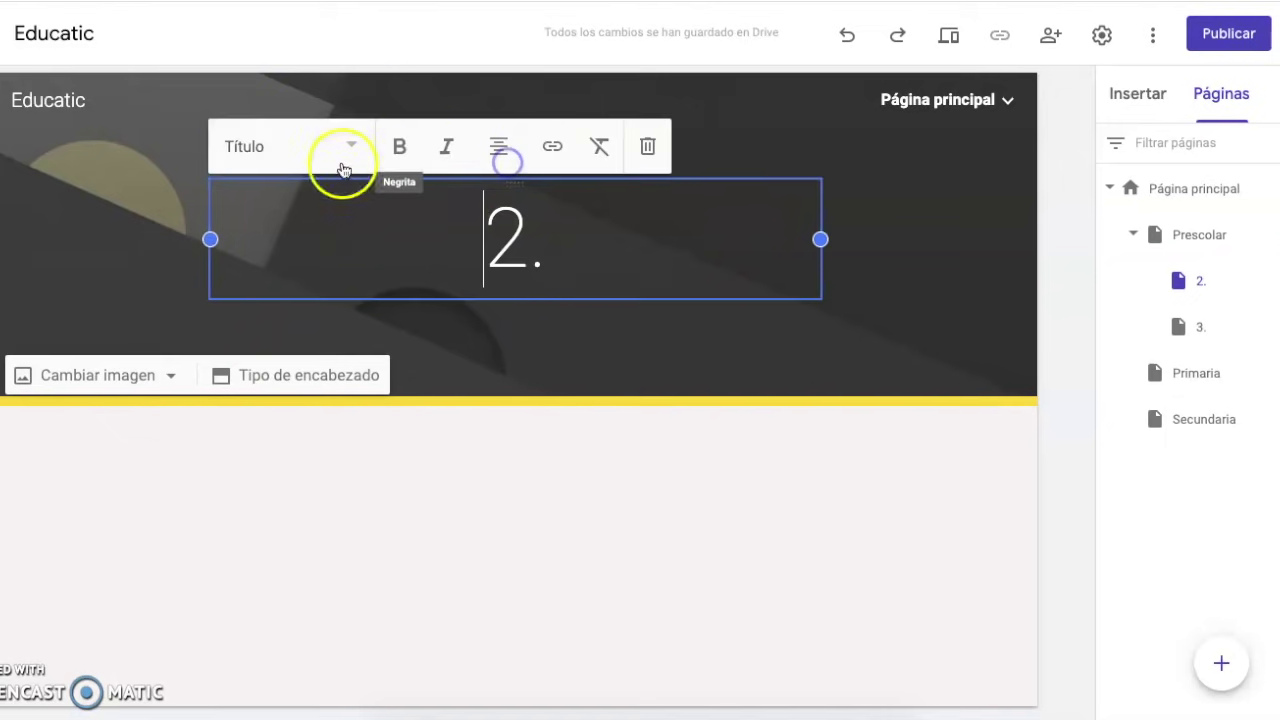
pyautogui.click(412, 533)
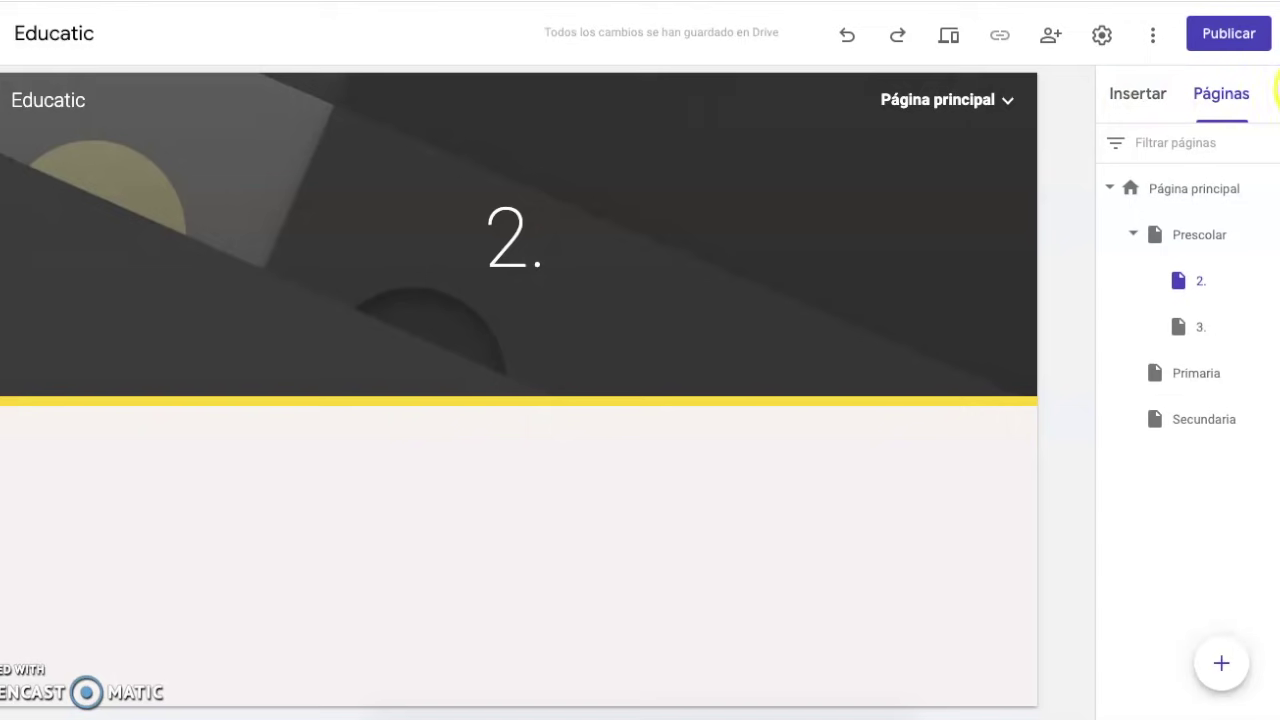
pyautogui.click(1148, 94)
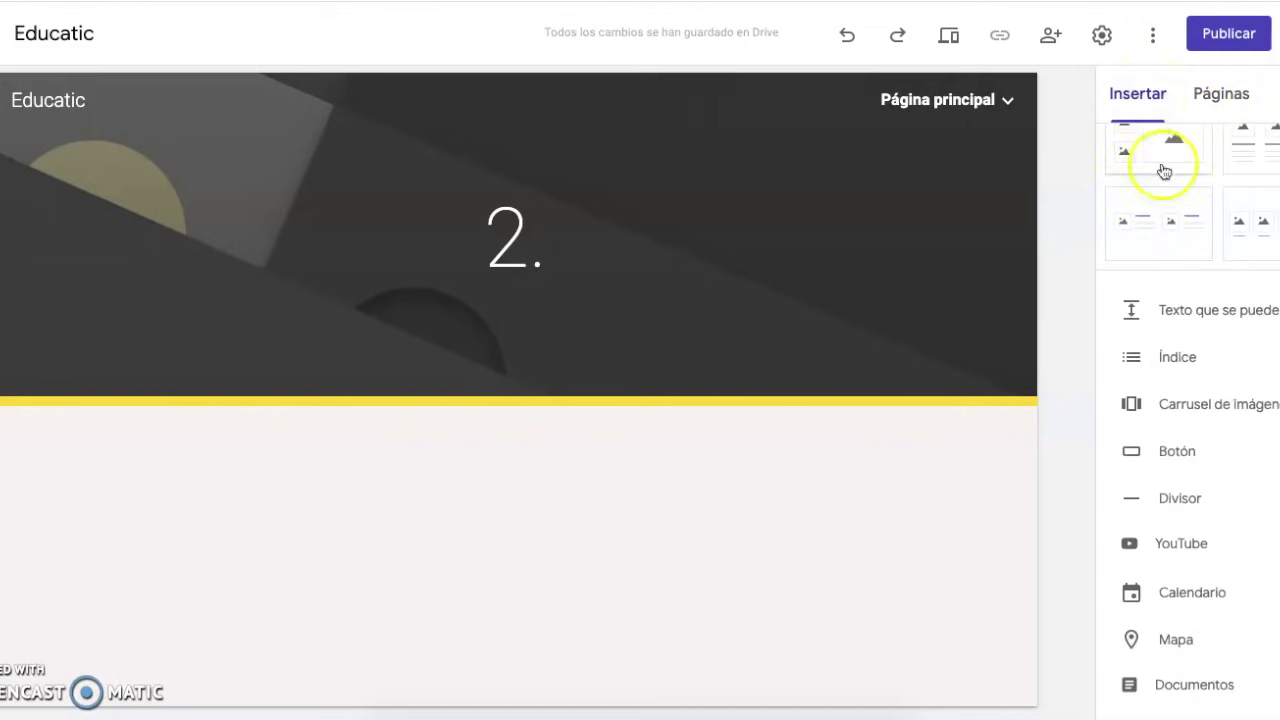
pyautogui.scroll(2, 1222, 320)
pyautogui.scroll(1, 1222, 320)
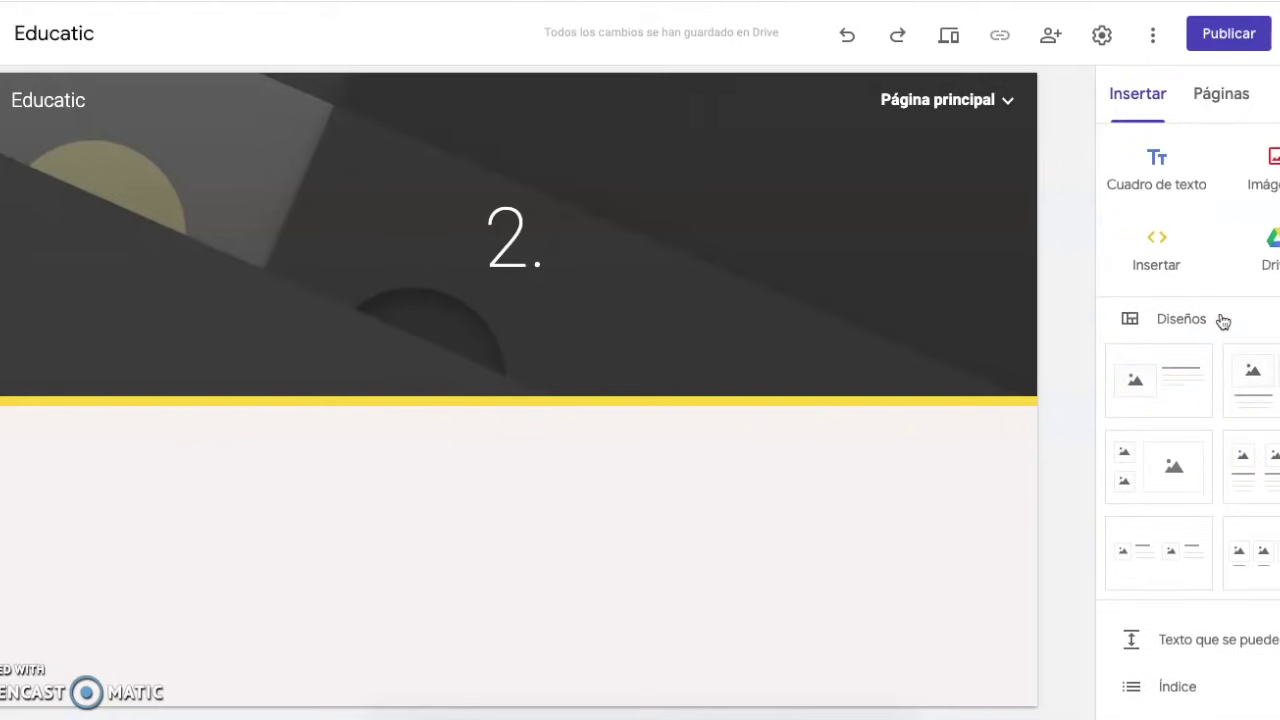
pyautogui.click(1155, 168)
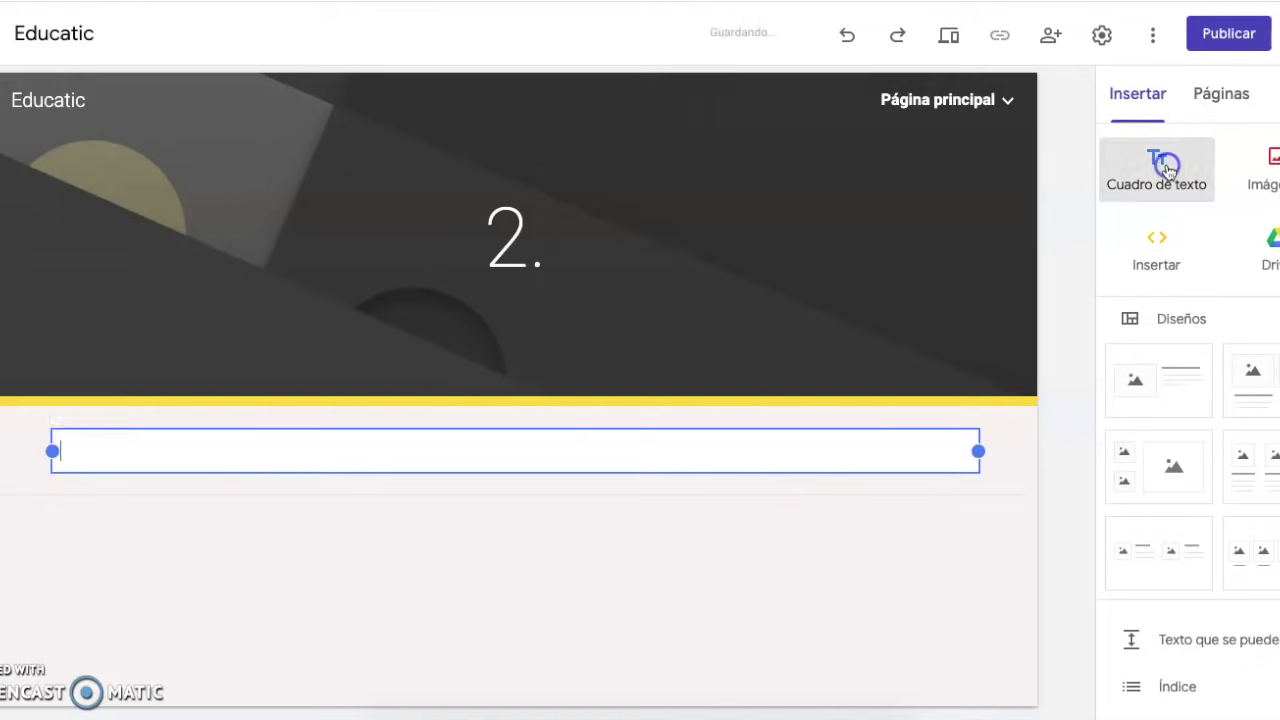
# Make the text box a Título heading reading '4-8 MAYO'
pyautogui.click(144, 450)
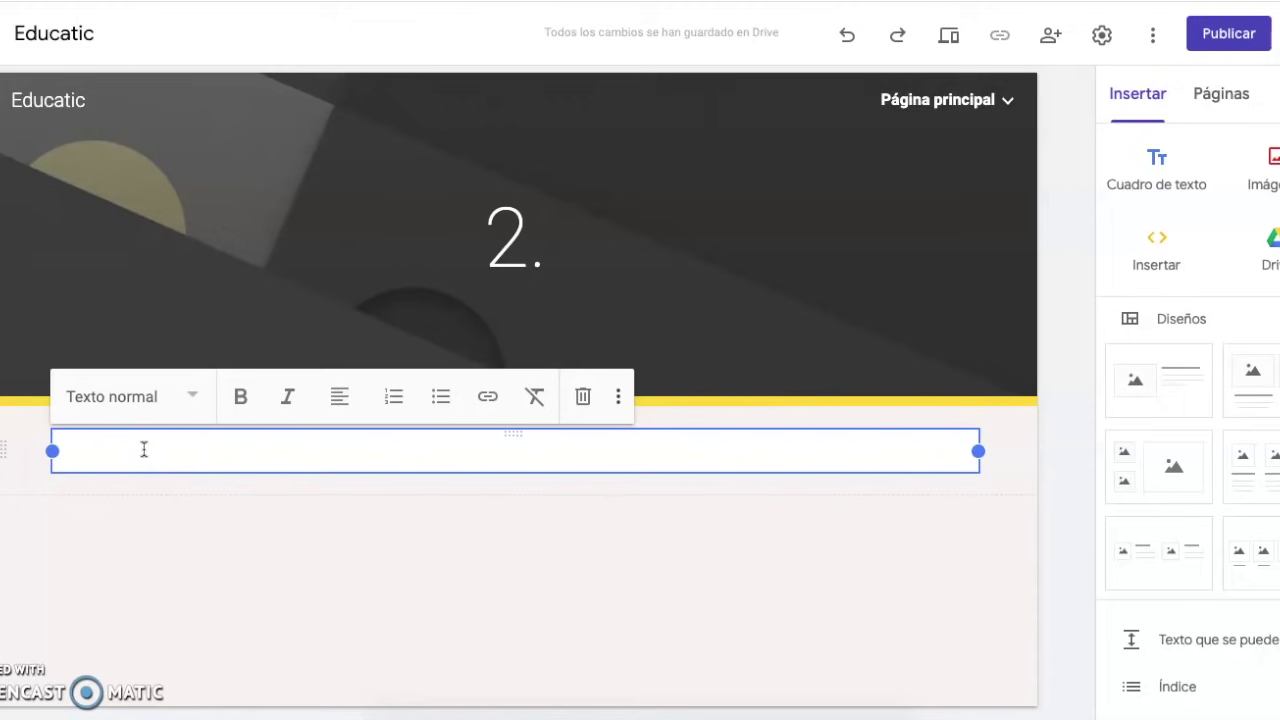
pyautogui.click(156, 401)
pyautogui.click(114, 395)
pyautogui.click(119, 460)
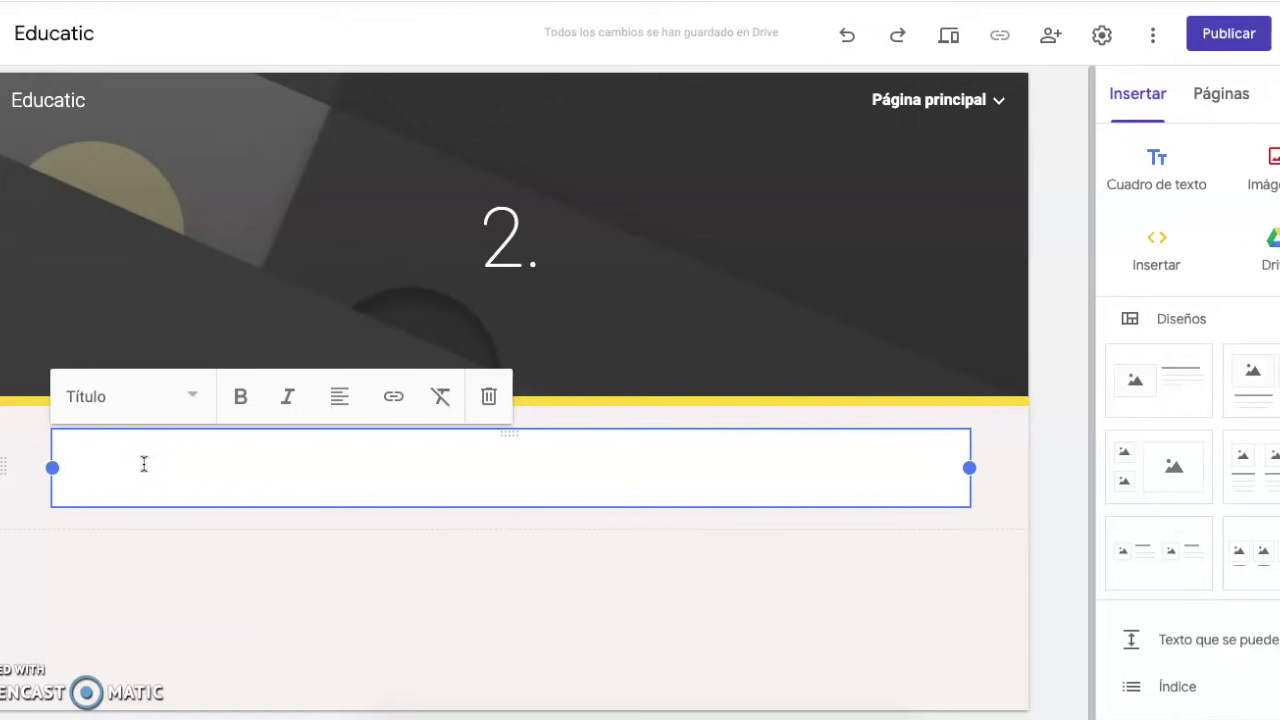
pyautogui.write('4-8 m')
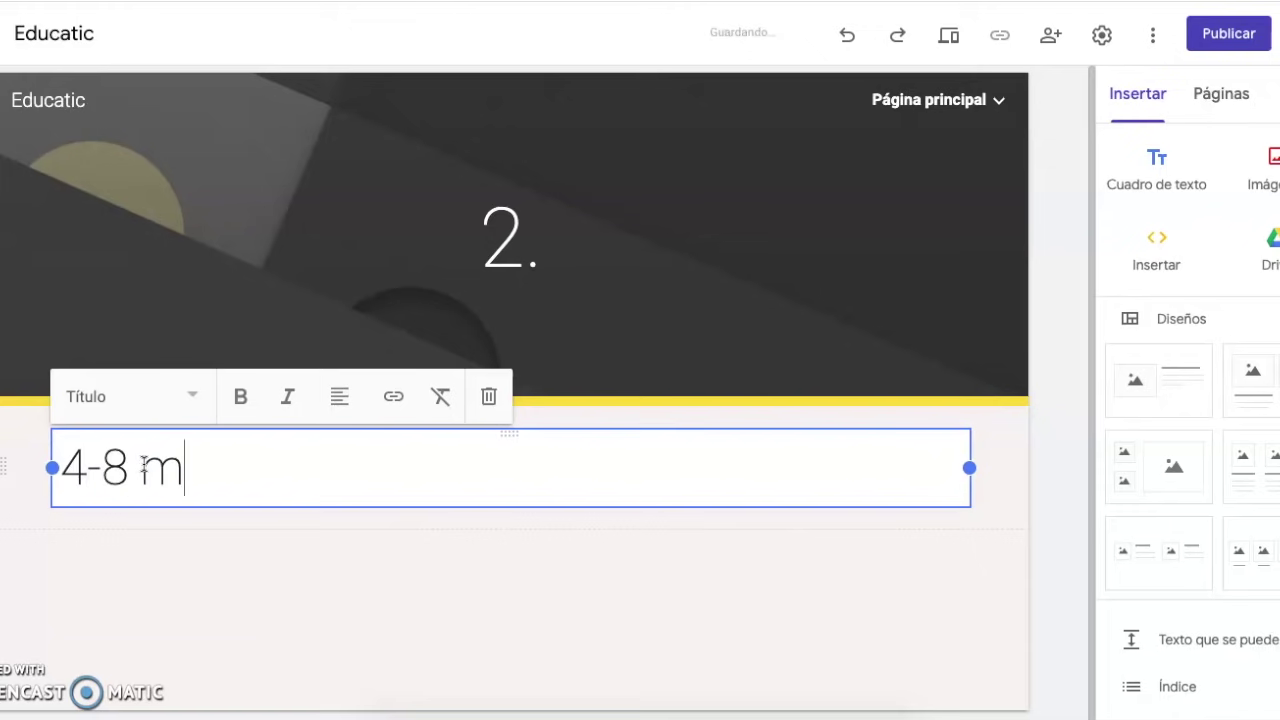
pyautogui.write('ayo')
pyautogui.moveTo(260, 480); pyautogui.dragTo(155, 478)
pyautogui.write('MAYO')
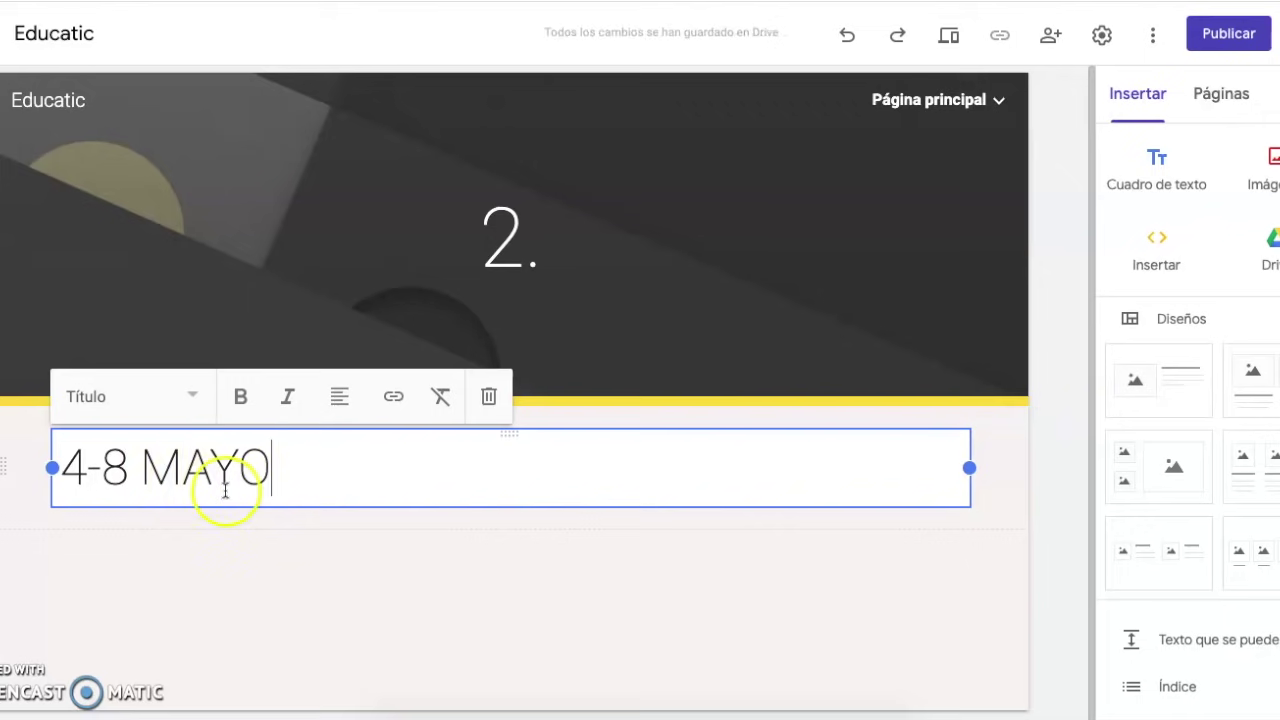
pyautogui.click(284, 540)
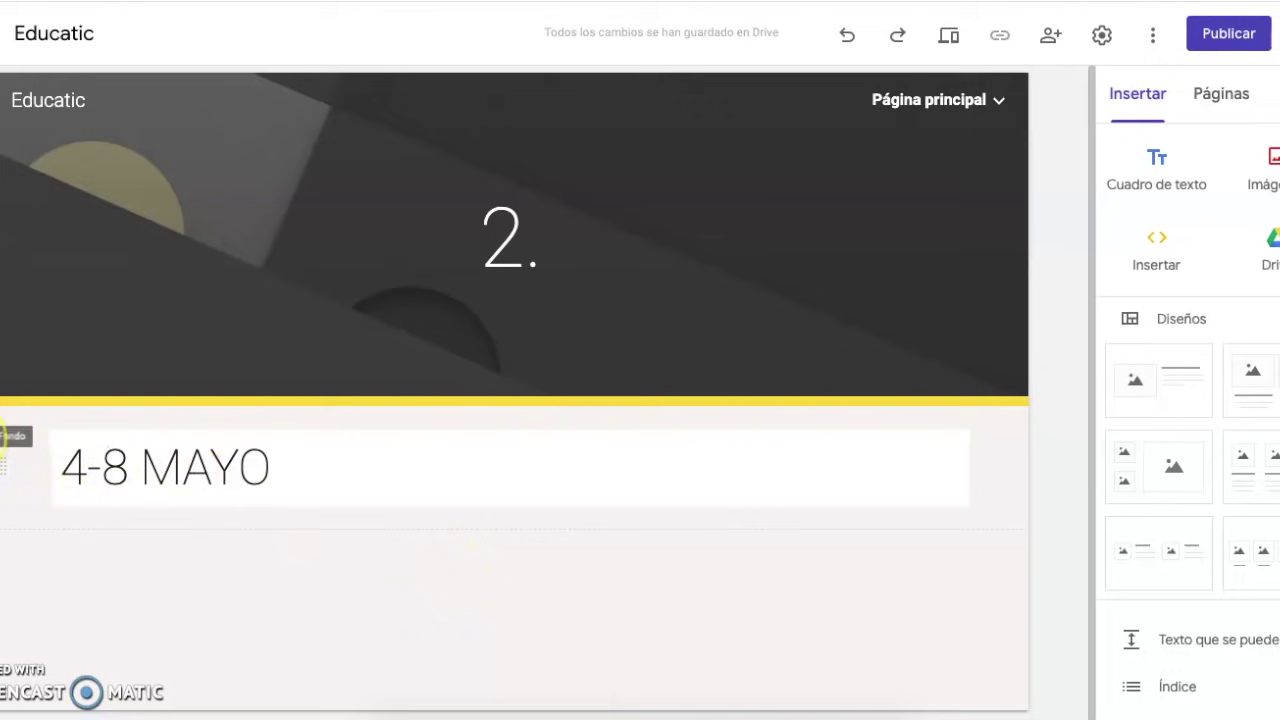
# Apply the yellow Énfasis 2 background to the 4-8 MAYO section and add a placeholder-text box below
pyautogui.click(5, 465)
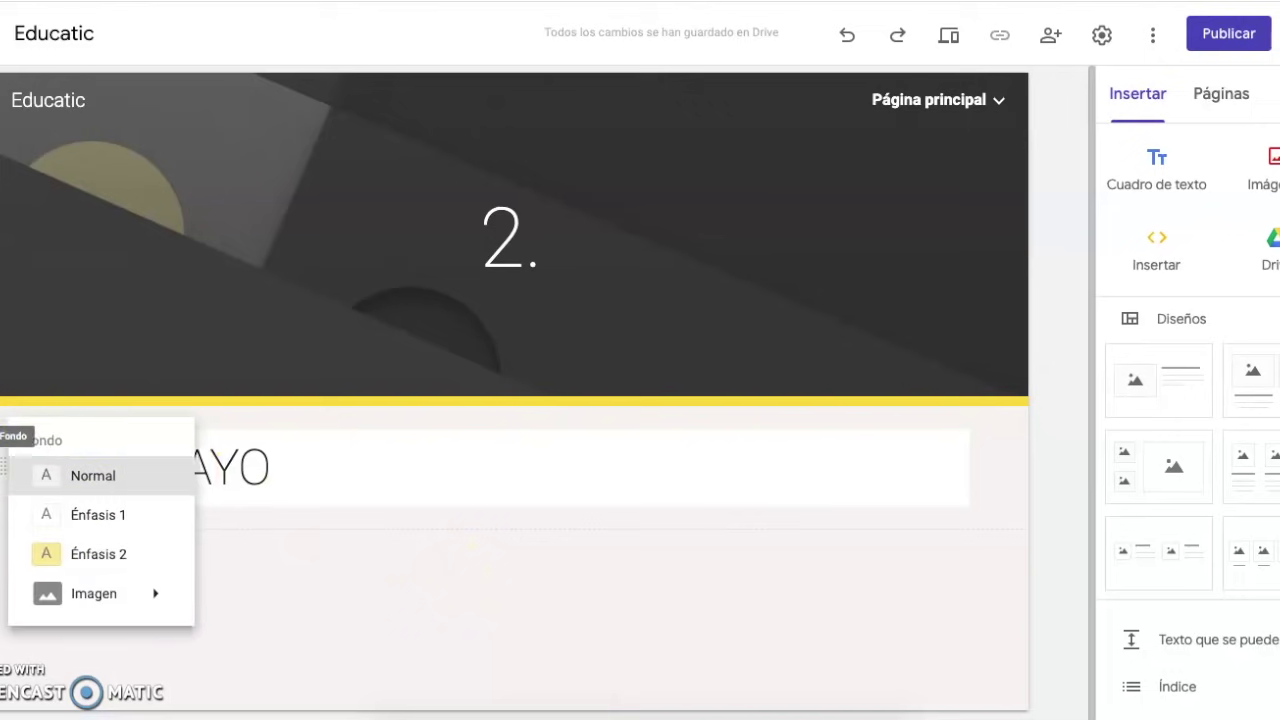
pyautogui.click(104, 553)
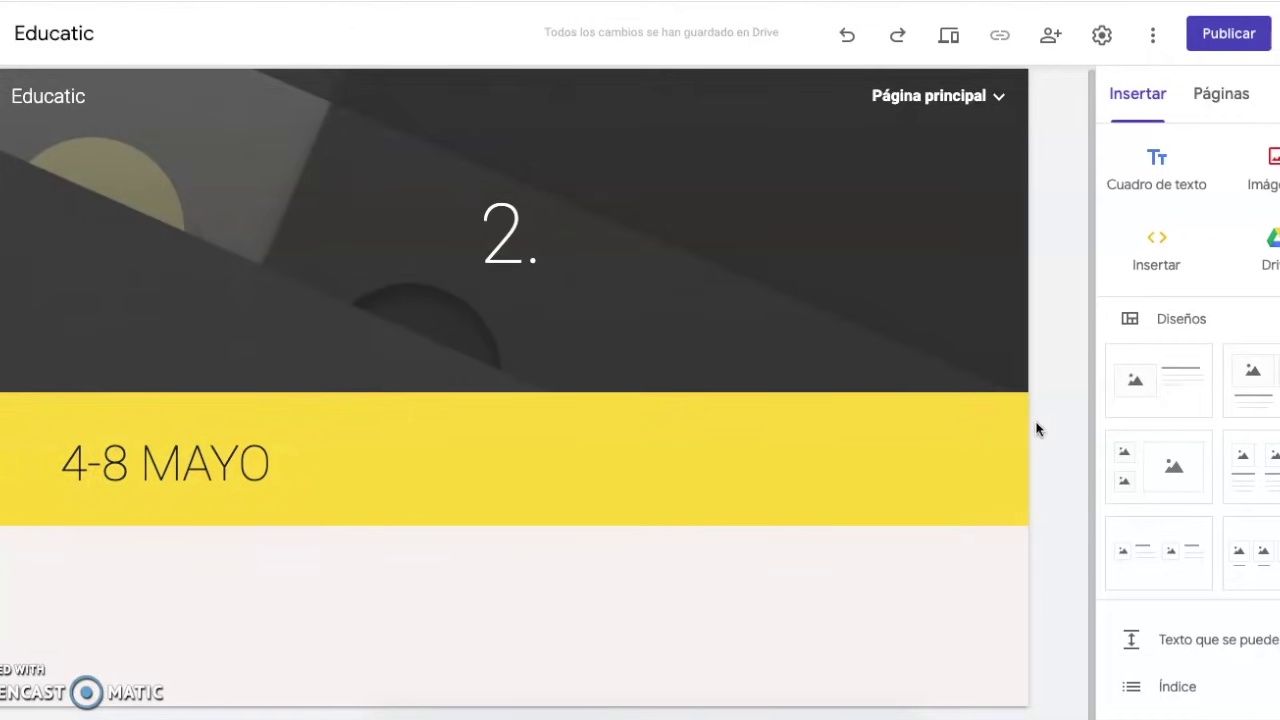
pyautogui.click(1155, 166)
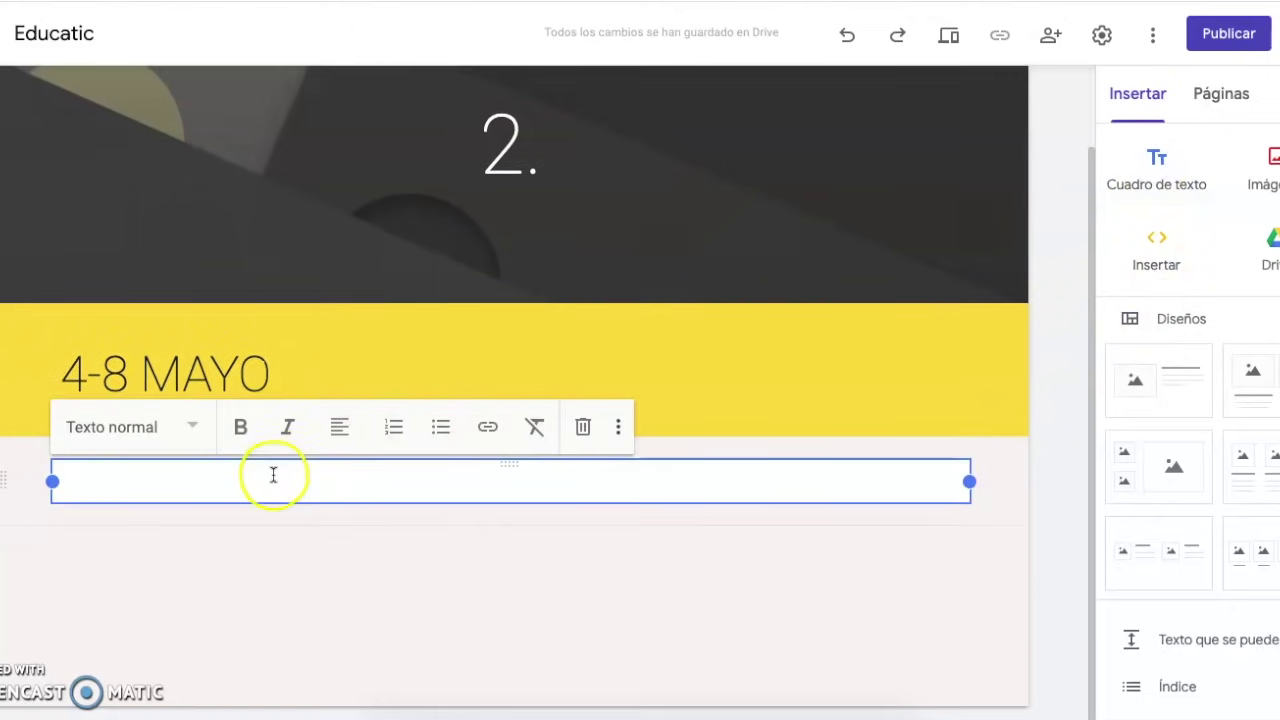
pyautogui.write('JHVKHWEKFVWEF ')
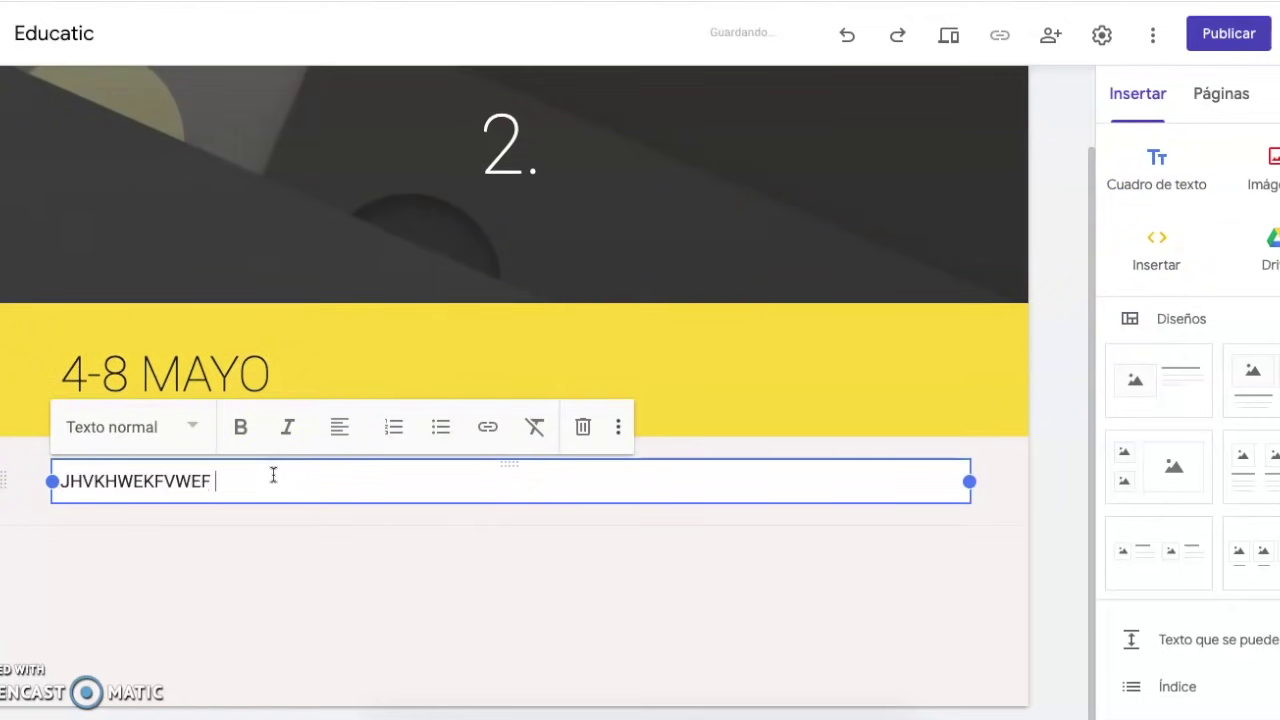
pyautogui.write('KEFJWBJBKEBF SKJD O KSN KJWO')
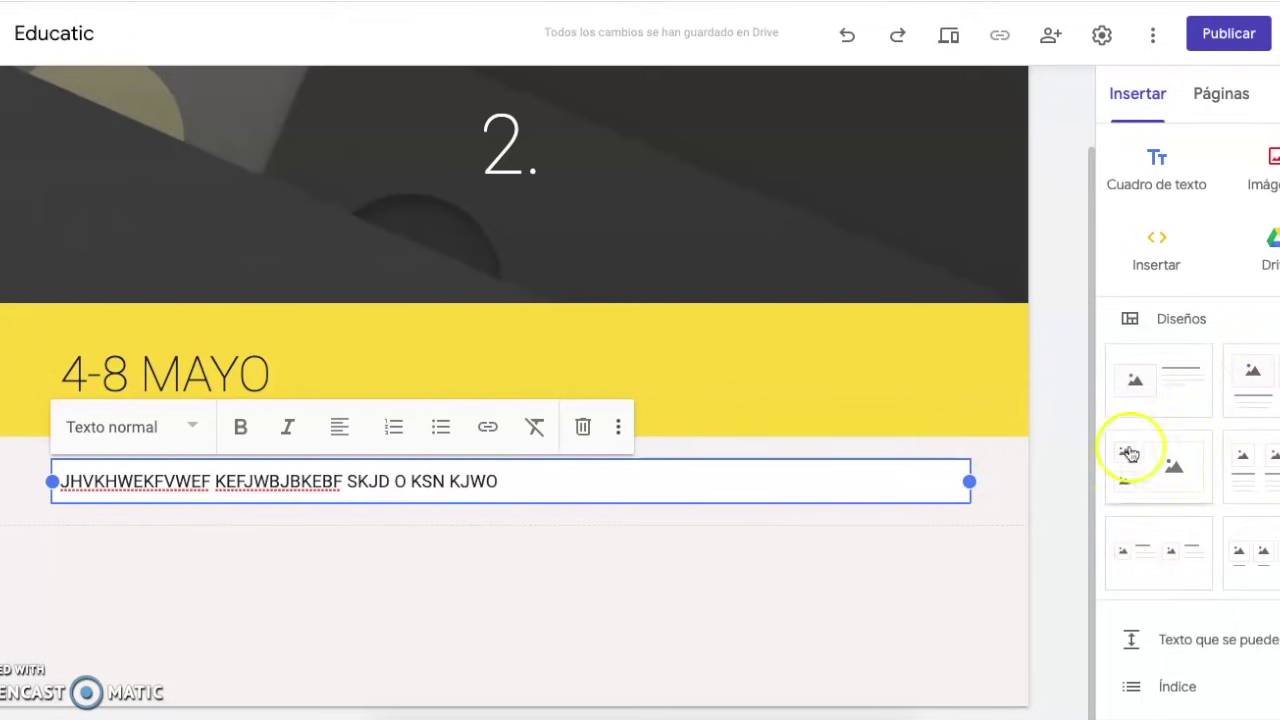
# Add a three-column layout and search YouTube for 'ELMER EL ELEFANTE' in its first column
pyautogui.click(1261, 501)
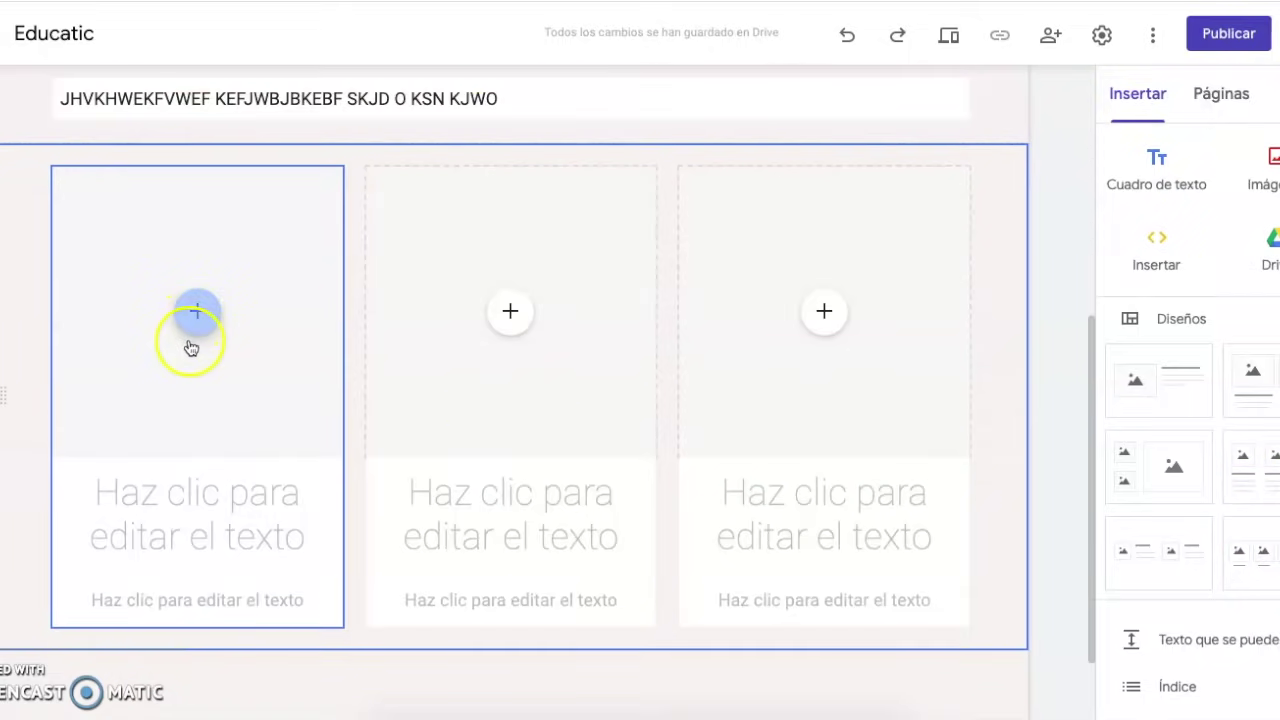
pyautogui.click(199, 318)
pyautogui.click(199, 316)
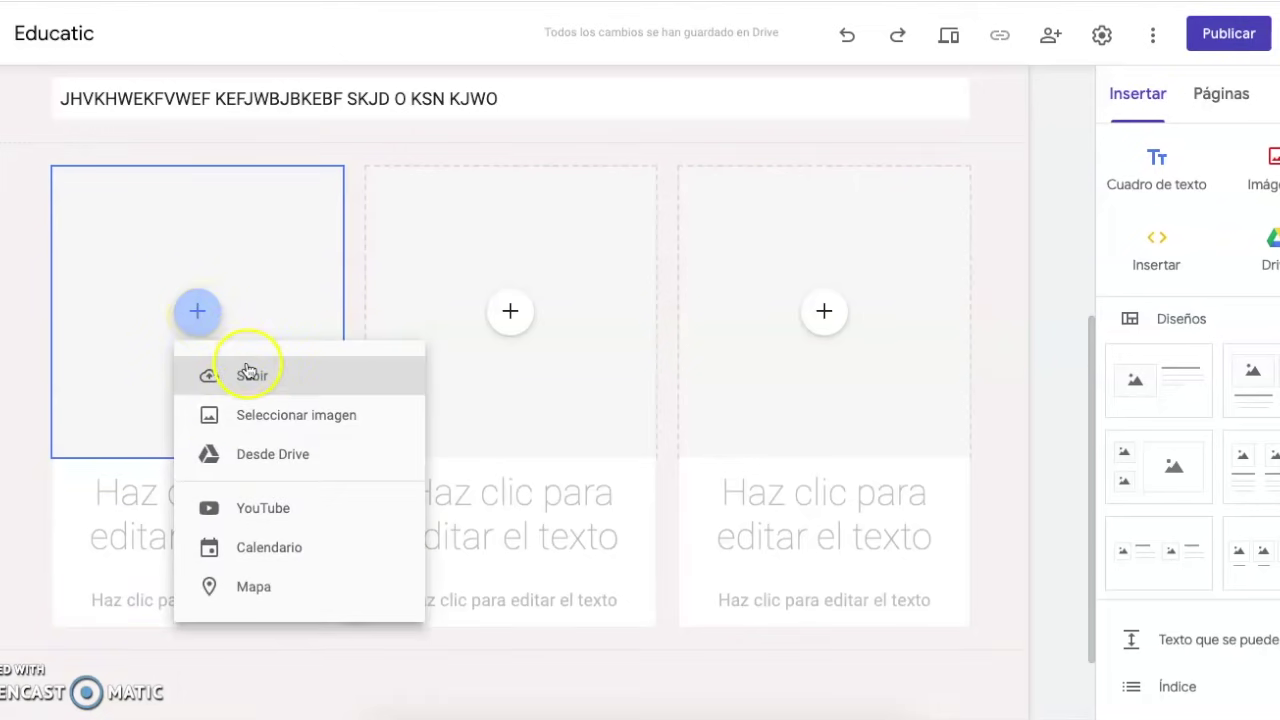
pyautogui.click(265, 512)
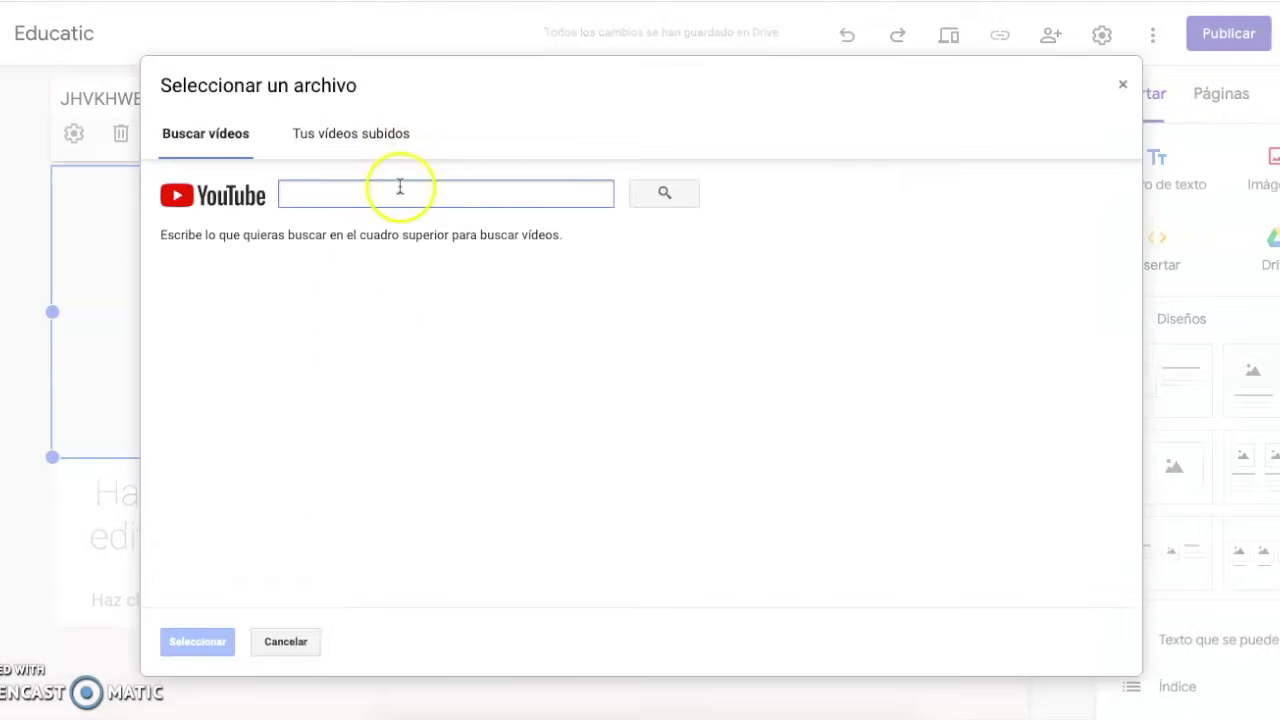
pyautogui.write('ELME')
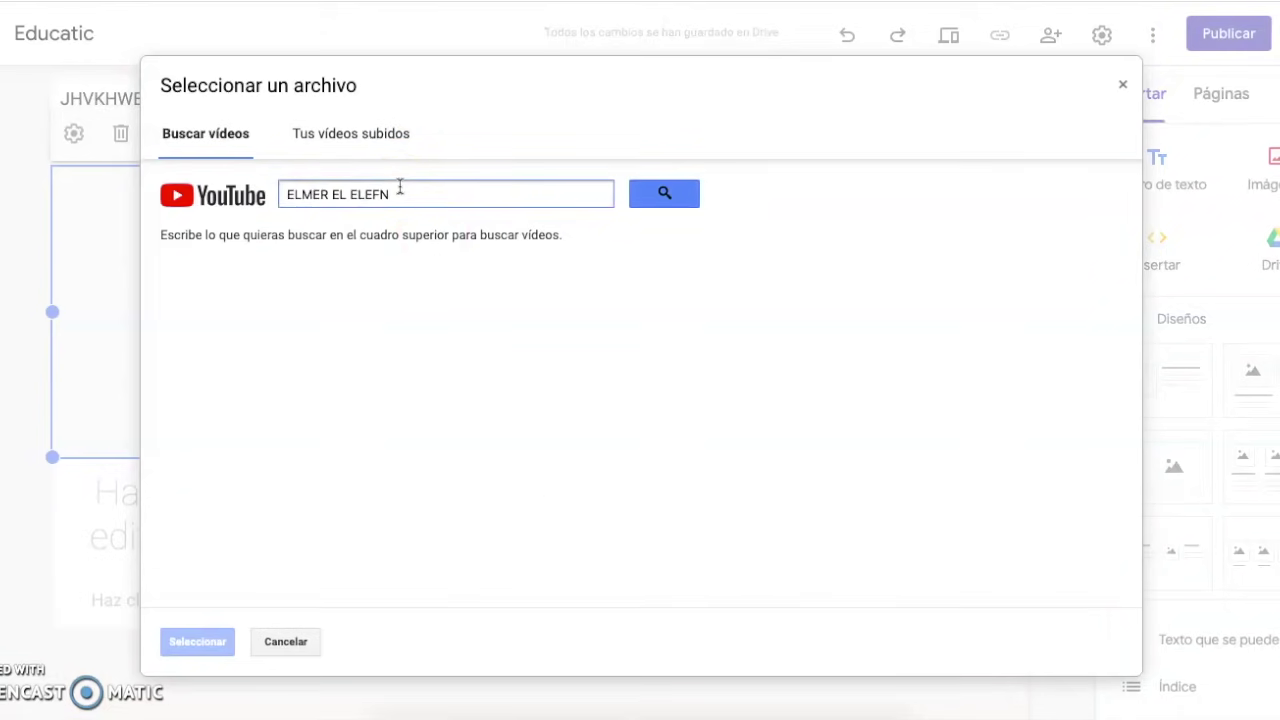
pyautogui.write('R EL ELEFANTE')
pyautogui.press('Return')
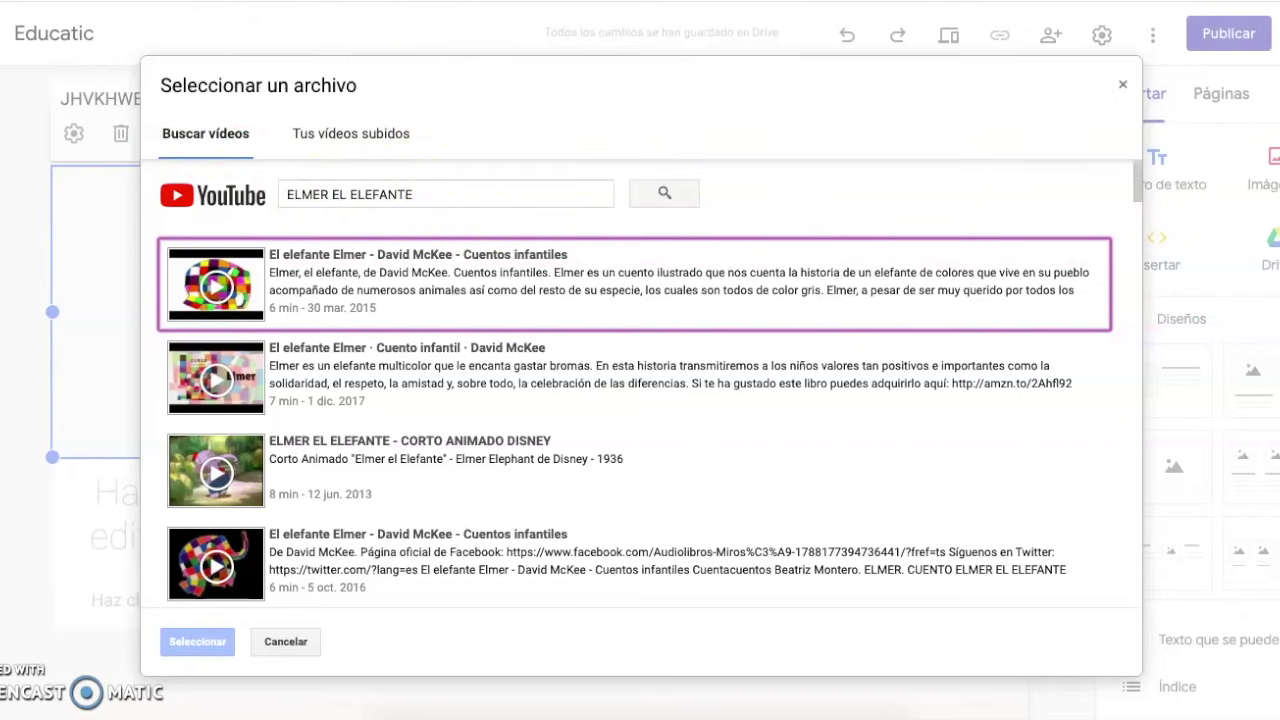
# Copy the El elefante Elmer video's URL from YouTube and return to the Educatic editor
pyautogui.click(330, 25)
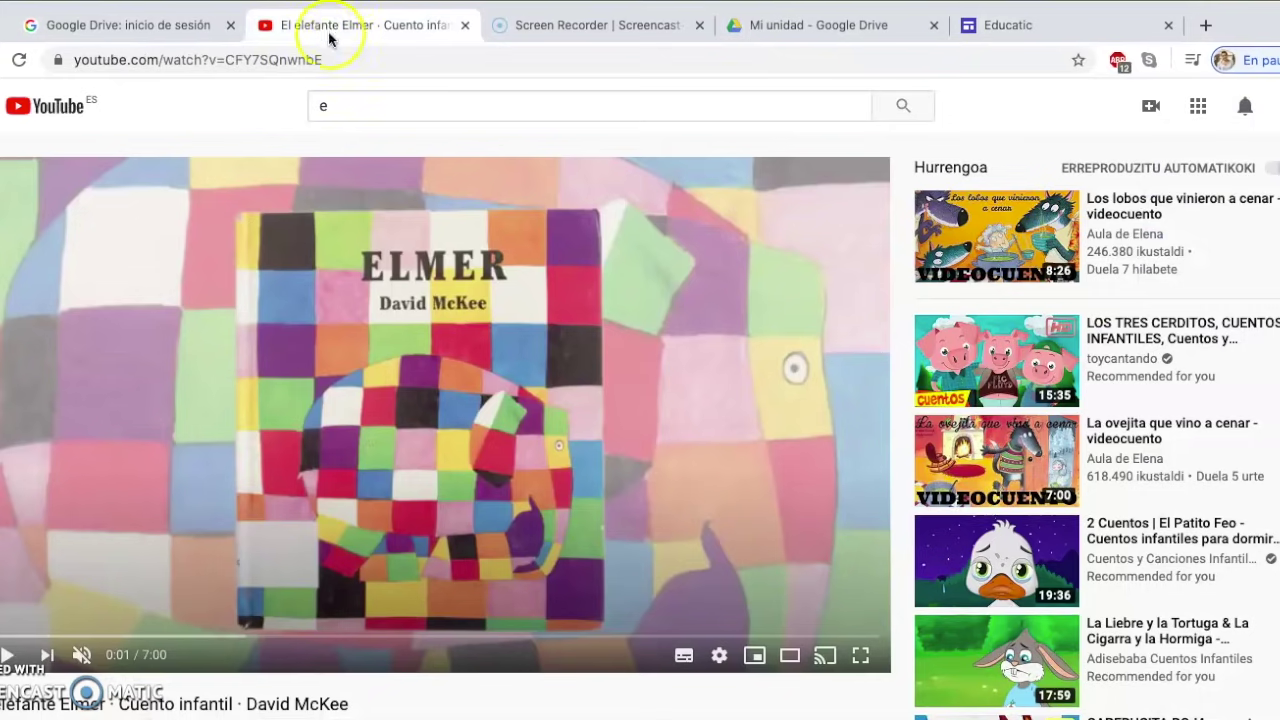
pyautogui.click(343, 106)
pyautogui.press('BackSpace')
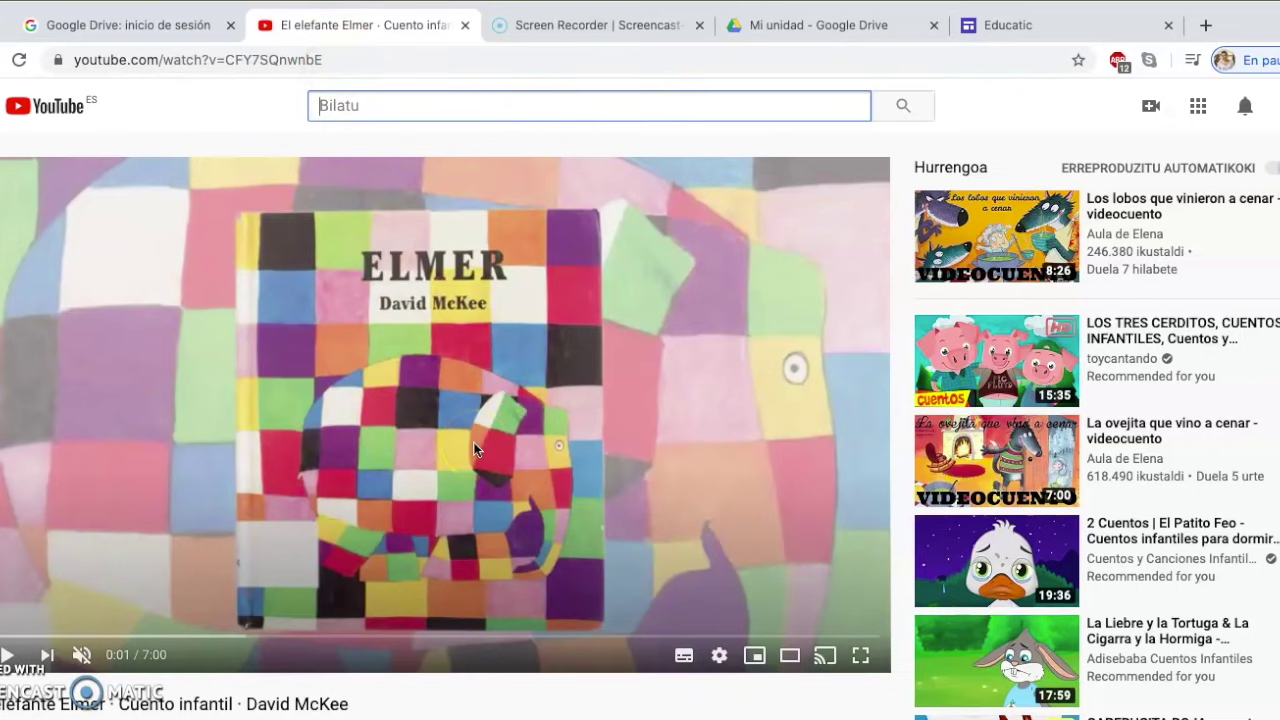
pyautogui.click(160, 58)
pyautogui.hotkey('ctrl', 'c')
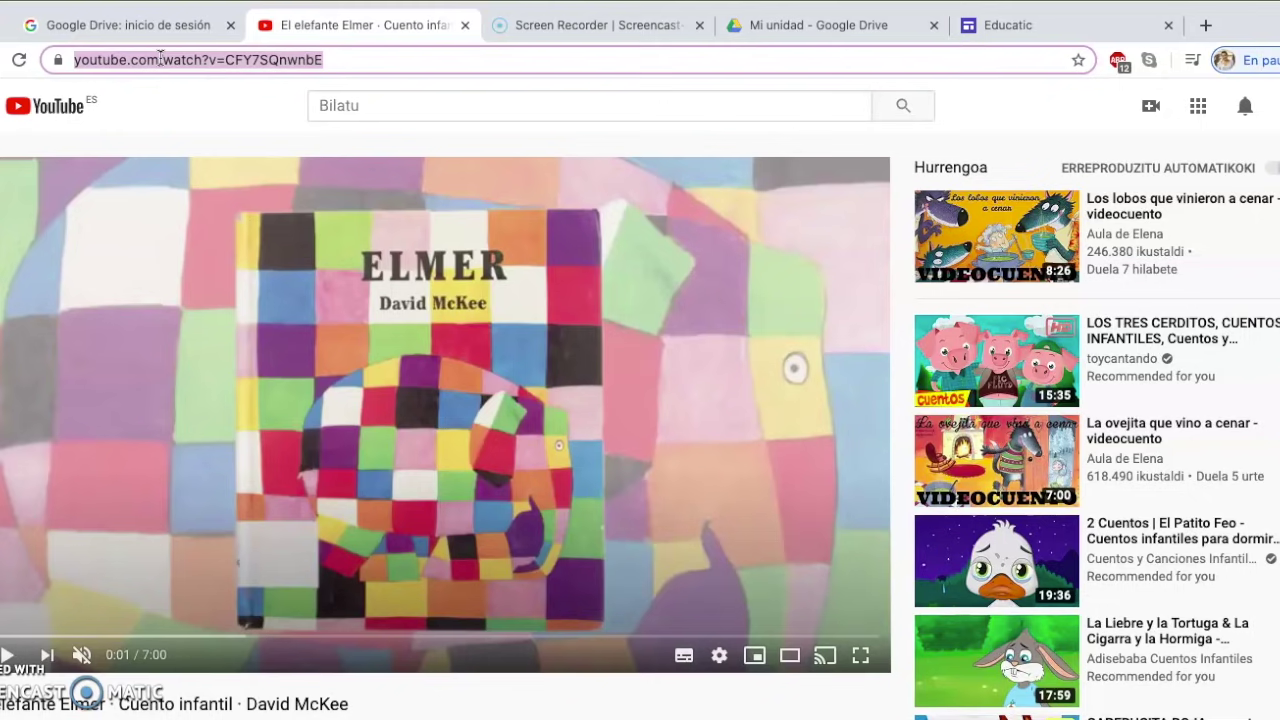
pyautogui.rightClick(160, 58)
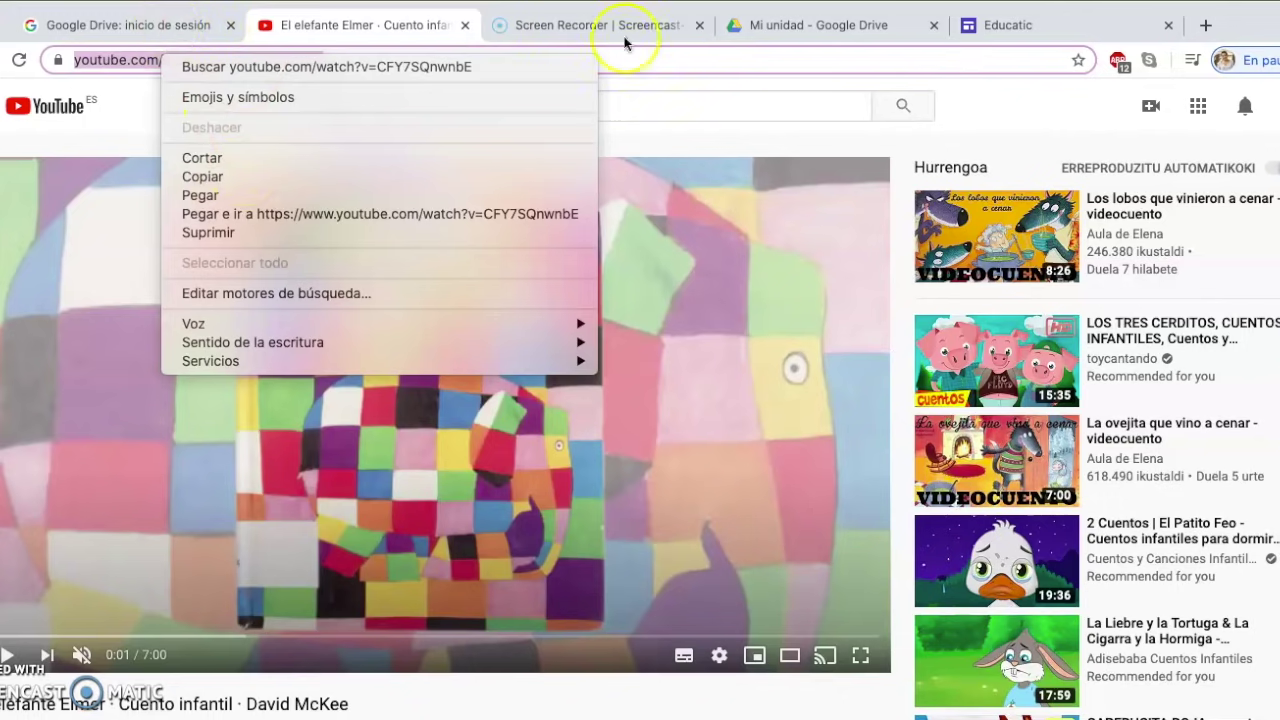
pyautogui.click(1015, 32)
pyautogui.click(1015, 32)
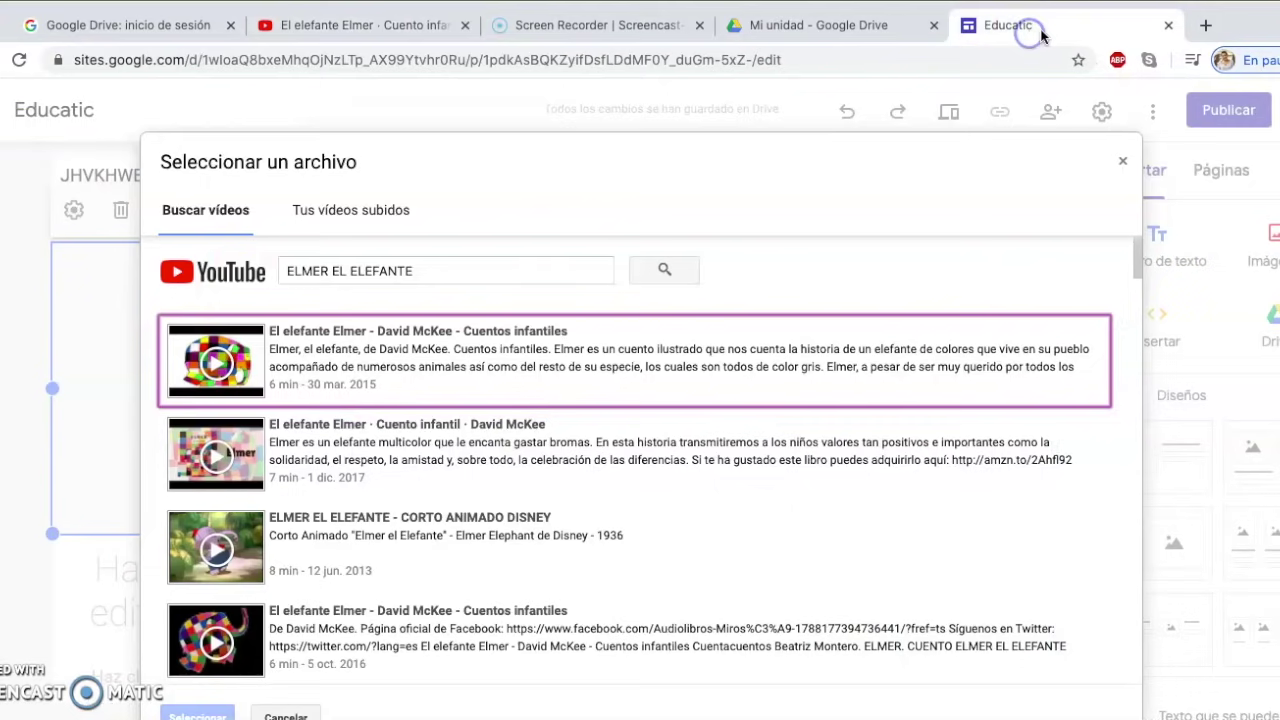
# Search by the pasted Elmer video URL and insert that video into the first column
pyautogui.moveTo(577, 269); pyautogui.dragTo(178, 272)
pyautogui.press('BackSpace')
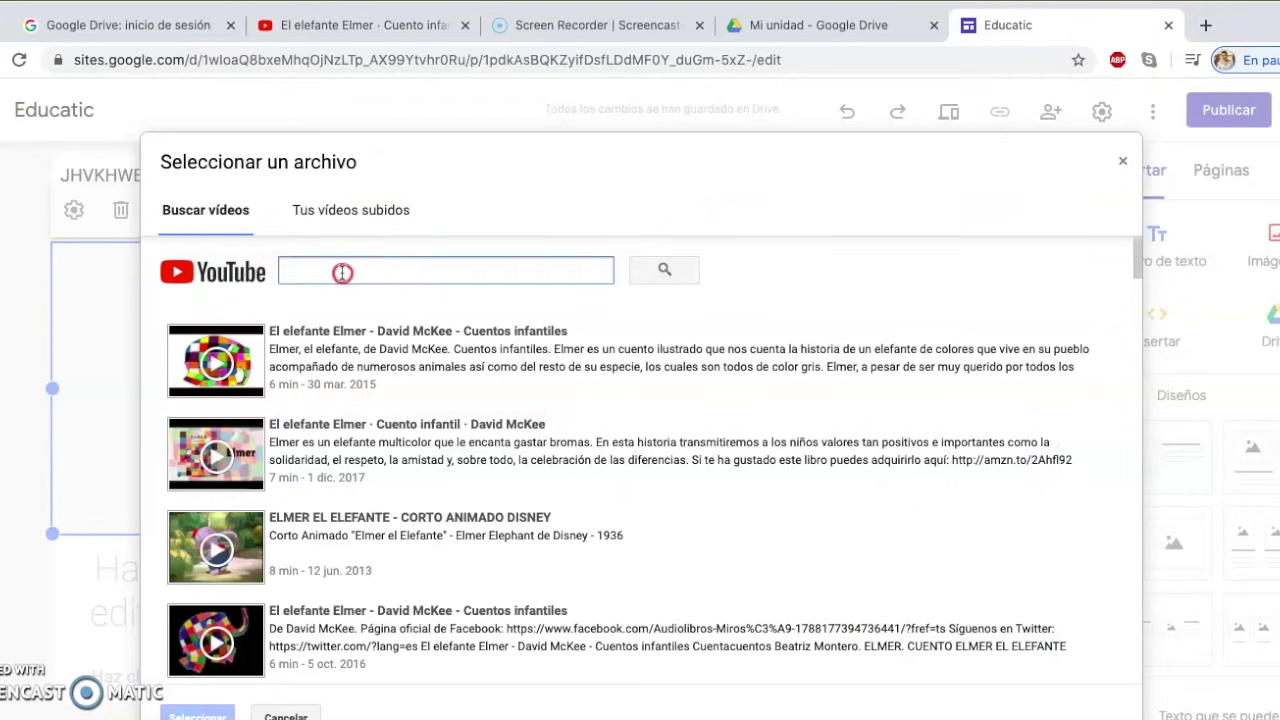
pyautogui.rightClick(341, 271)
pyautogui.click(383, 398)
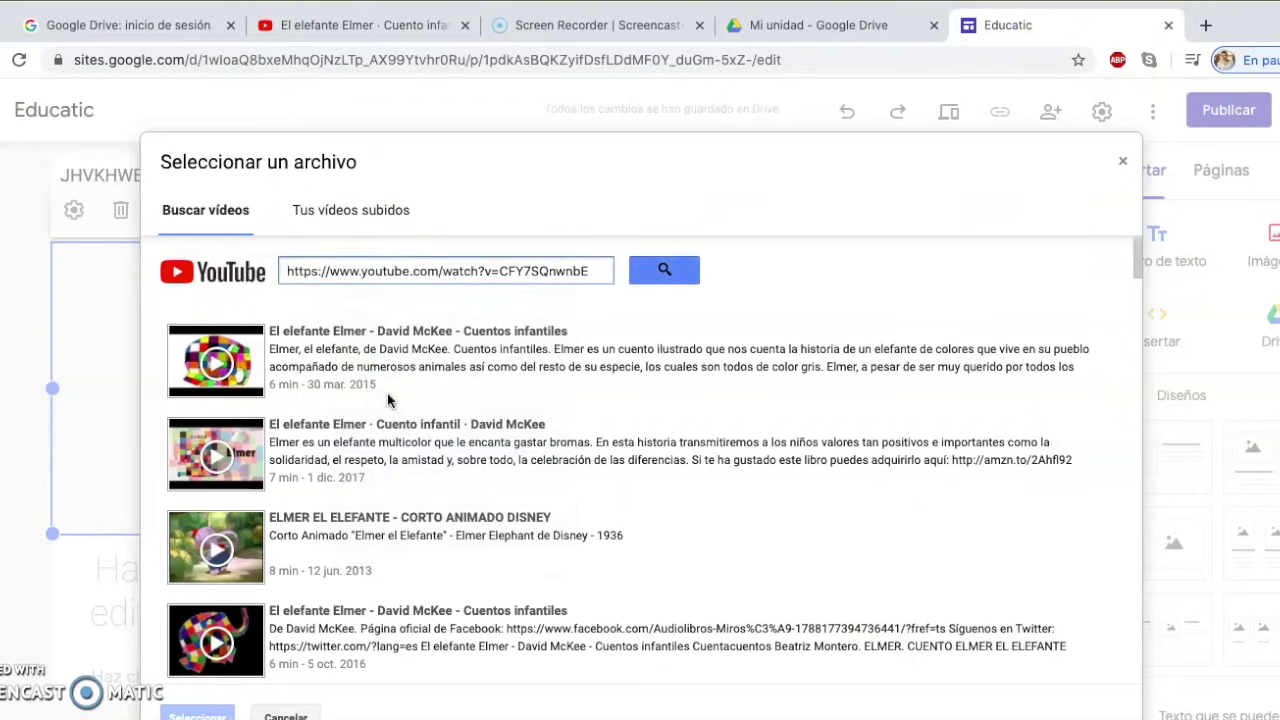
pyautogui.click(668, 272)
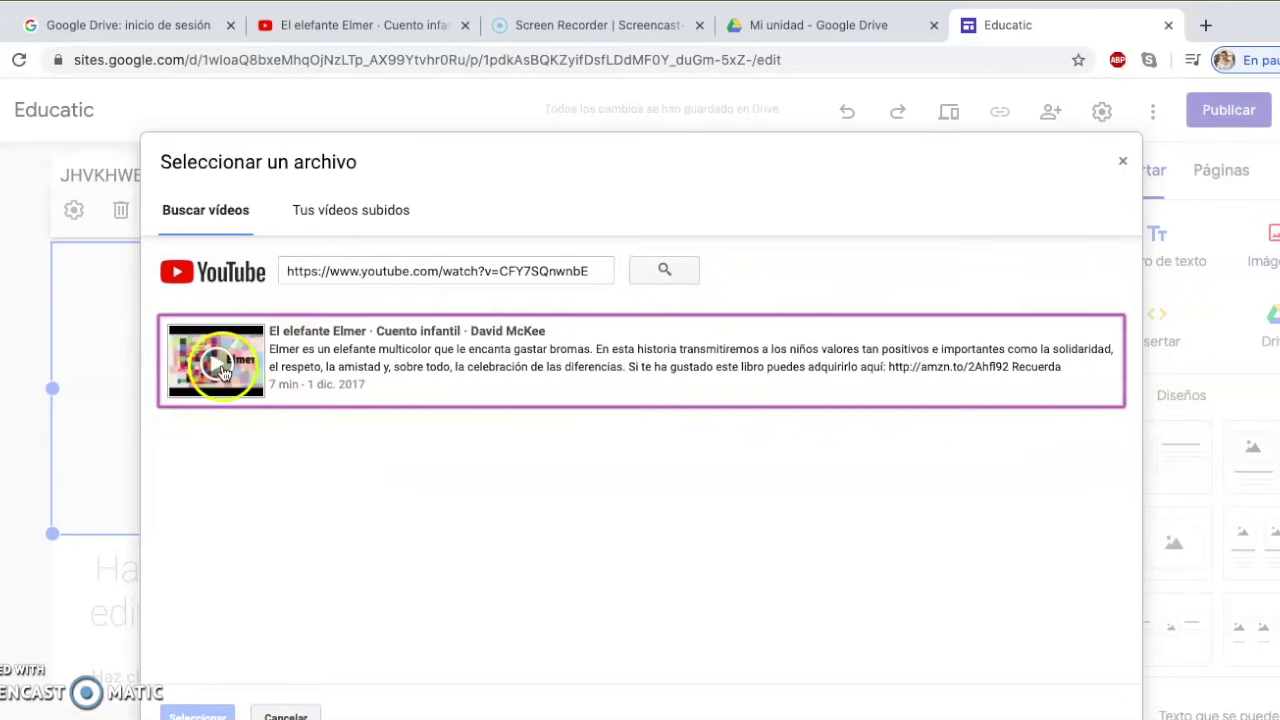
pyautogui.click(330, 358)
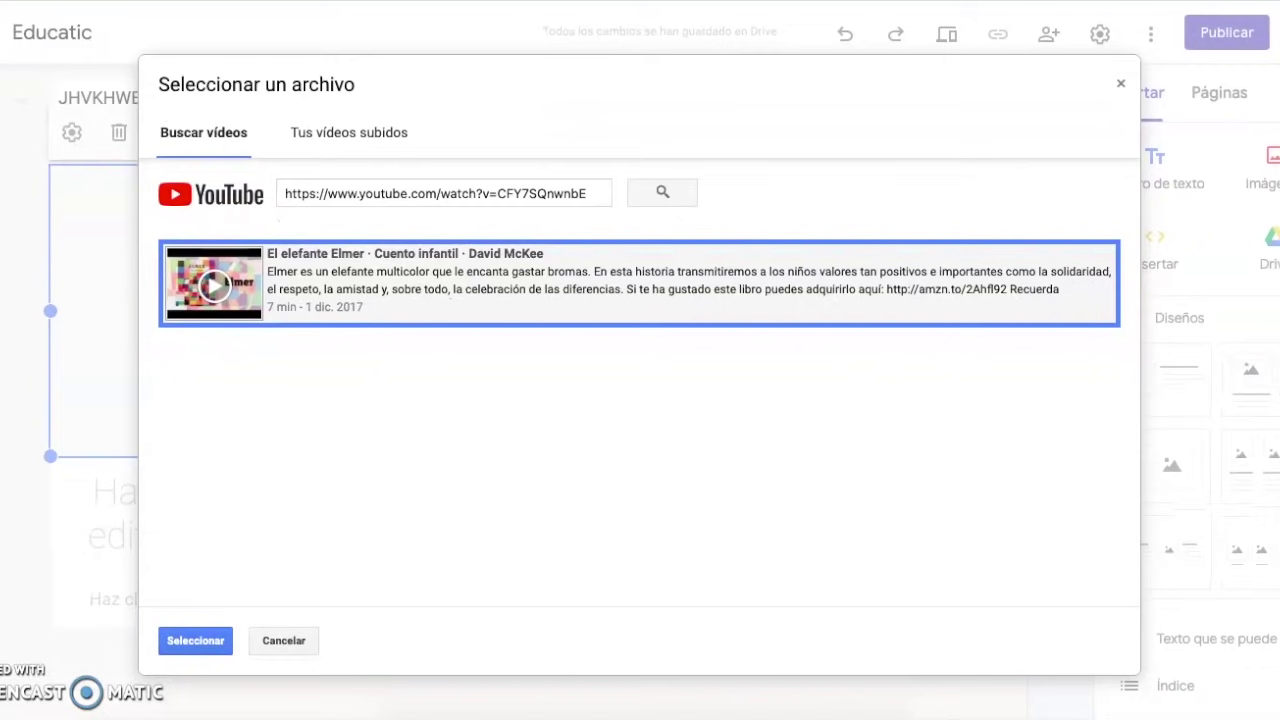
pyautogui.click(192, 641)
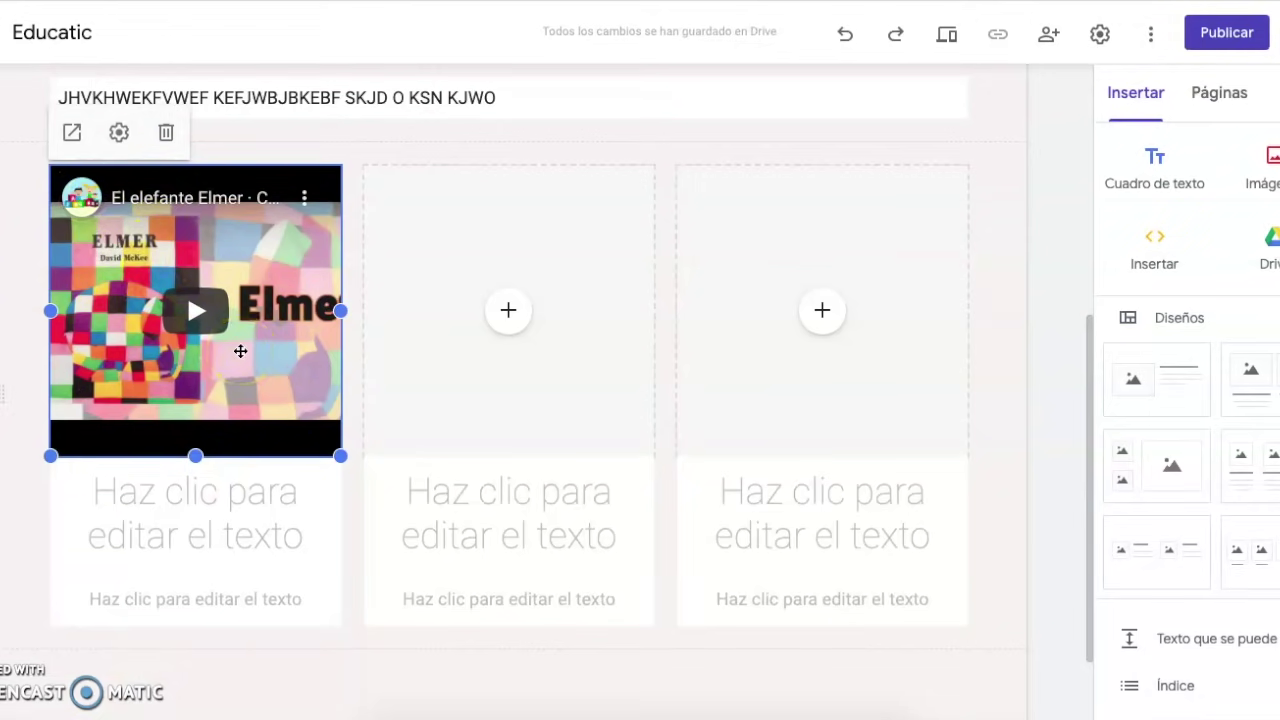
pyautogui.click(228, 491)
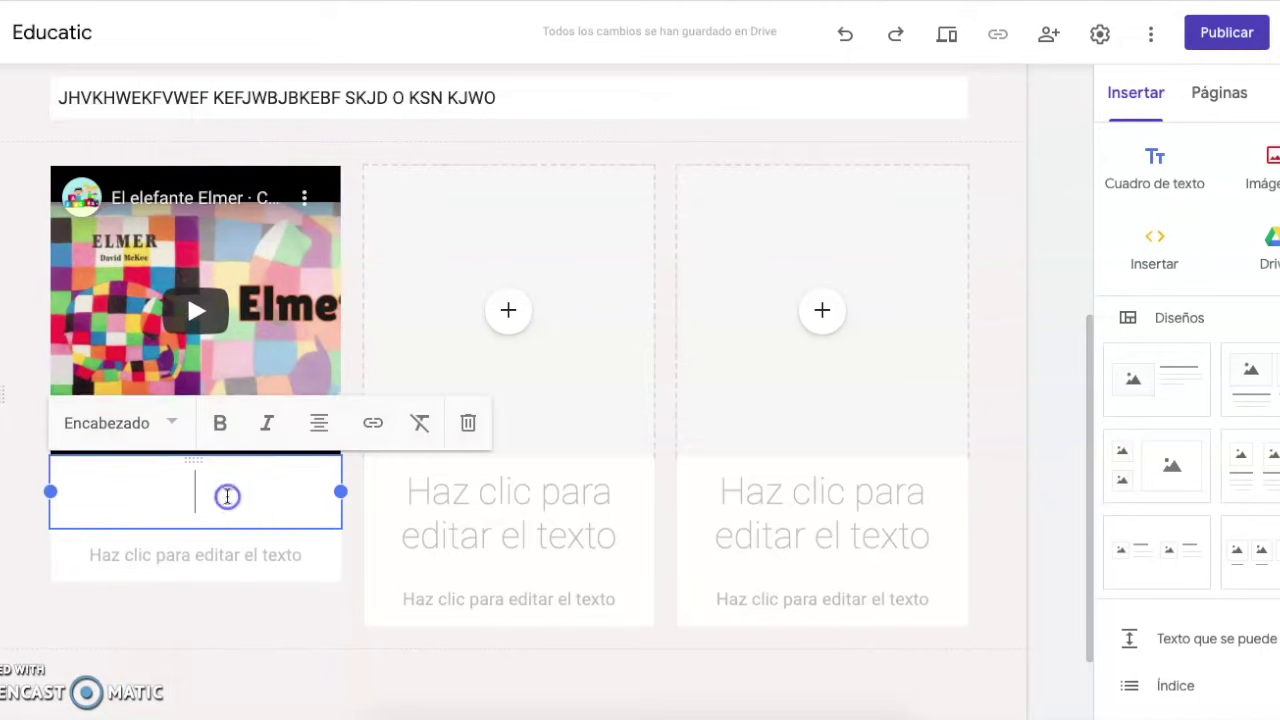
# Label the video card 'ELMER' with subtitle 'CUENTSKJB.AKB', then open the second column's insert choices
pyautogui.write('ELMER')
pyautogui.click(206, 551)
pyautogui.write('CUENTA CUENT')
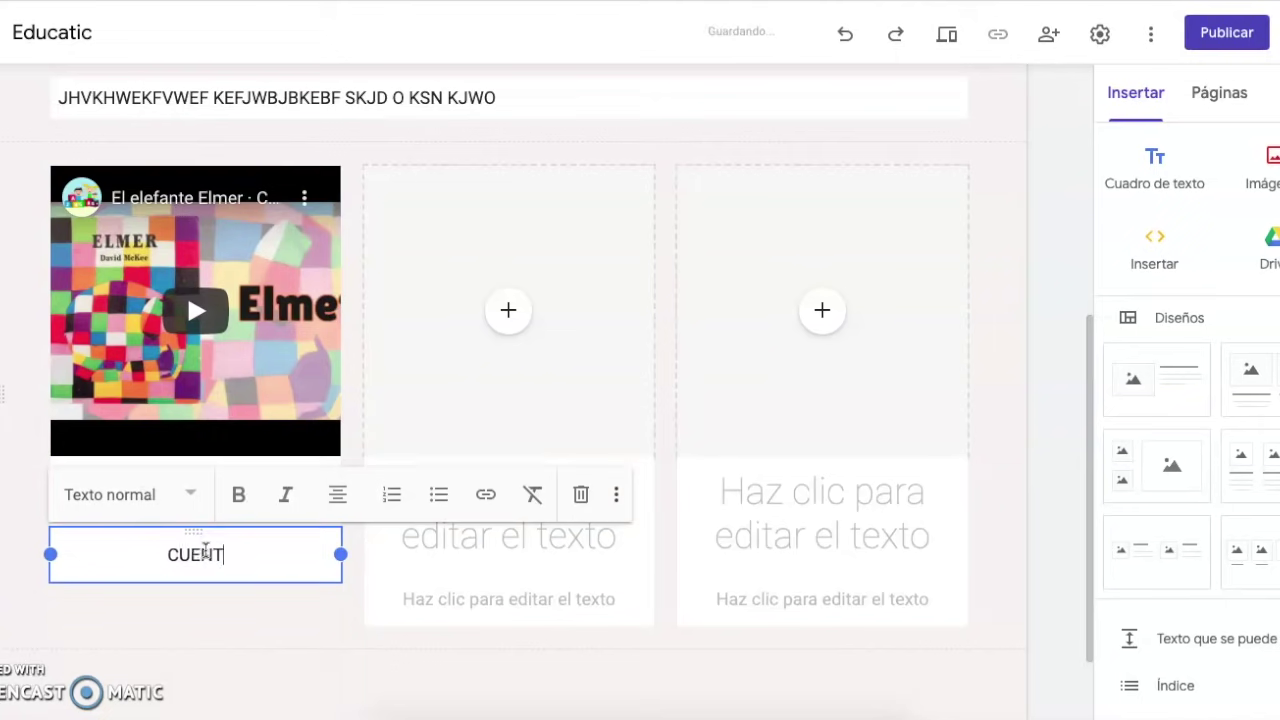
pyautogui.press('BackSpace')
pyautogui.press('BackSpace')
pyautogui.press('BackSpace')
pyautogui.press('BackSpace')
pyautogui.press('BackSpace')
pyautogui.press('BackSpace')
pyautogui.press('BackSpace')
pyautogui.write('SKJB.AKB')
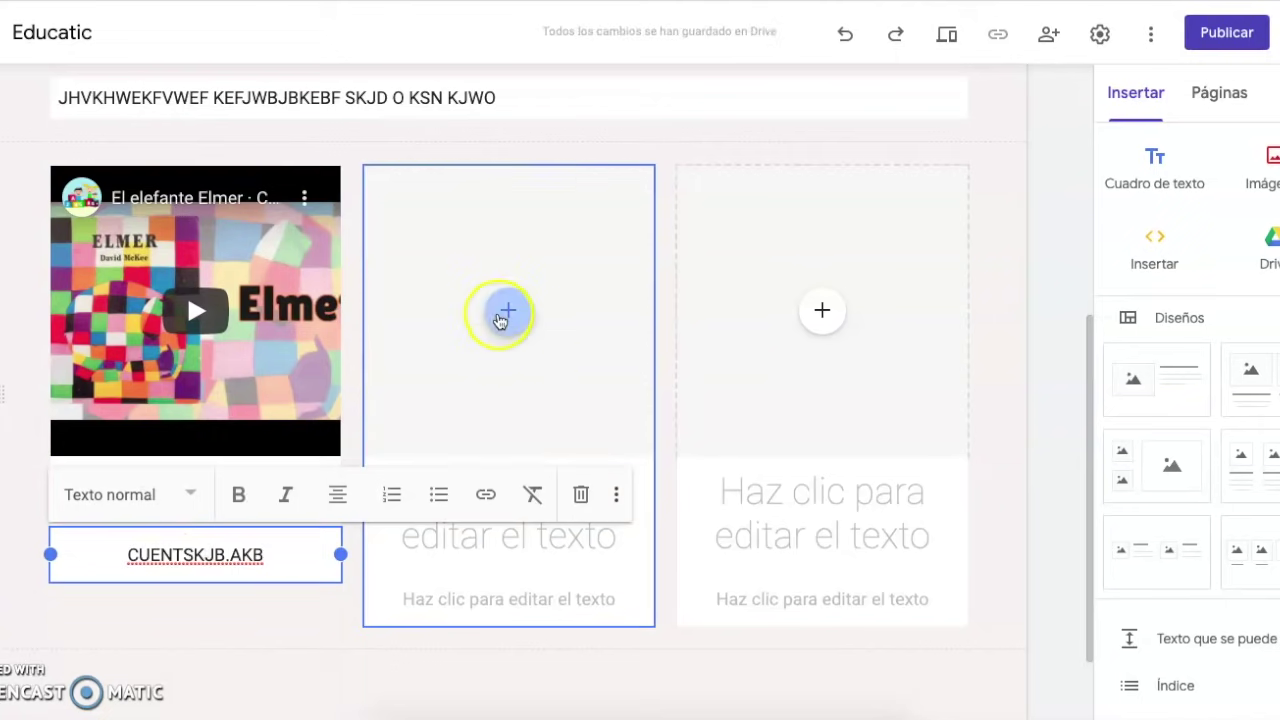
pyautogui.click(339, 615)
pyautogui.click(518, 314)
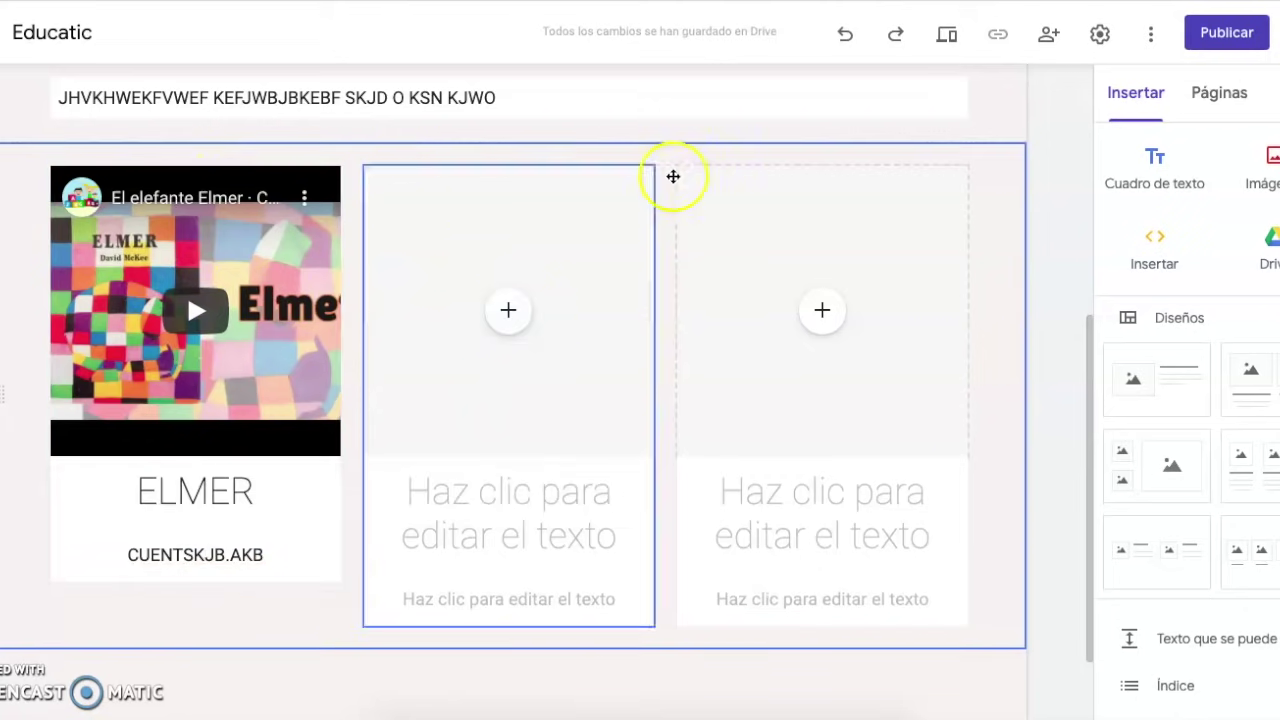
pyautogui.click(508, 313)
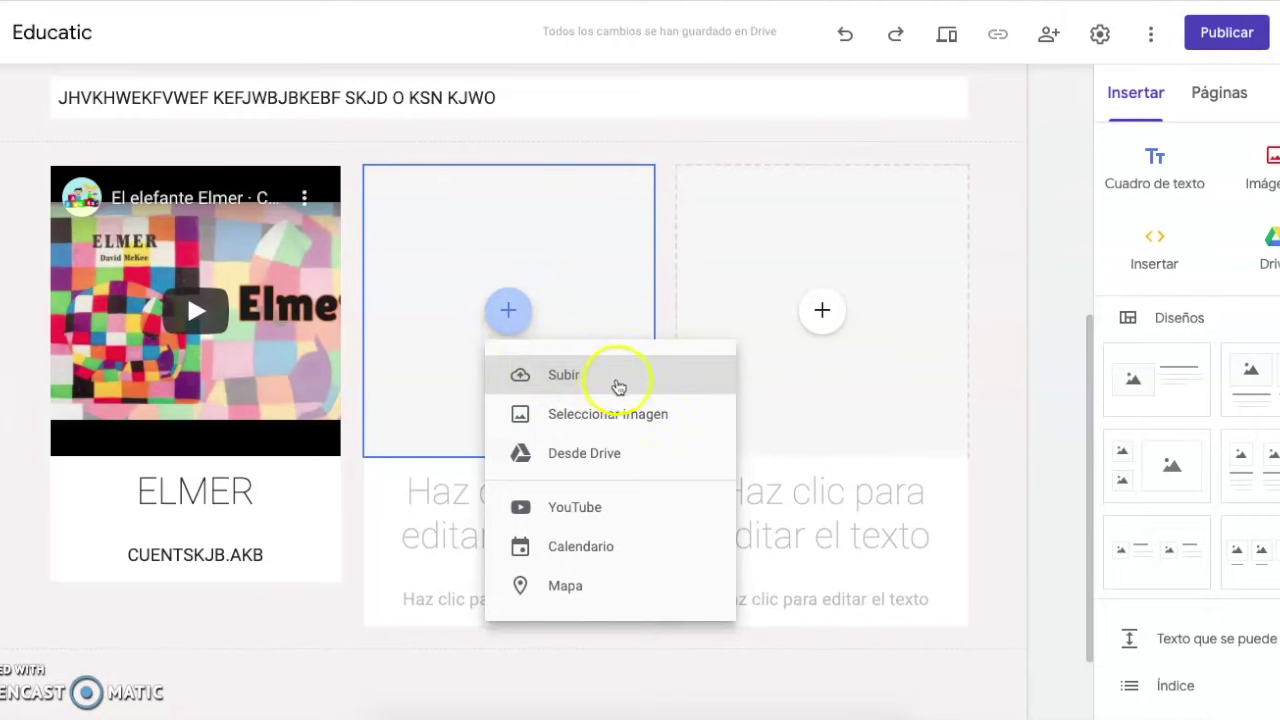
# Upload Logo.jpg into the second column, titled 'JSKCAJC' with caption 'lkakl'
pyautogui.click(564, 376)
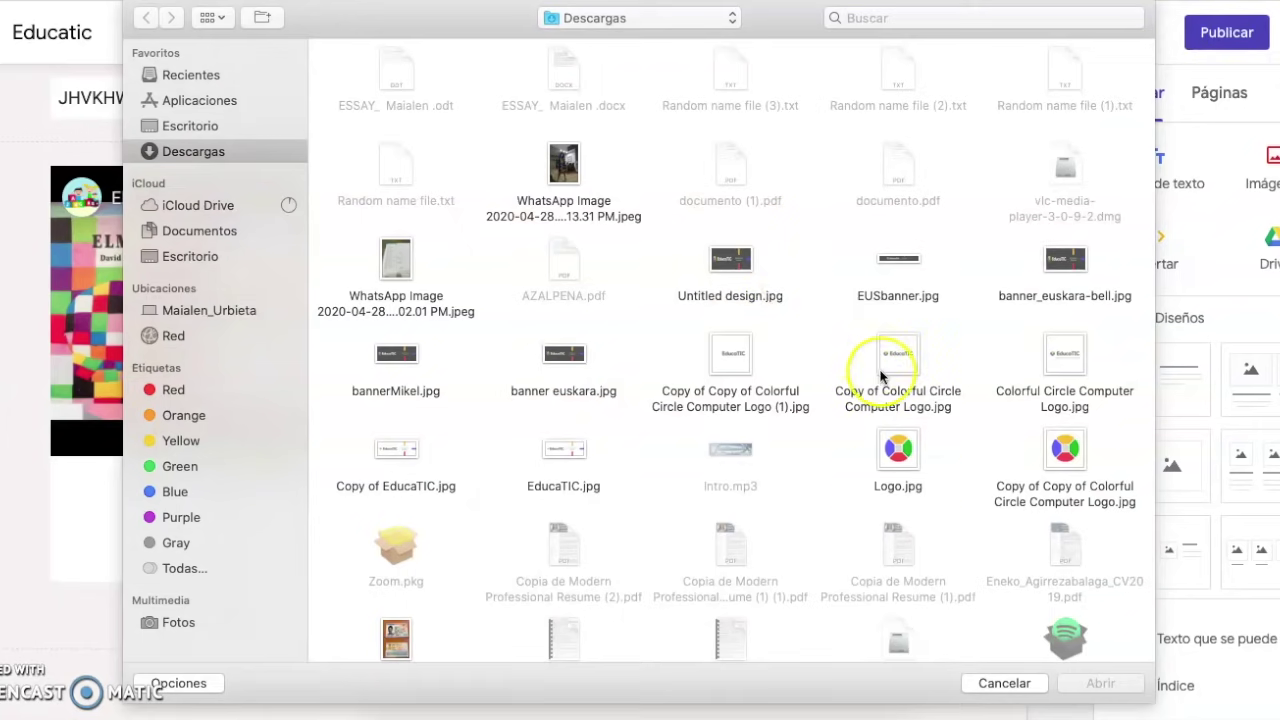
pyautogui.click(898, 452)
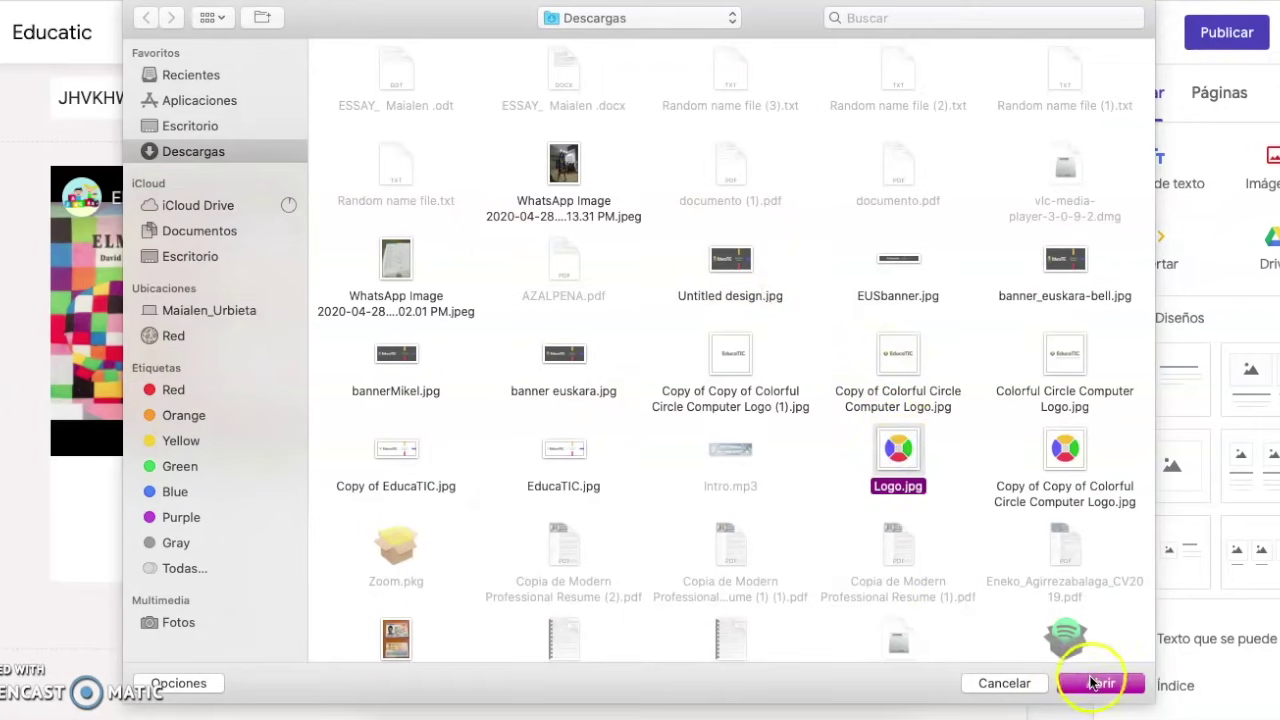
pyautogui.click(1095, 683)
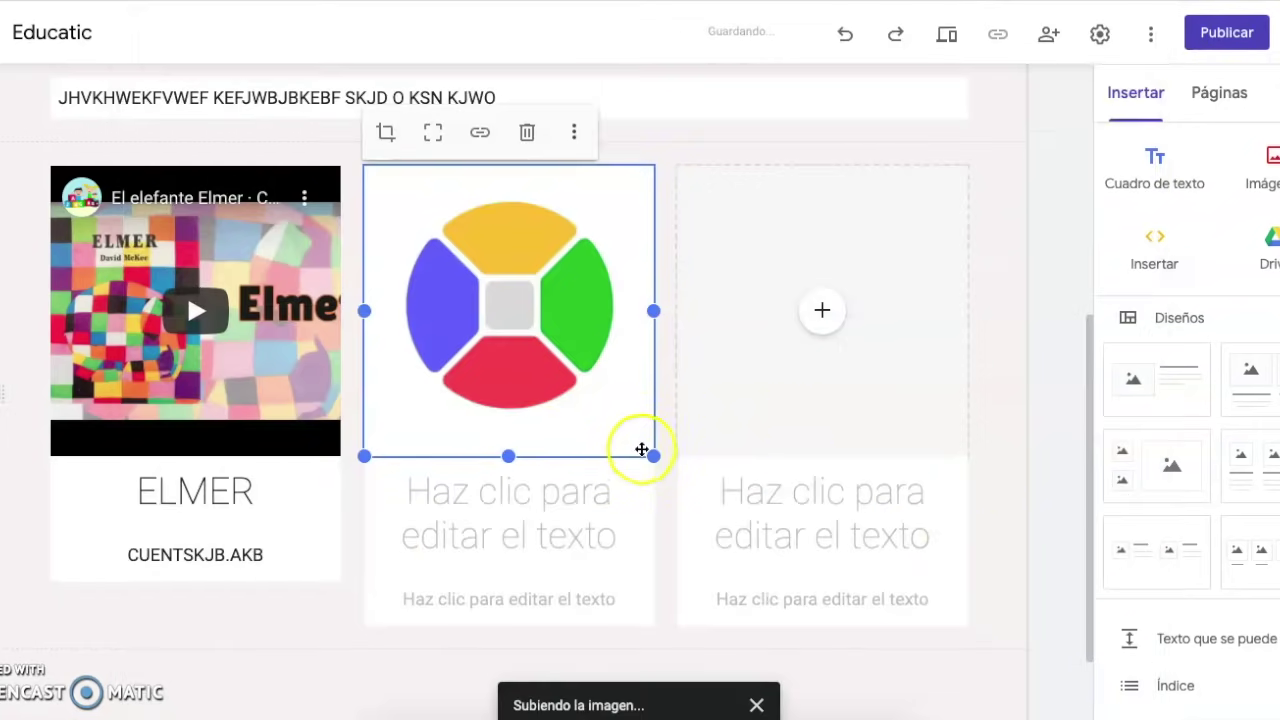
pyautogui.click(500, 509)
pyautogui.write('JSKCAJC')
pyautogui.click(503, 548)
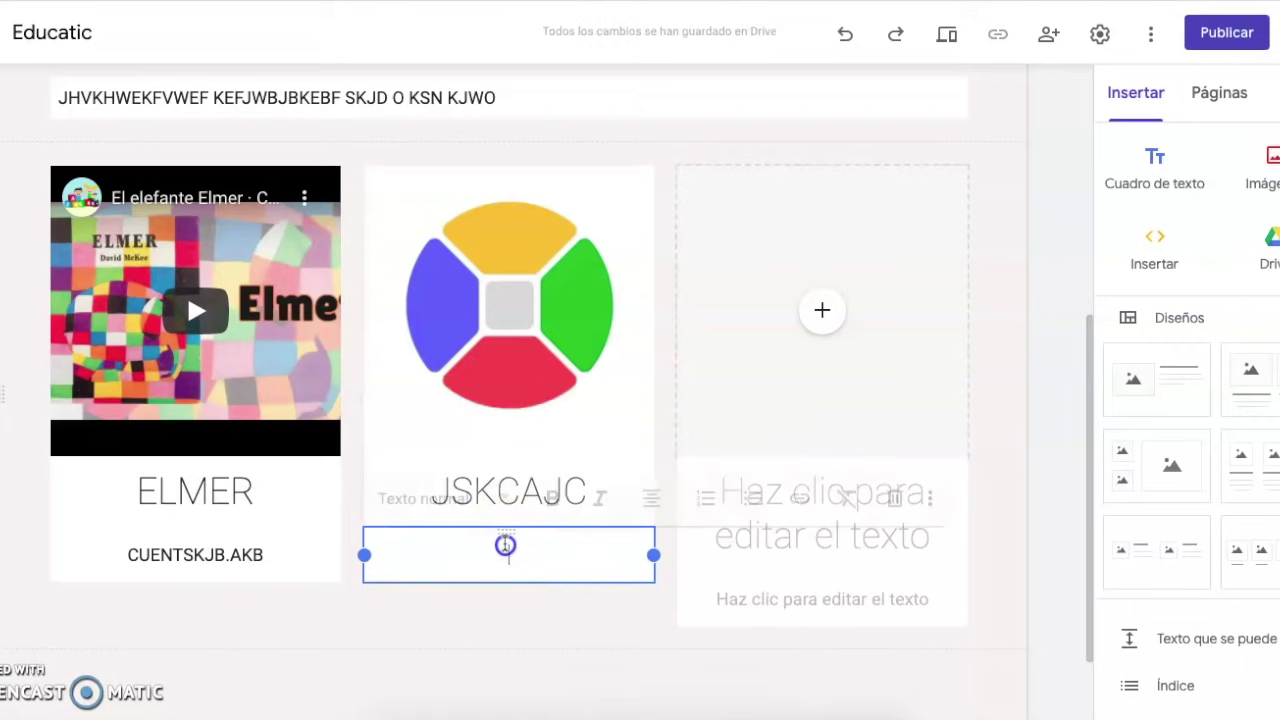
pyautogui.write('lkakl')
pyautogui.click(822, 310)
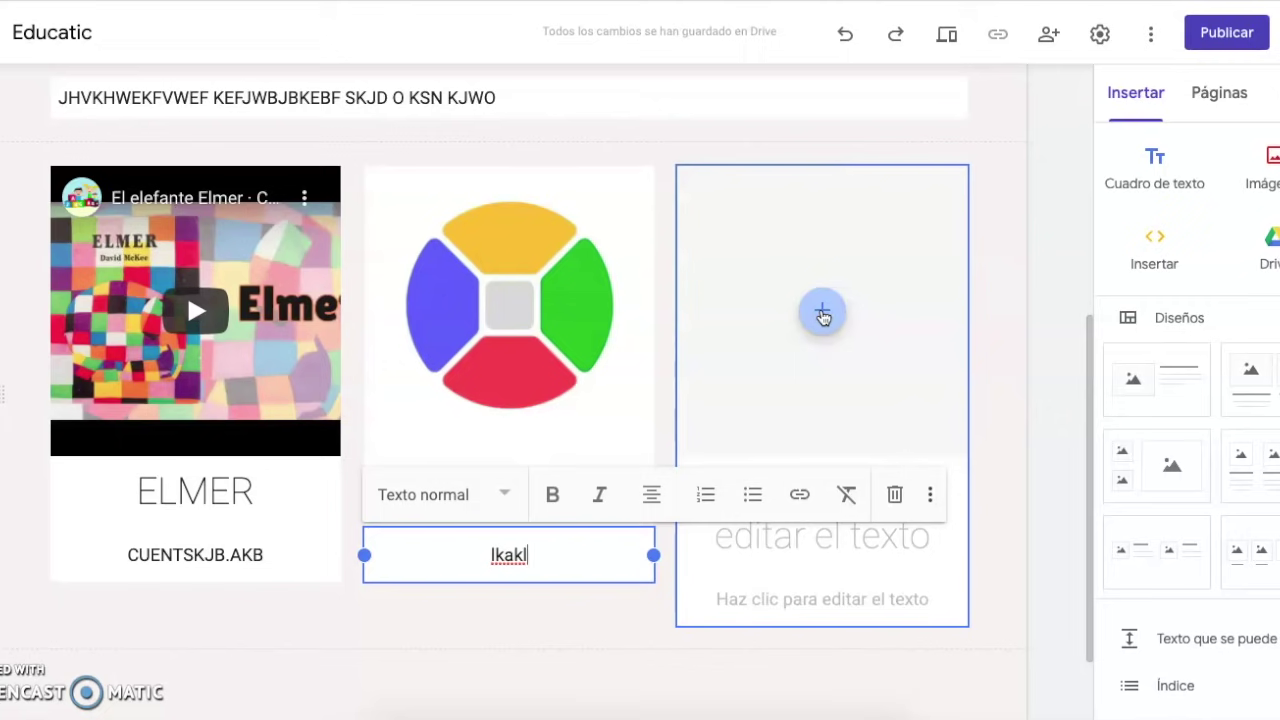
pyautogui.click(823, 314)
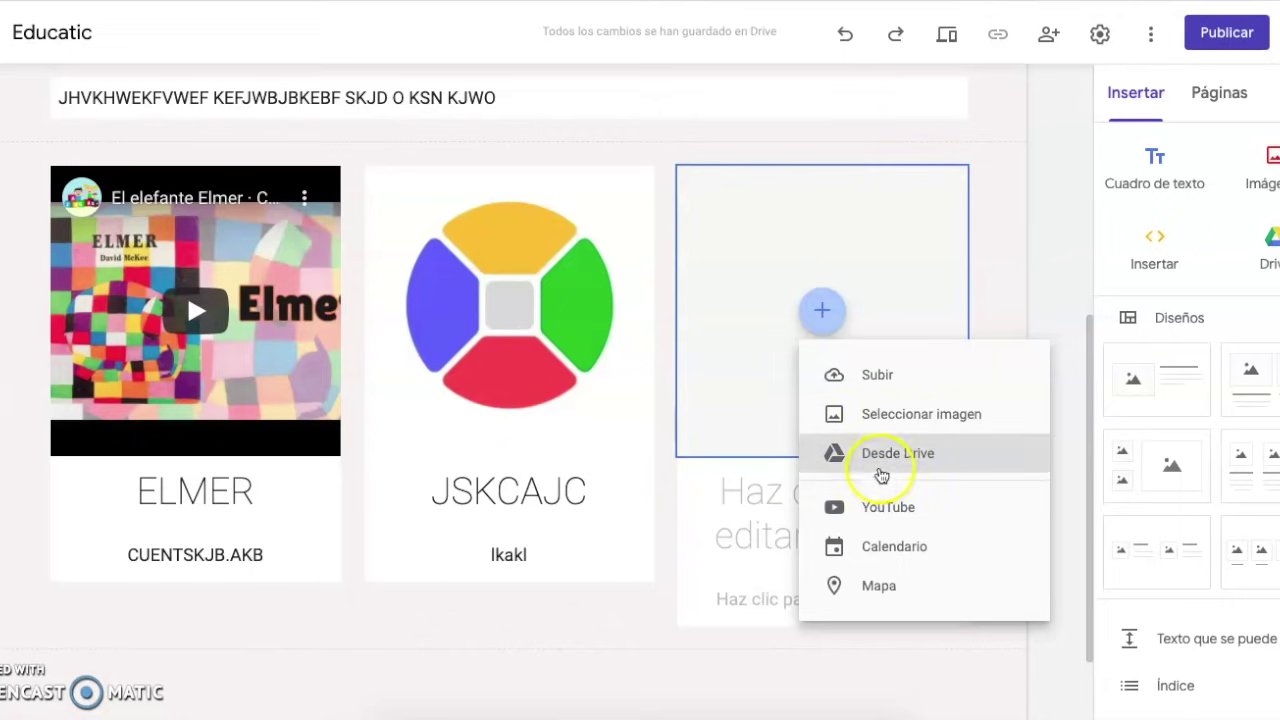
# Open the Google Drive picker for the third column, then close it without inserting
pyautogui.click(883, 456)
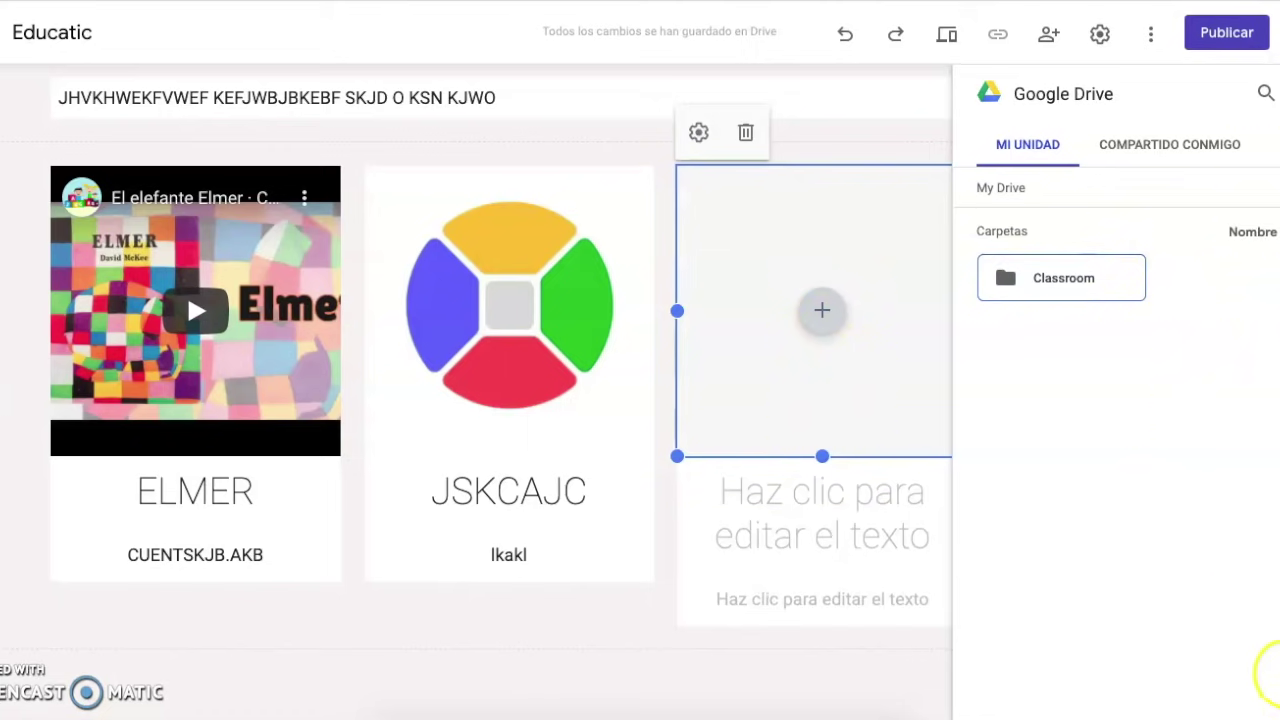
pyautogui.click(814, 528)
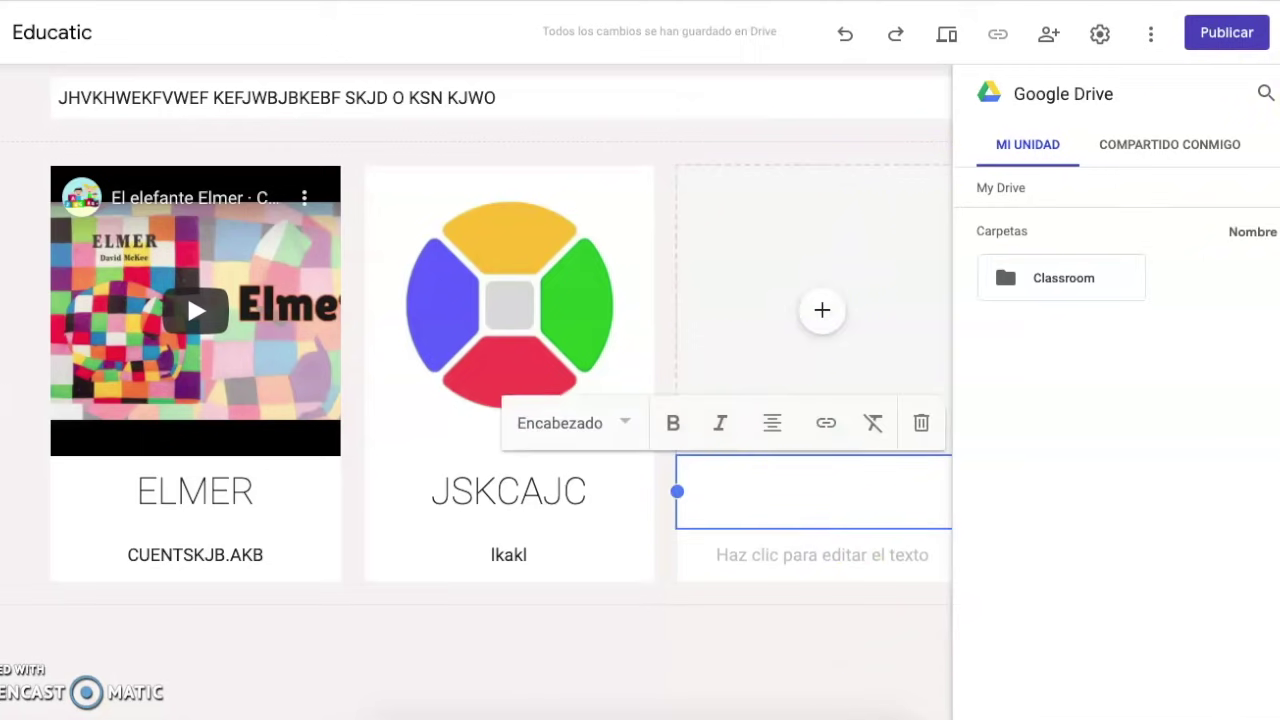
pyautogui.click(1279, 93)
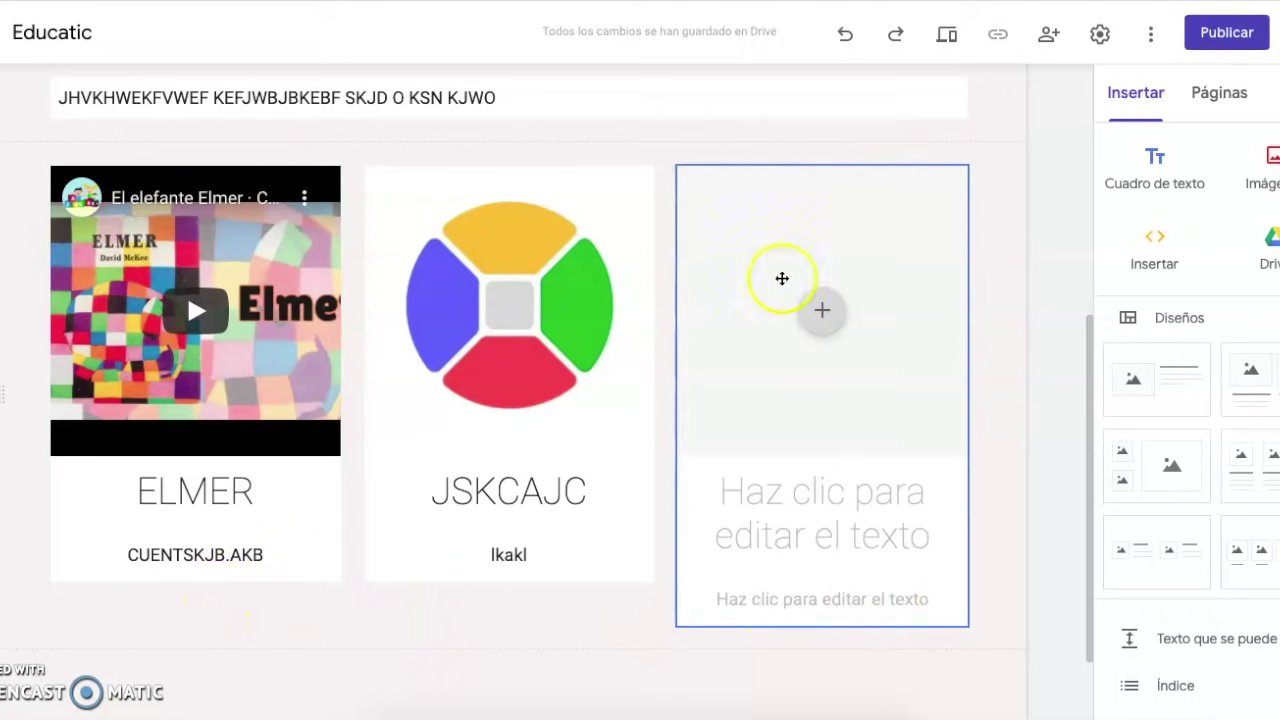
# Select the ELMER video card and drag its corner handle to make it smaller
pyautogui.click(317, 512)
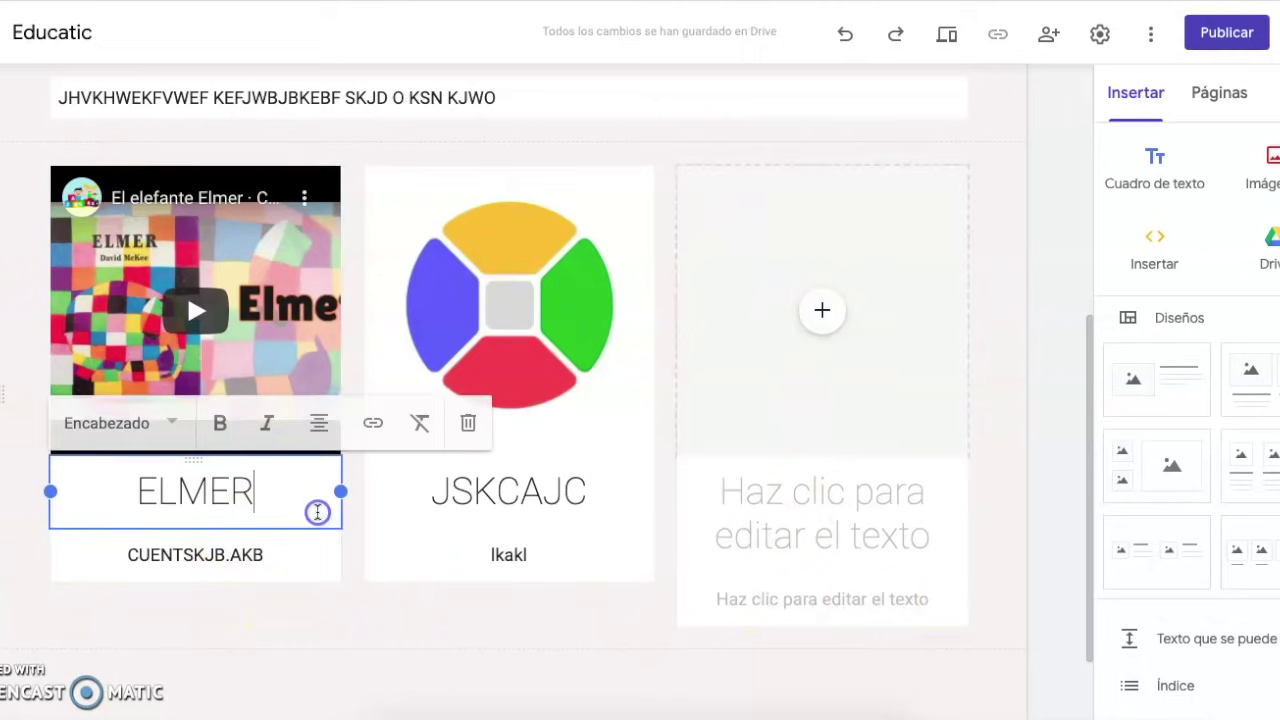
pyautogui.click(177, 254)
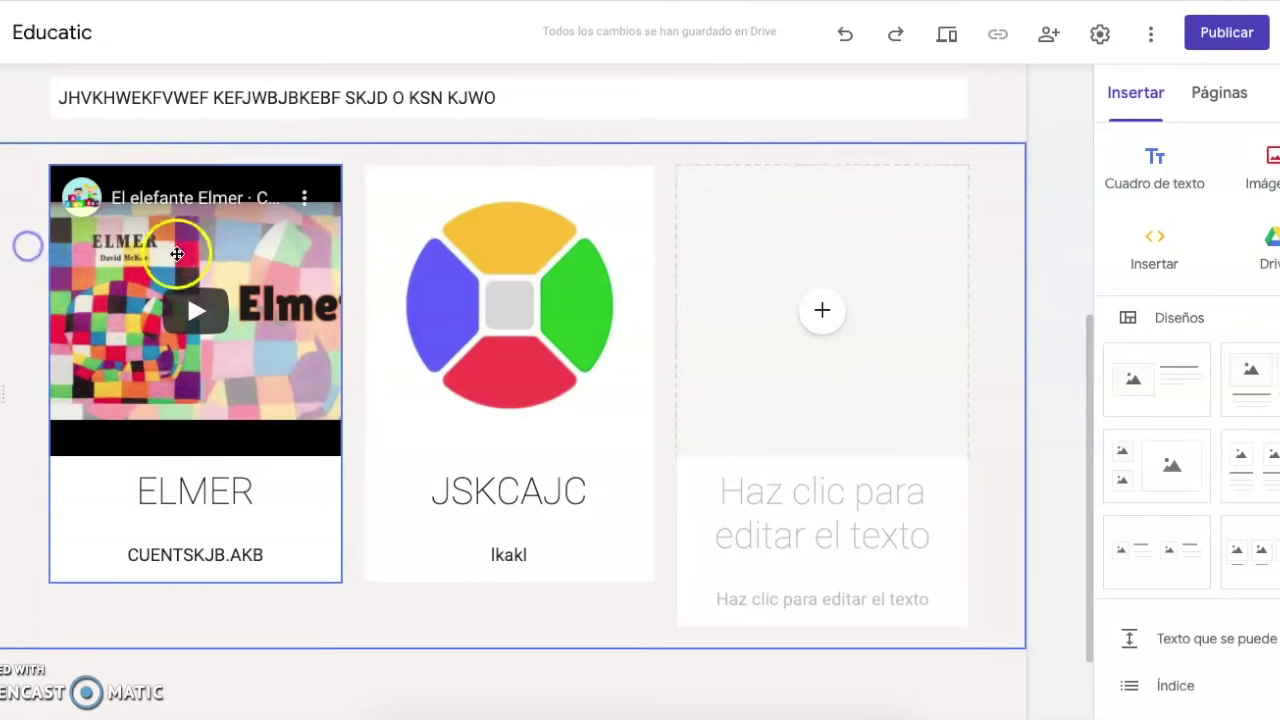
pyautogui.moveTo(342, 580); pyautogui.dragTo(281, 453)
# Drag the JSKCAJC logo card beside ELMER and shrink it to match the Elmer card
pyautogui.moveTo(612, 450)
pyautogui.mouseDown()
pyautogui.moveTo(609, 411)
pyautogui.moveTo(609, 430)
pyautogui.mouseUp()
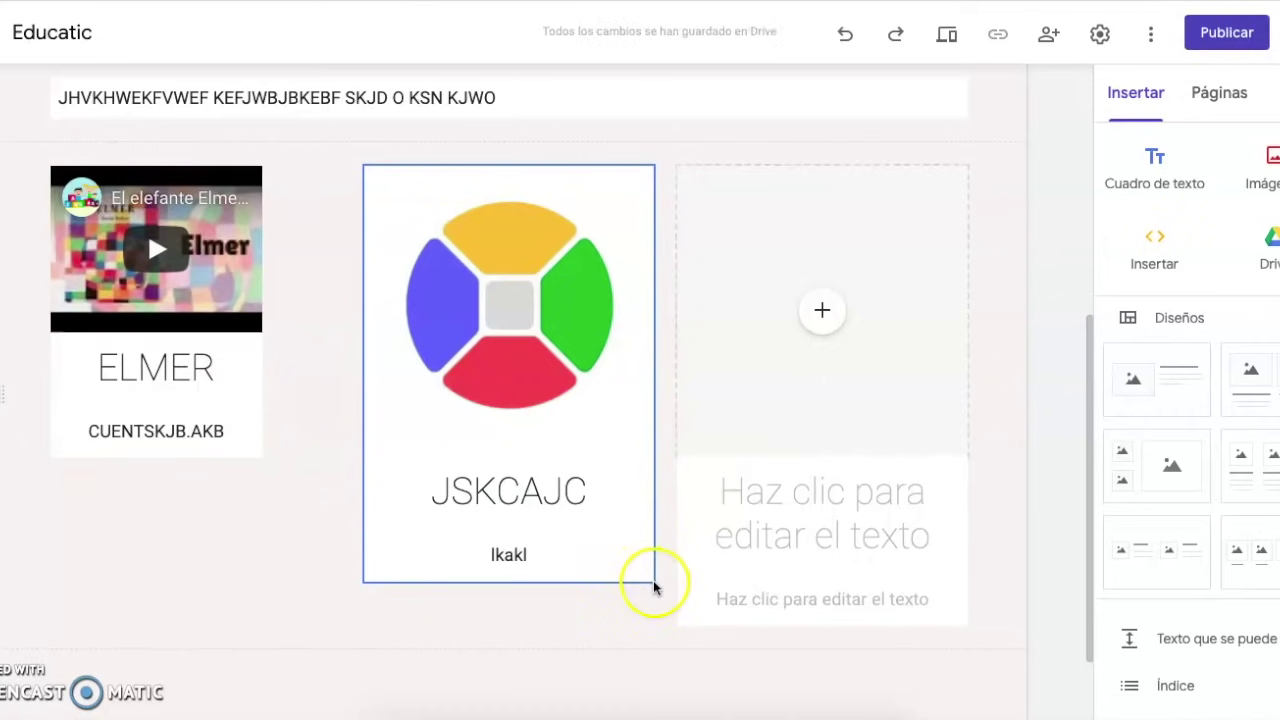
pyautogui.moveTo(606, 331); pyautogui.dragTo(481, 333)
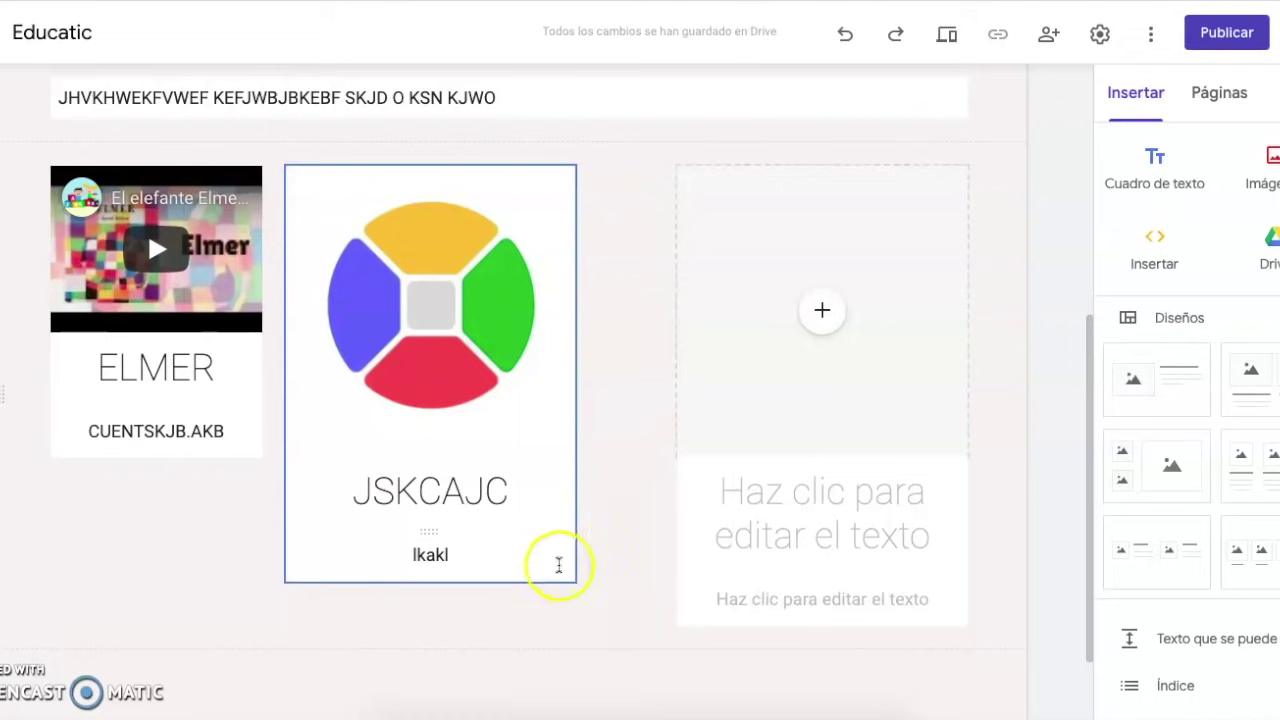
pyautogui.click(560, 568)
pyautogui.click(545, 298)
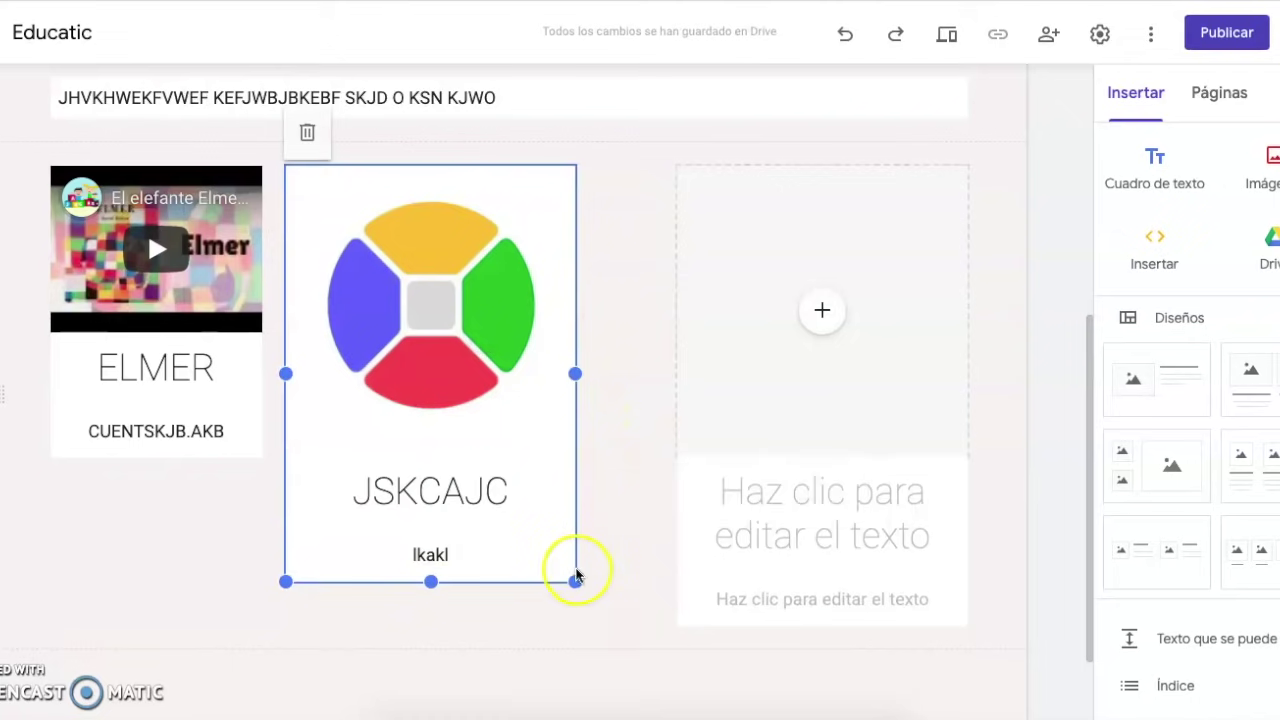
pyautogui.moveTo(573, 579); pyautogui.dragTo(508, 435)
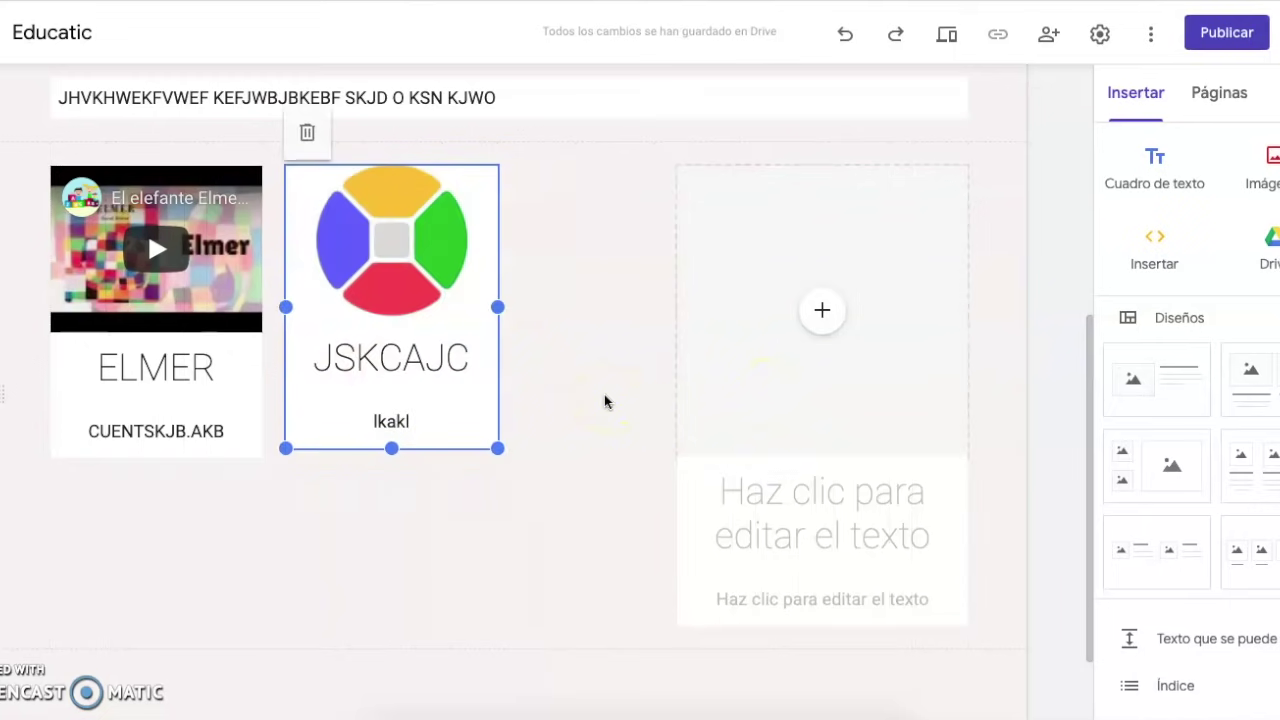
pyautogui.scroll(-1, 604, 401)
pyautogui.scroll(1, 604, 401)
pyautogui.click(345, 120)
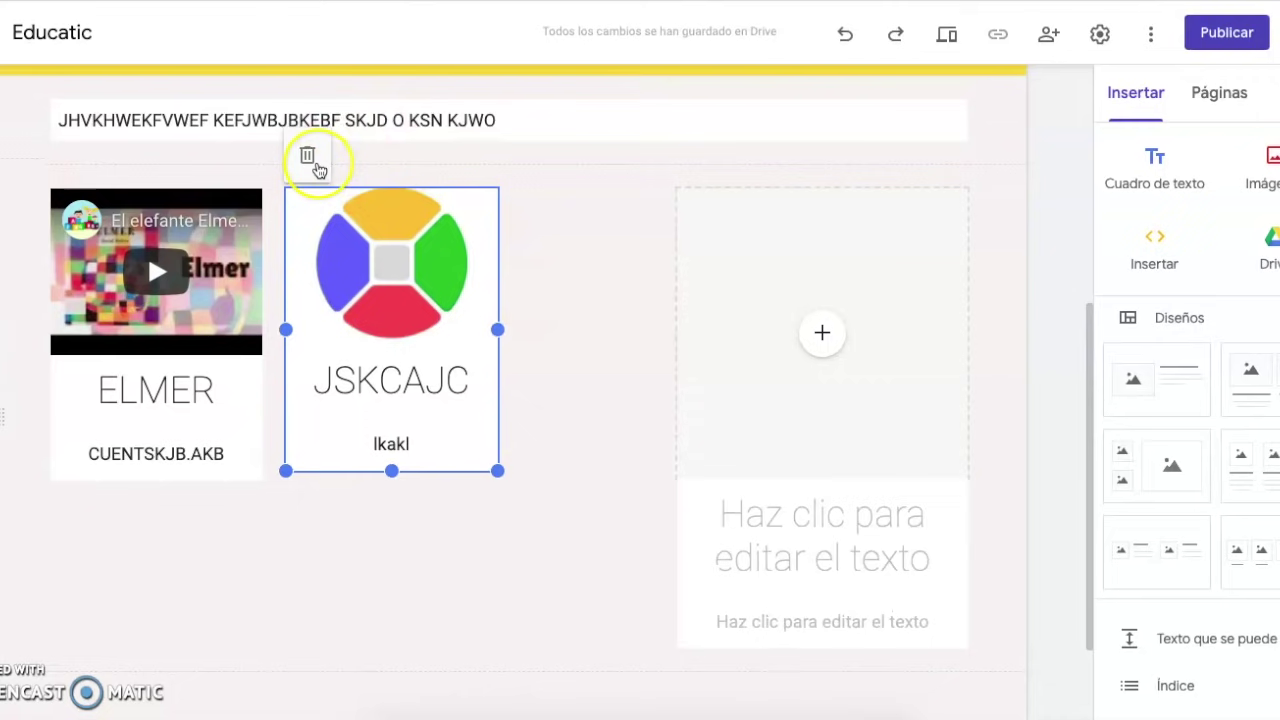
pyautogui.click(612, 213)
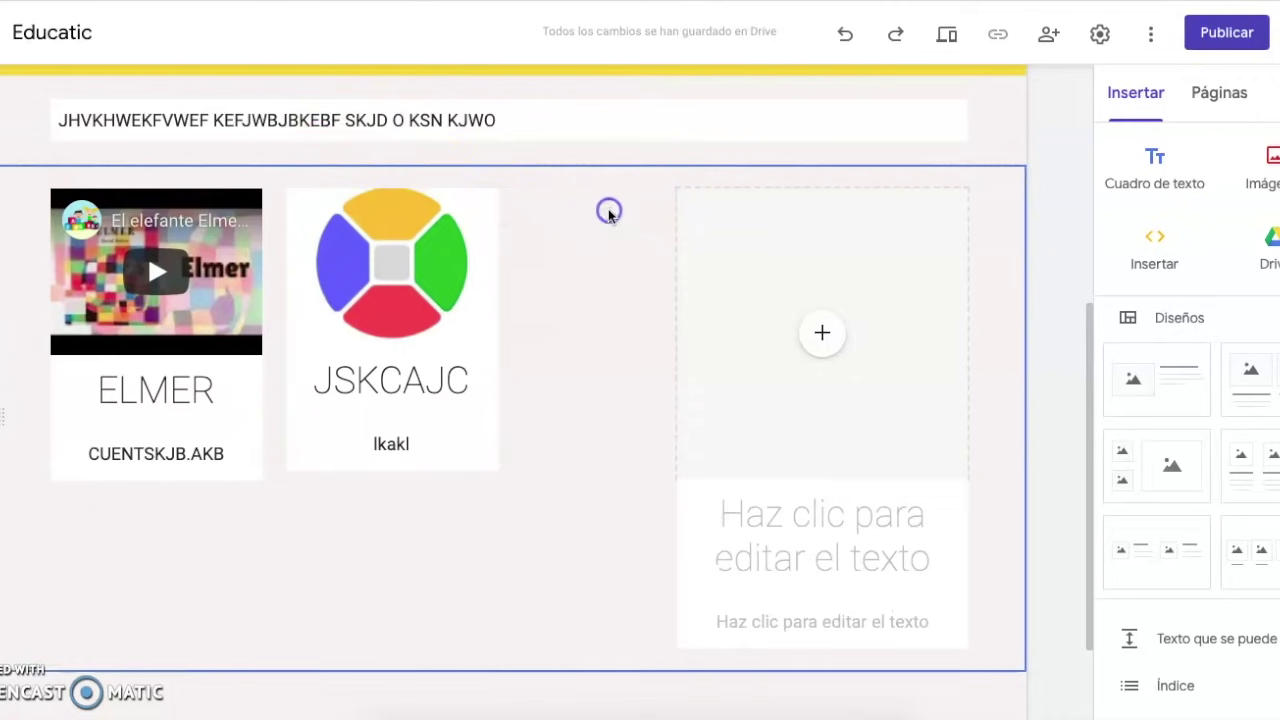
pyautogui.scroll(1, 263, 166)
pyautogui.click(548, 228)
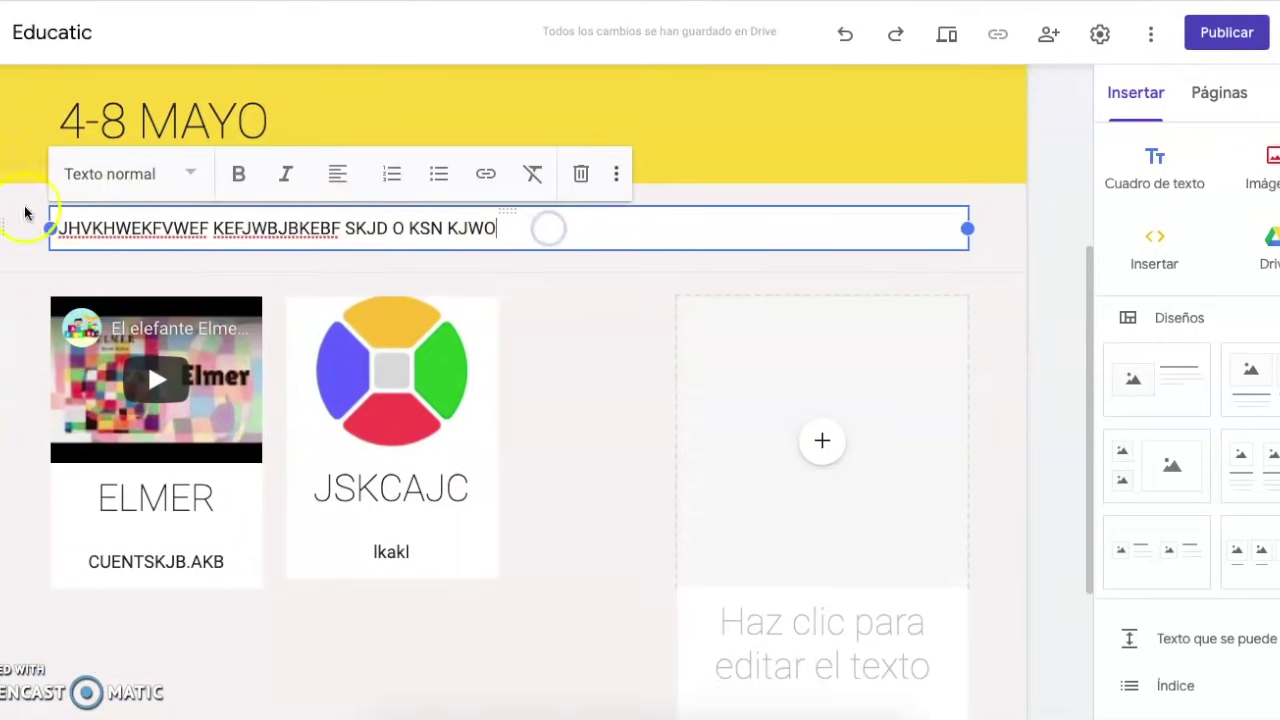
pyautogui.click(10, 230)
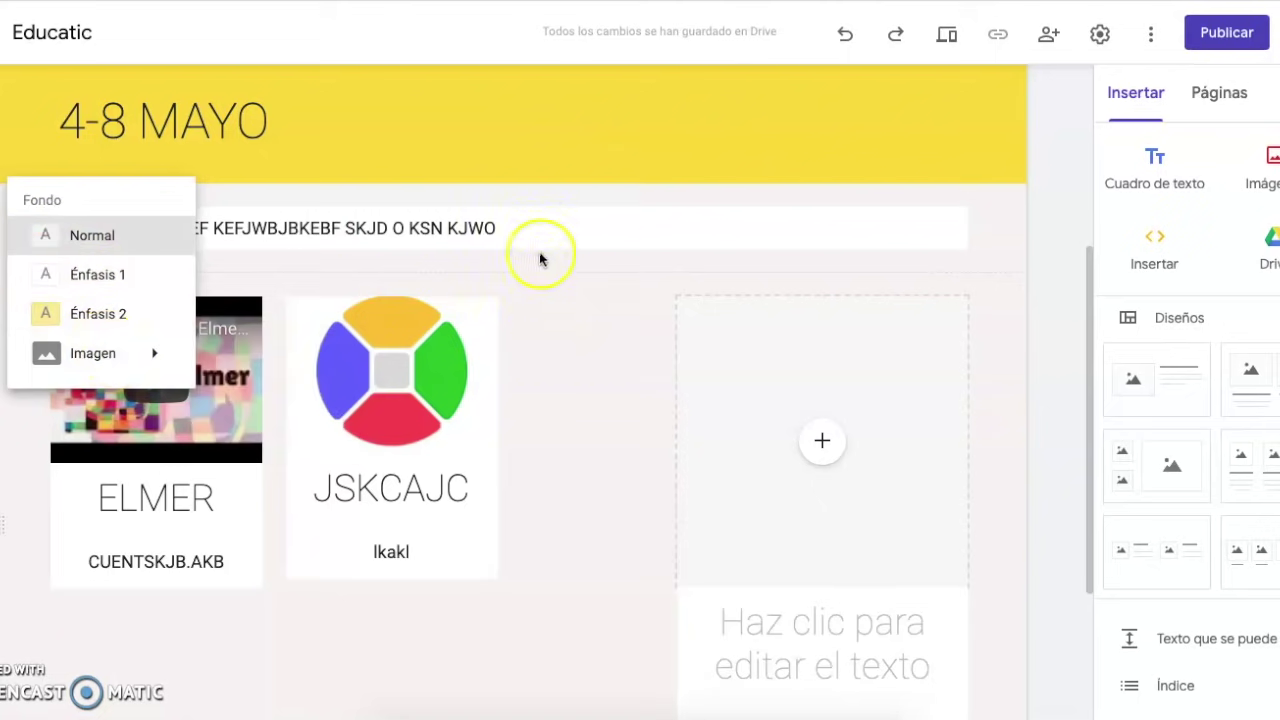
pyautogui.click(565, 355)
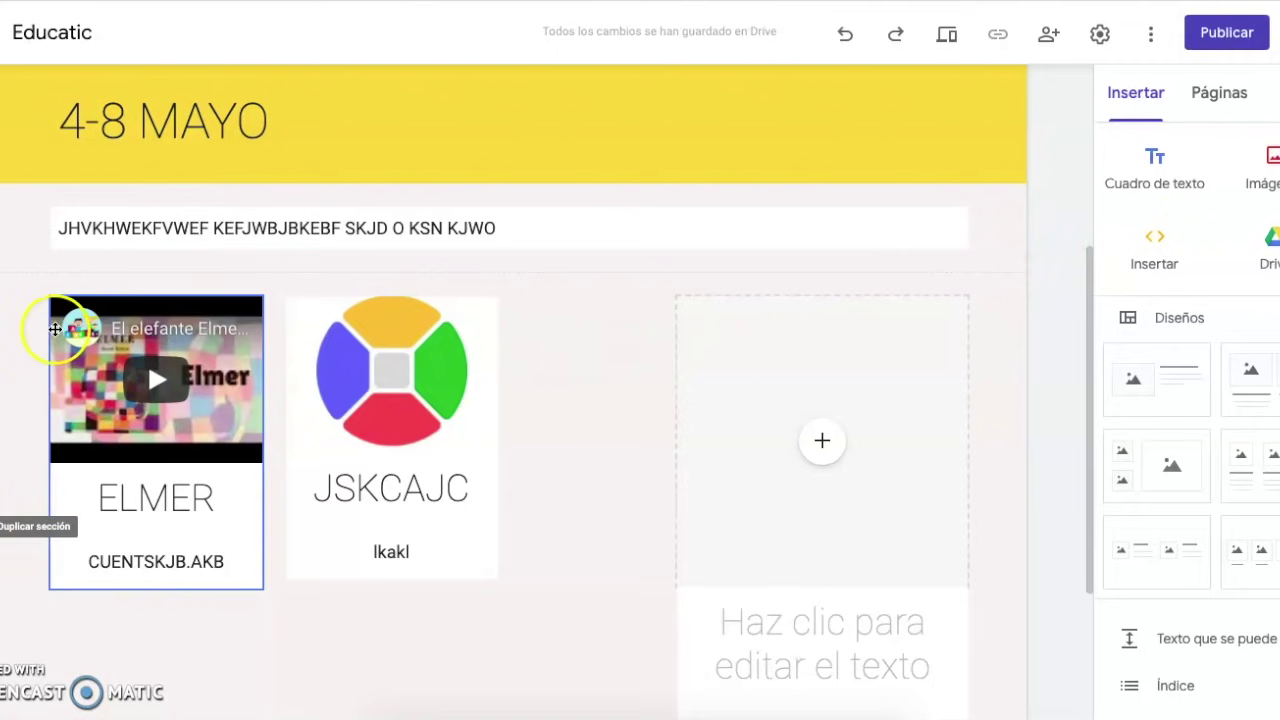
pyautogui.scroll(-1, 26, 392)
pyautogui.scroll(1, 27, 390)
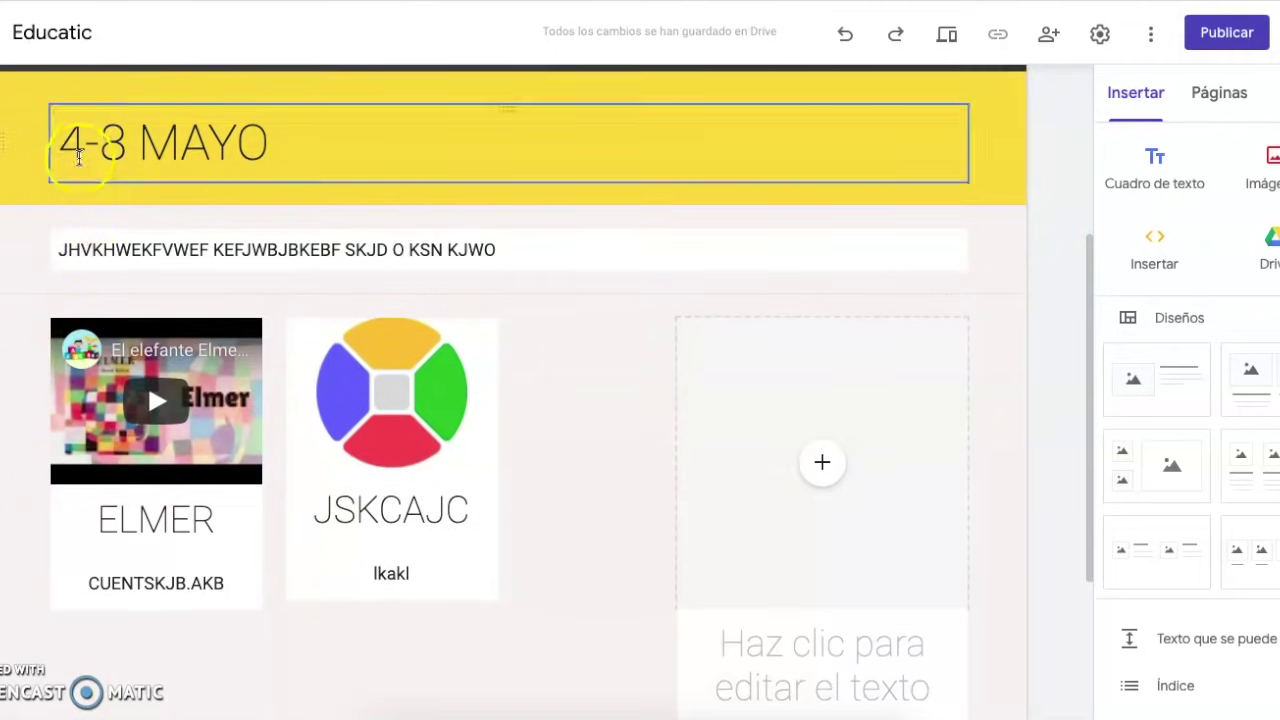
pyautogui.scroll(-1, 37, 389)
pyautogui.scroll(-2, 37, 390)
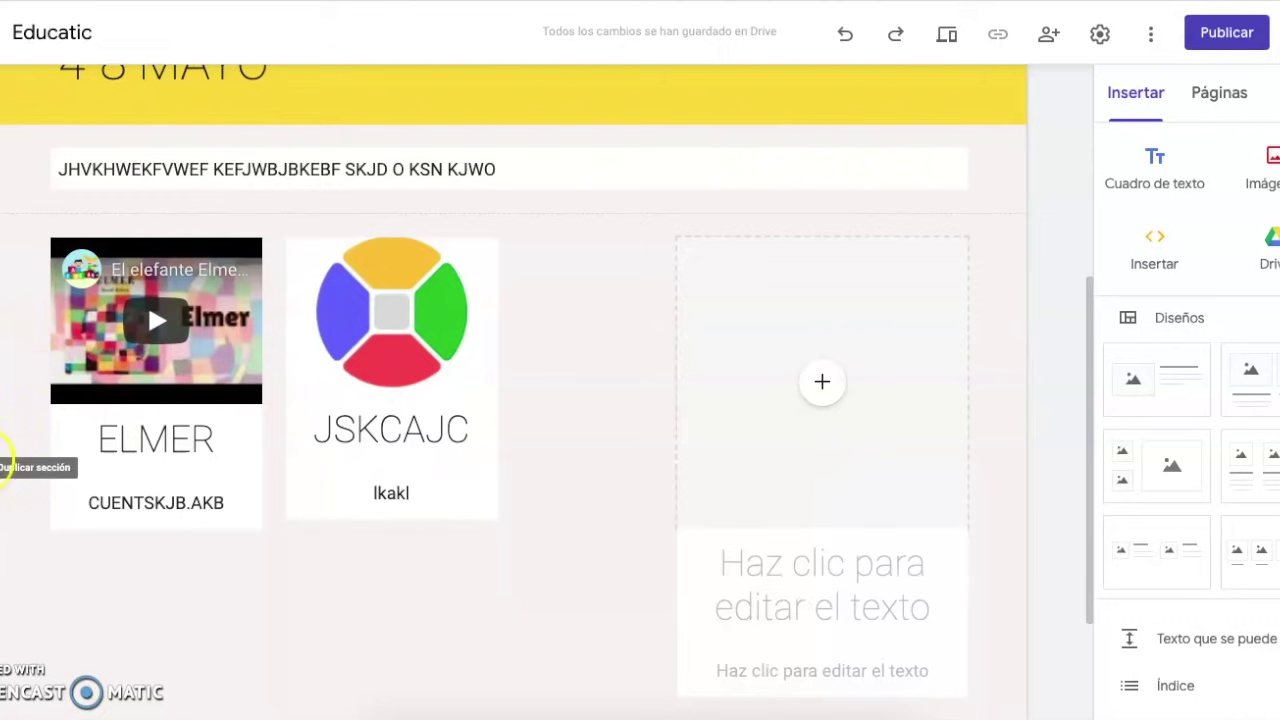
pyautogui.click(618, 318)
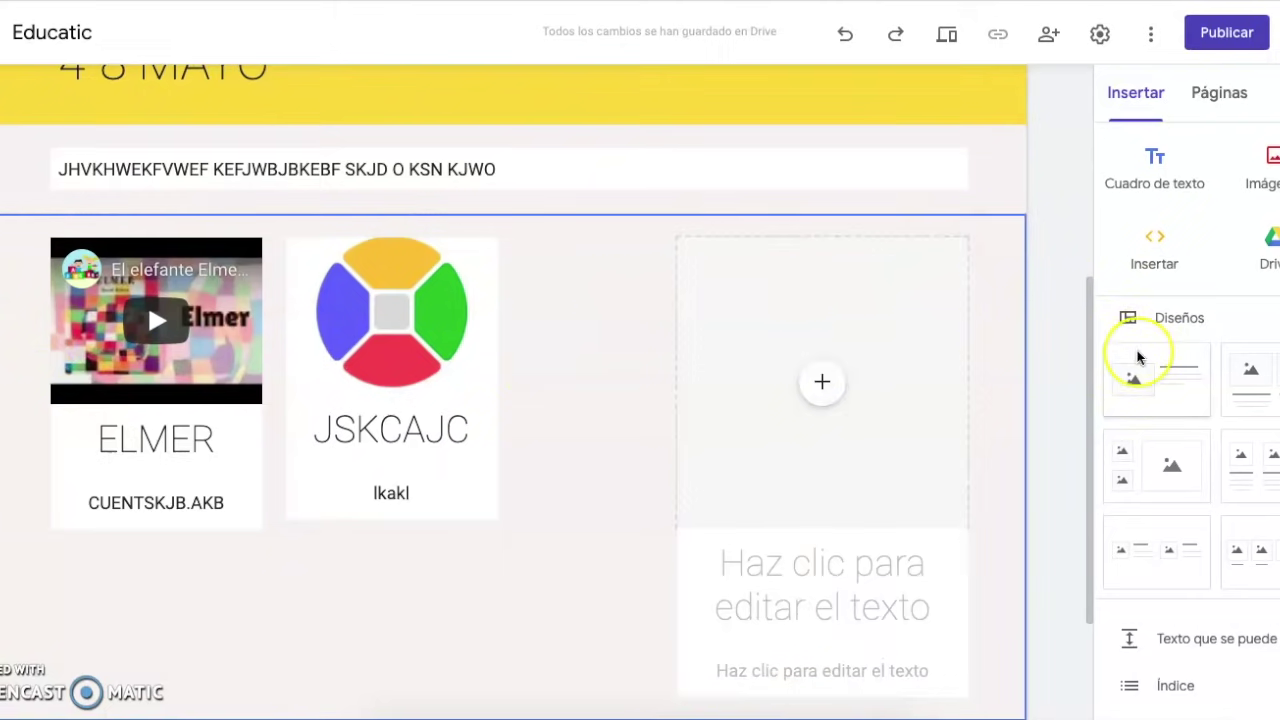
pyautogui.scroll(-2, 1137, 357)
pyautogui.scroll(-2, 1137, 357)
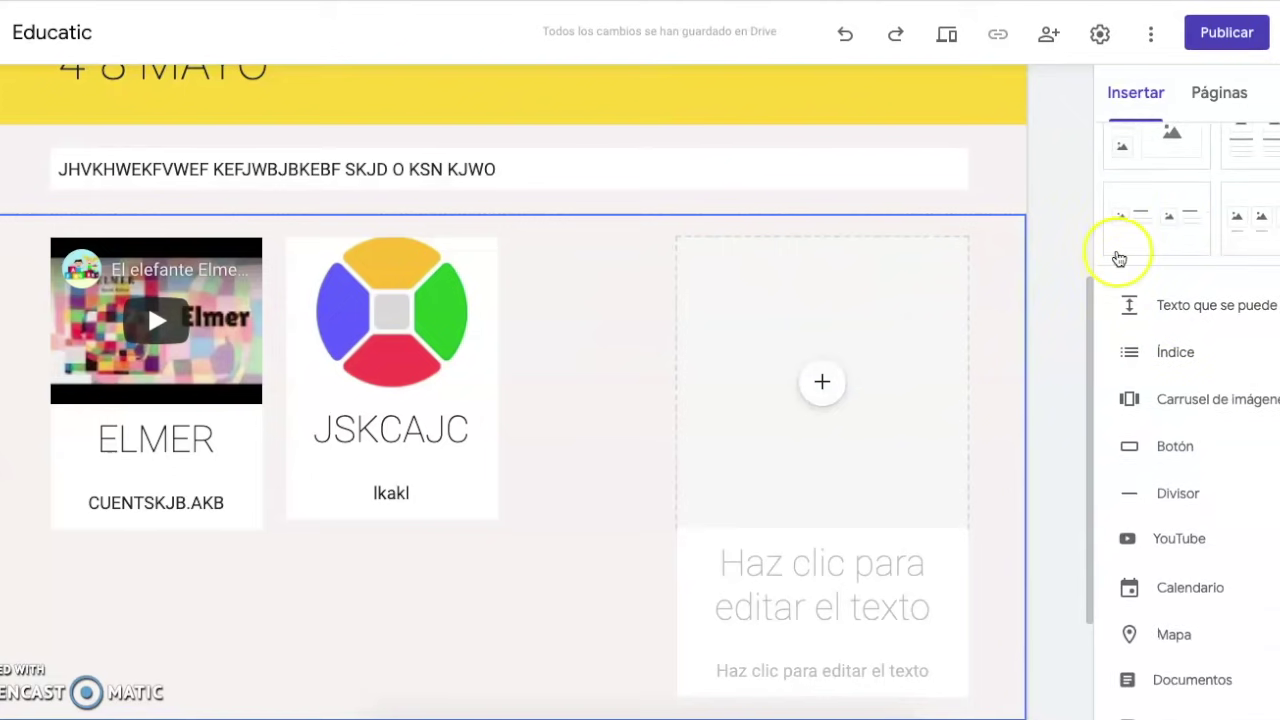
pyautogui.click(1214, 311)
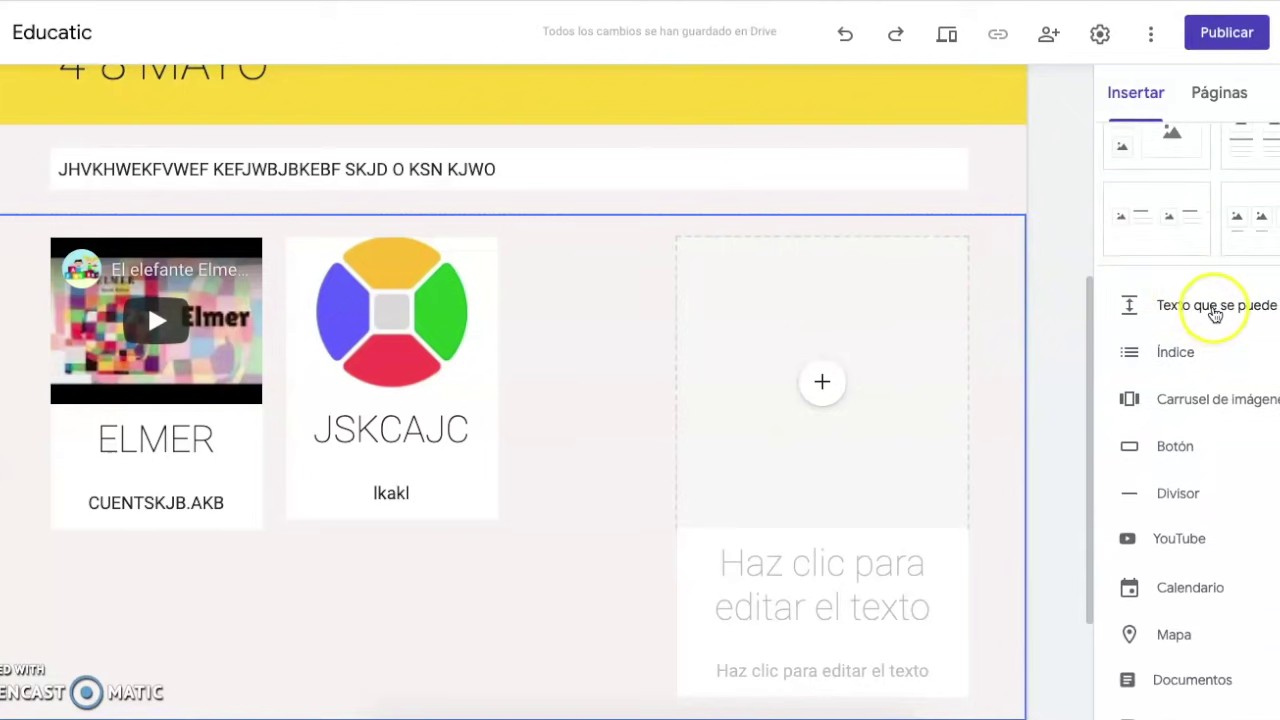
pyautogui.moveTo(1214, 315); pyautogui.dragTo(277, 220)
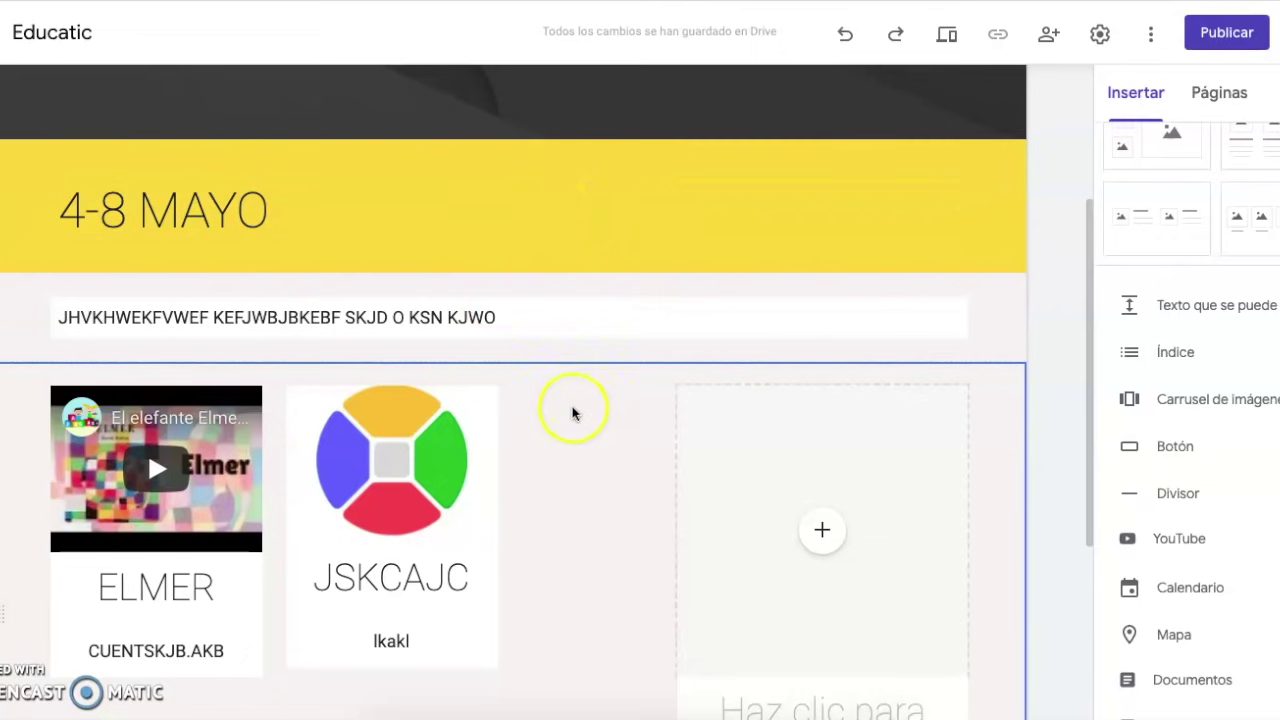
# Insert a collapsible text block headed 'snbdnab' with body text 'mnc mz cz'
pyautogui.click(1226, 308)
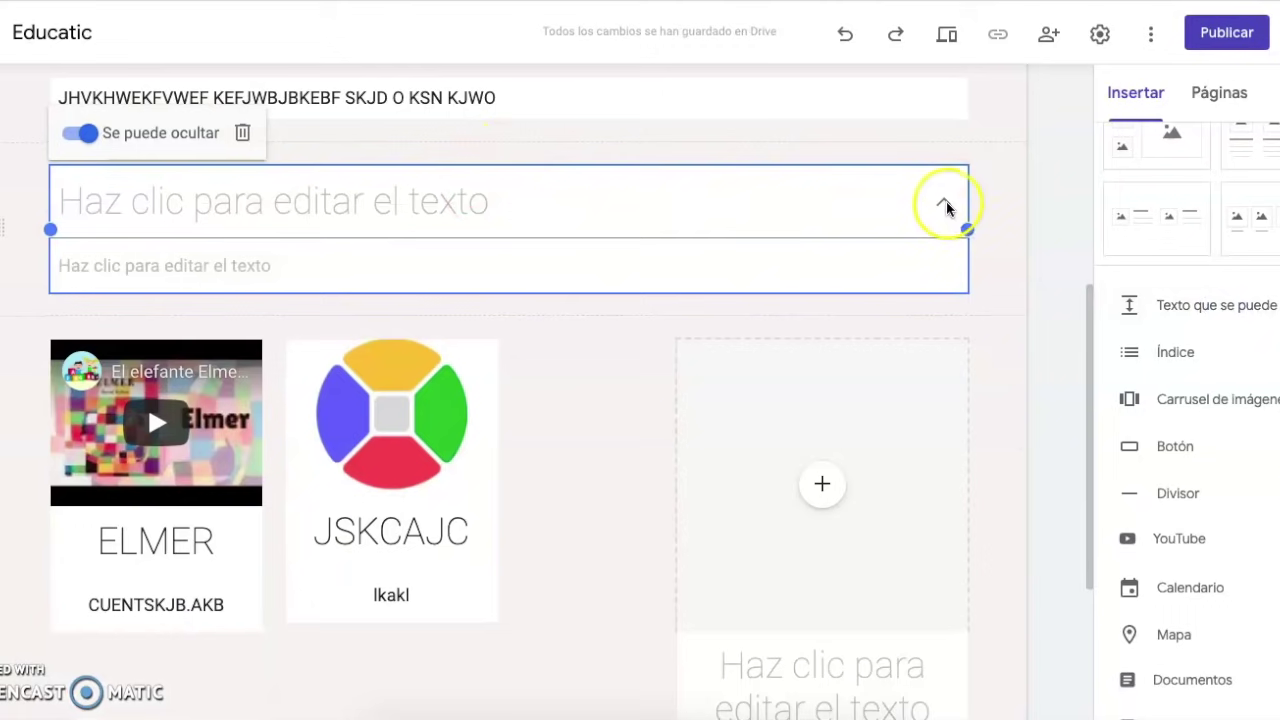
pyautogui.click(803, 263)
pyautogui.write('mnc mz cz')
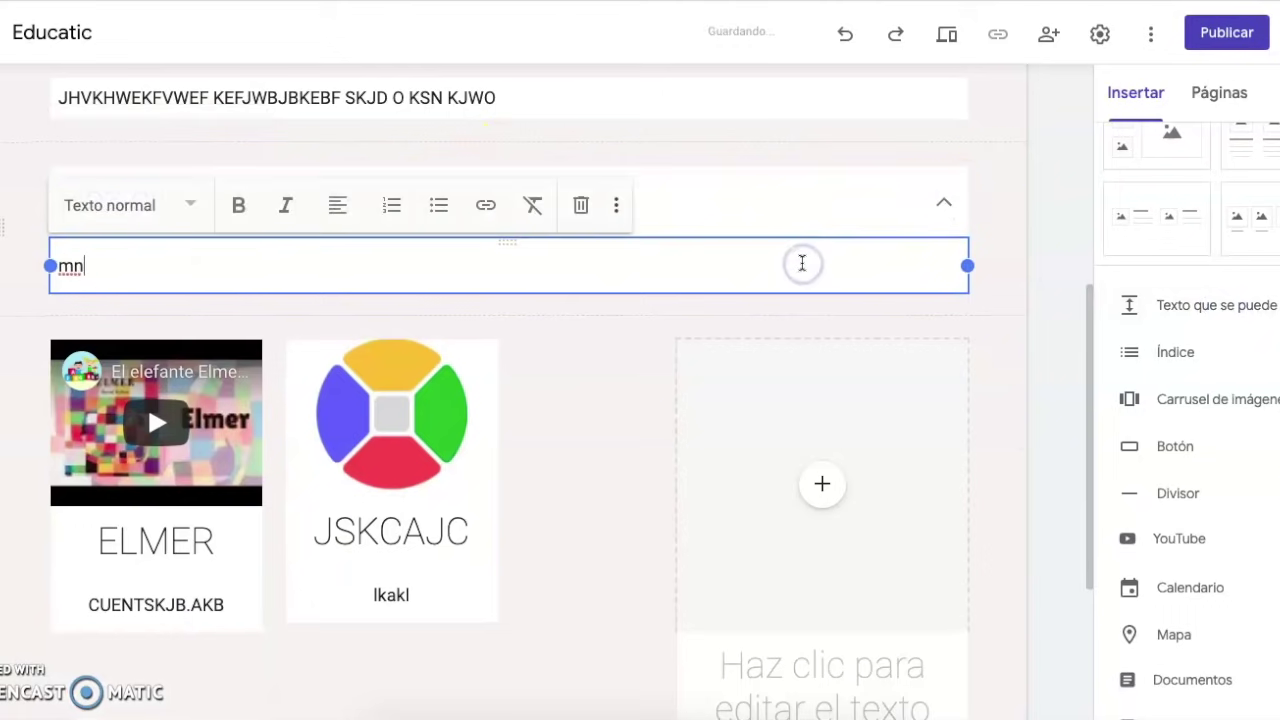
pyautogui.click(940, 207)
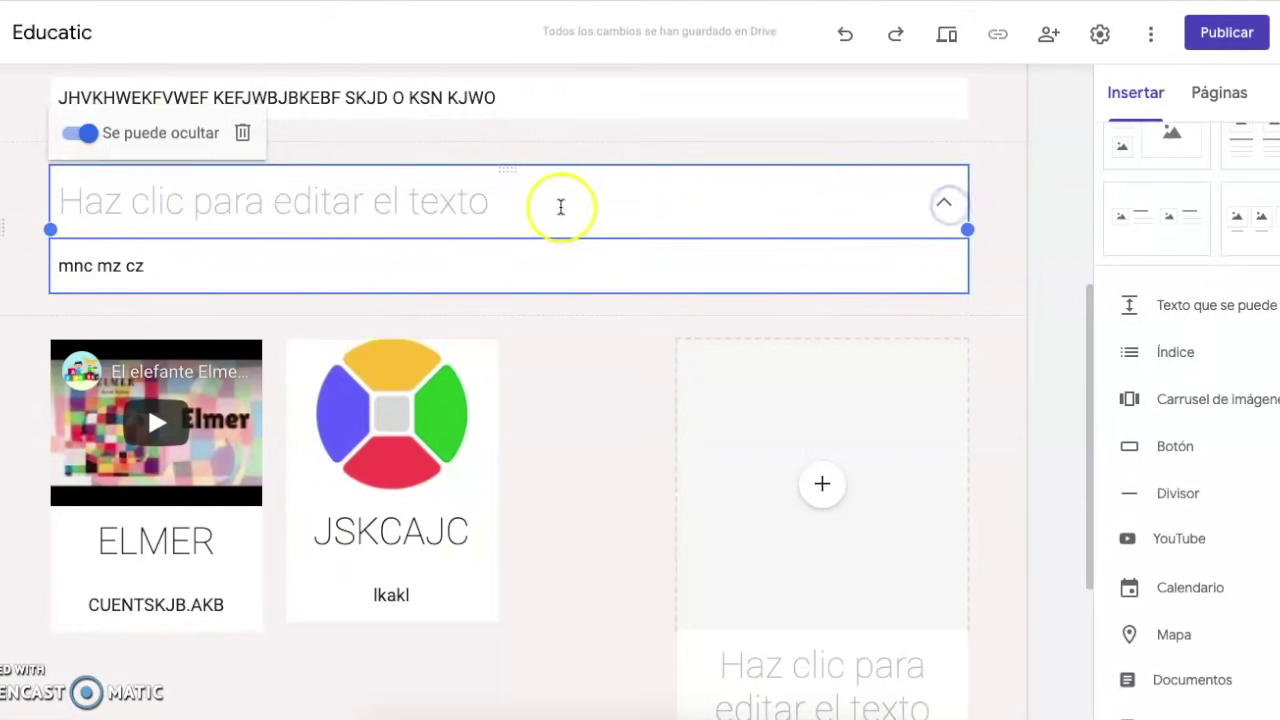
pyautogui.click(527, 205)
pyautogui.write('snbdnab')
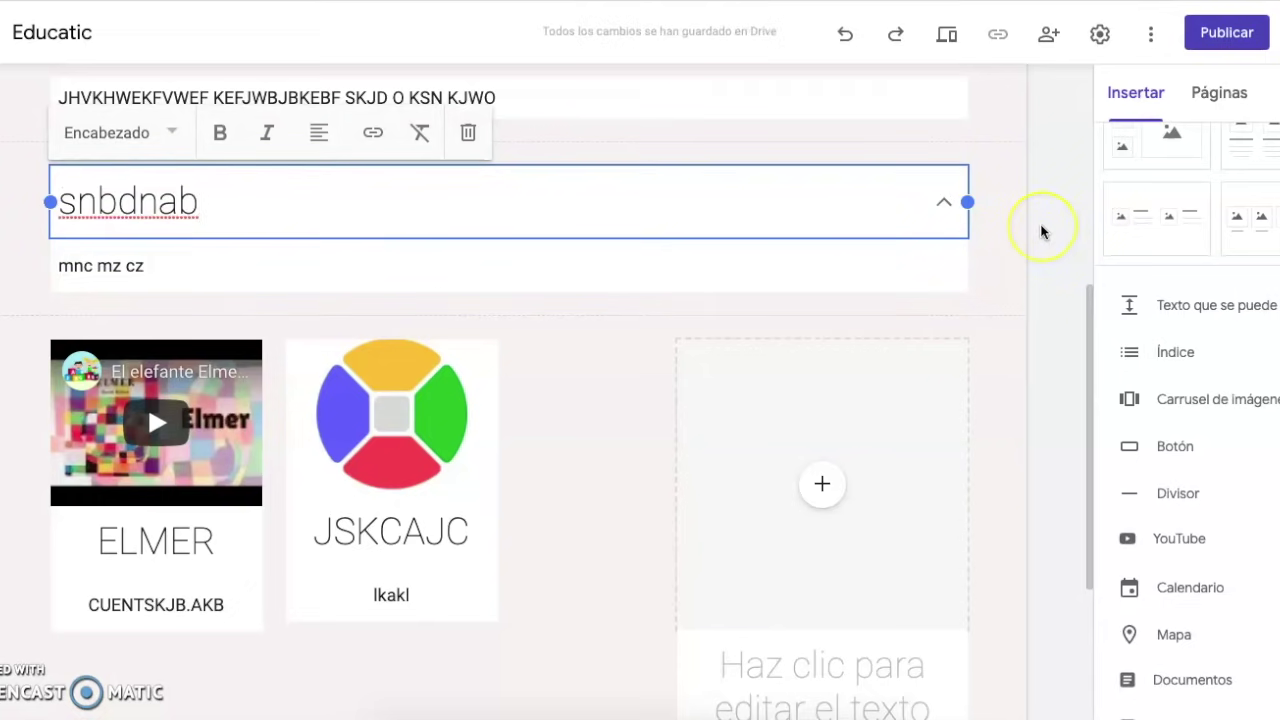
pyautogui.scroll(-2, 1041, 232)
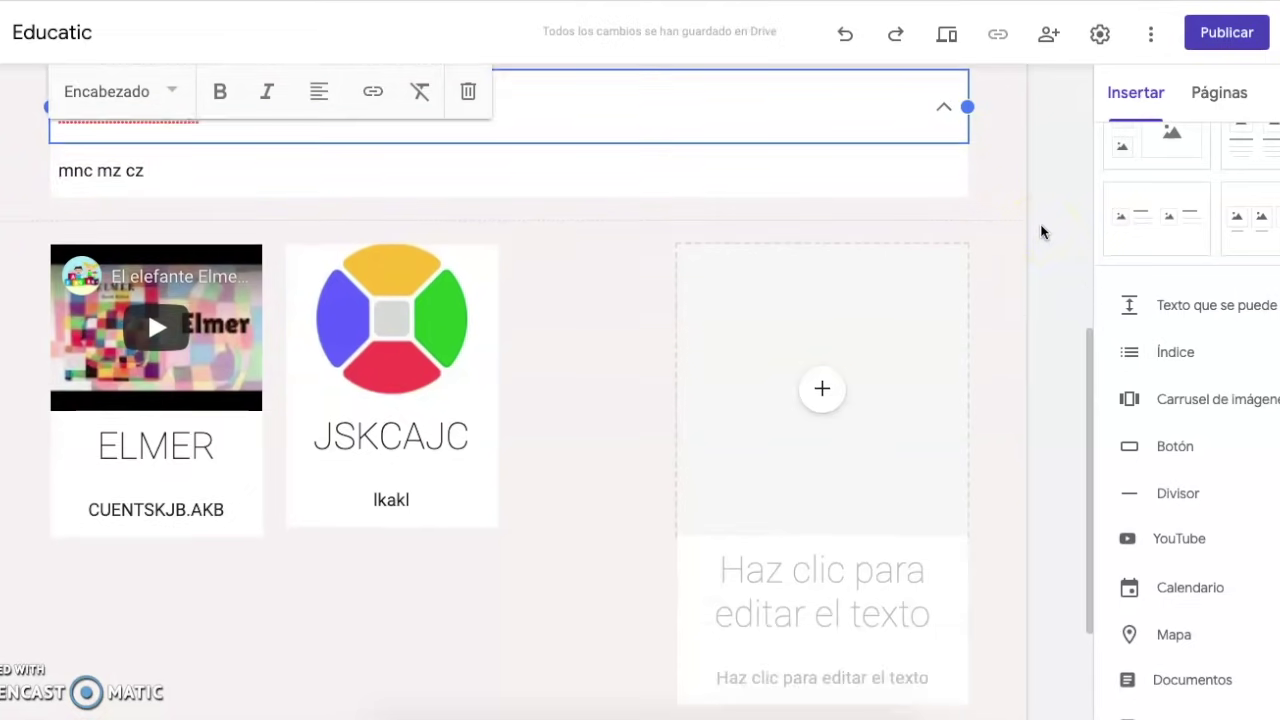
pyautogui.scroll(-3, 1041, 232)
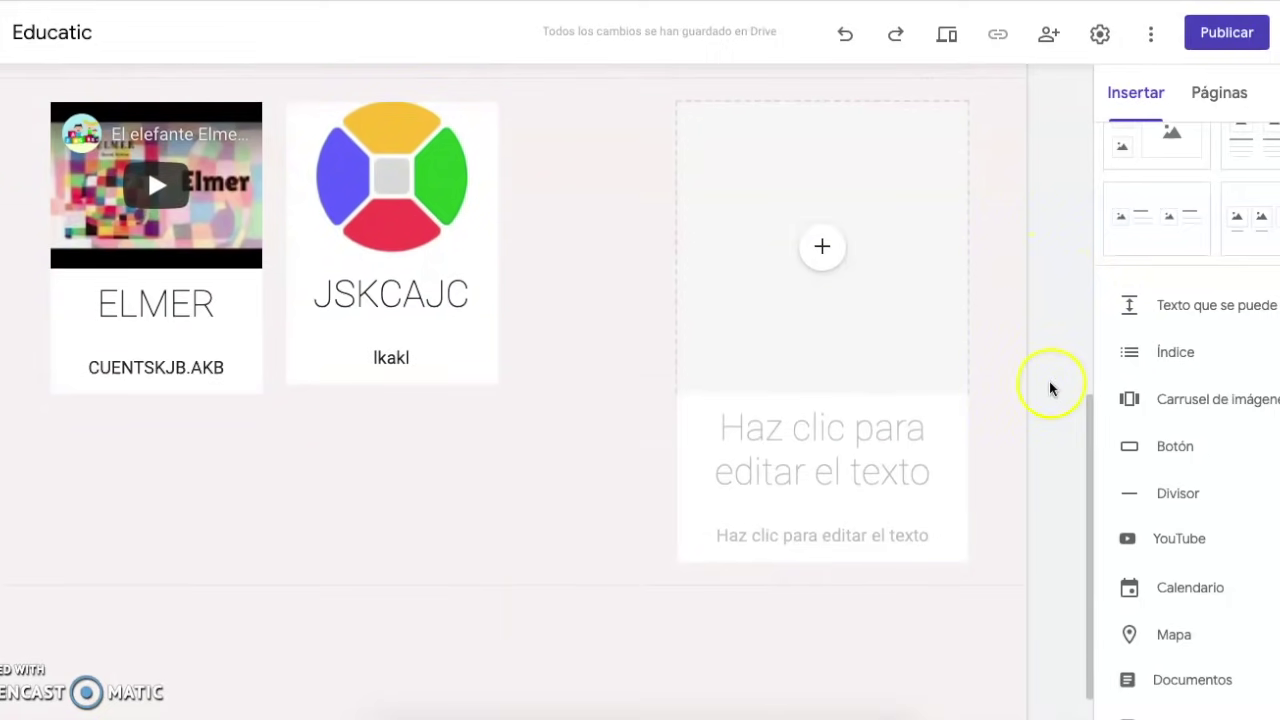
pyautogui.scroll(-2, 1049, 386)
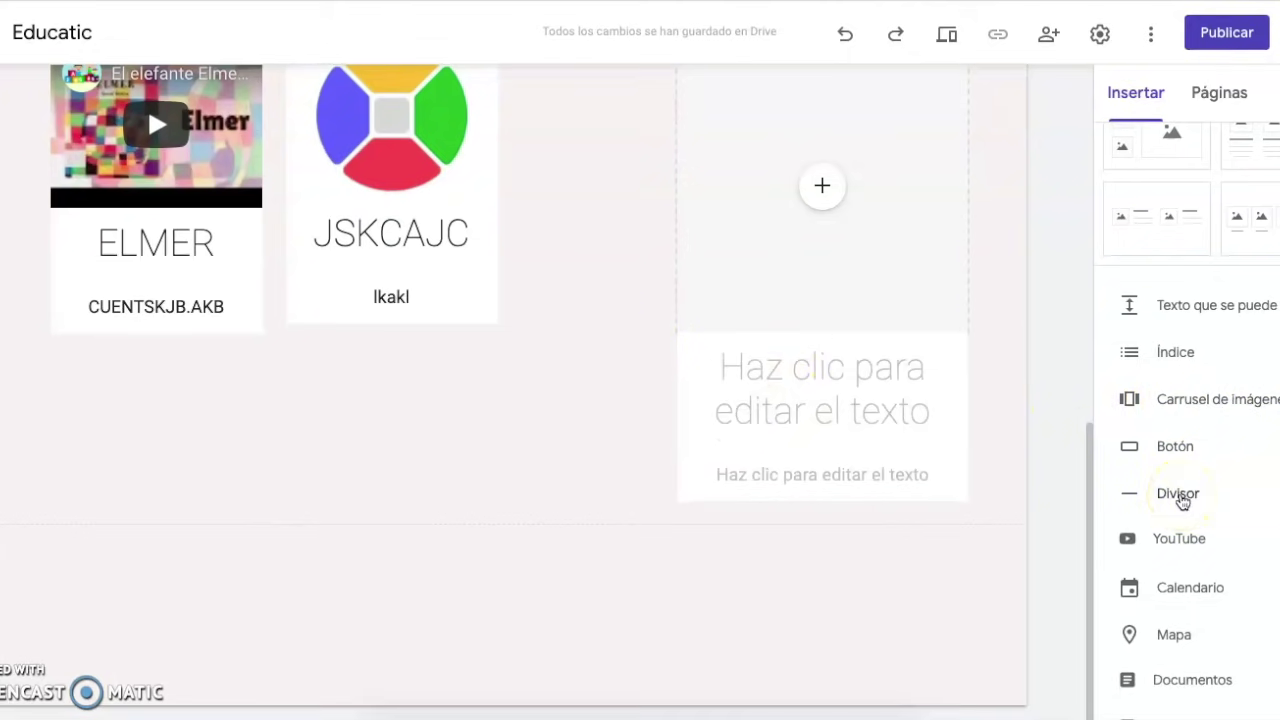
# Insert a Divisor line below the video and image cards, then deselect it
pyautogui.click(1178, 494)
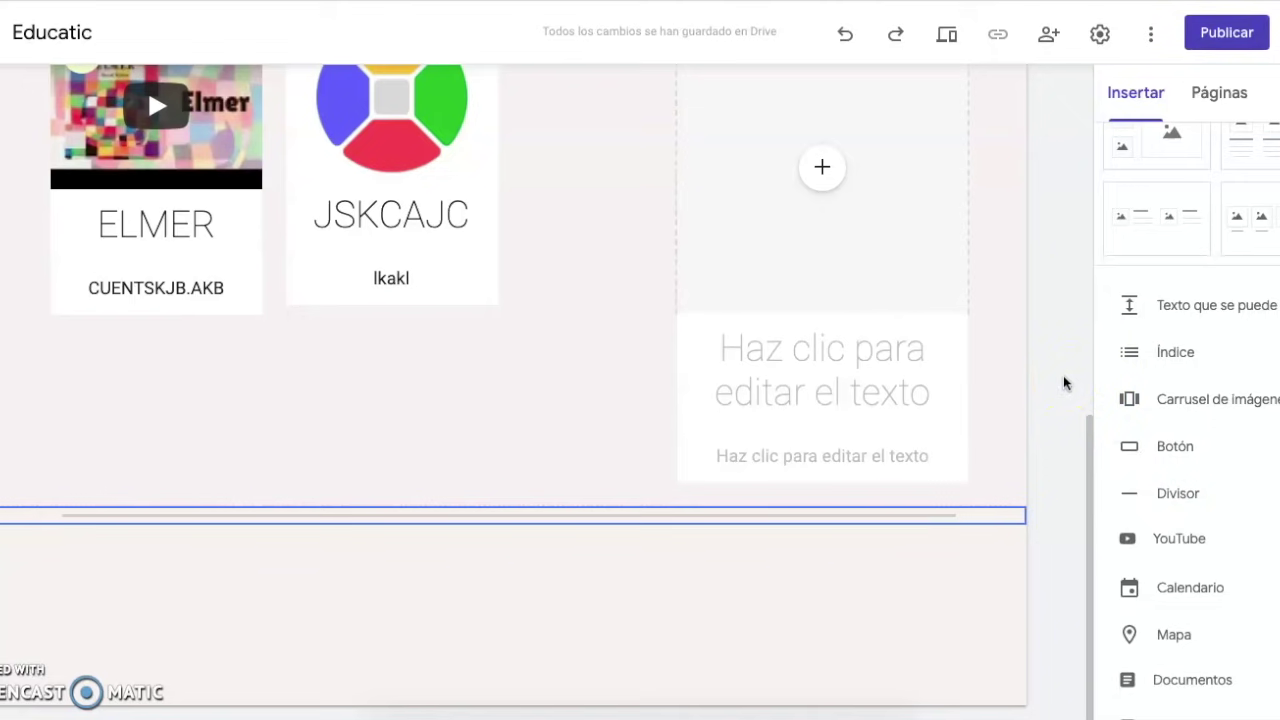
pyautogui.click(1053, 344)
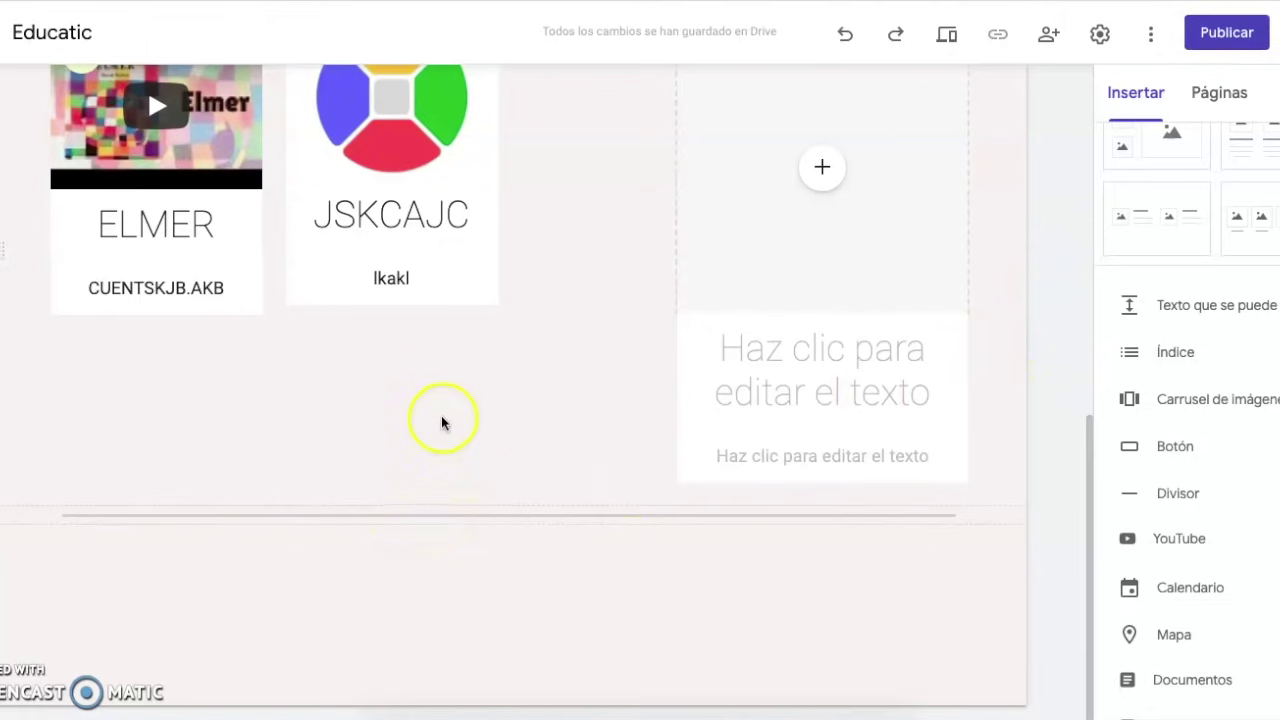
pyautogui.moveTo(301, 632)
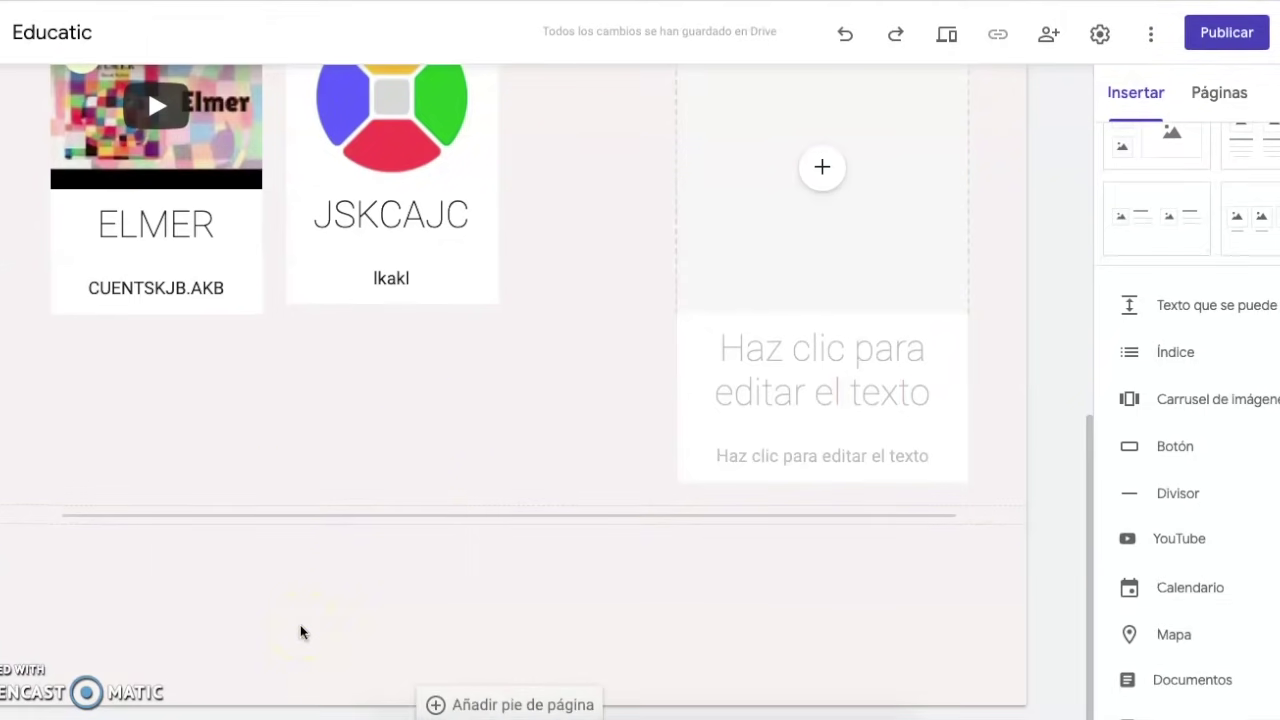
pyautogui.scroll(5, 223, 409)
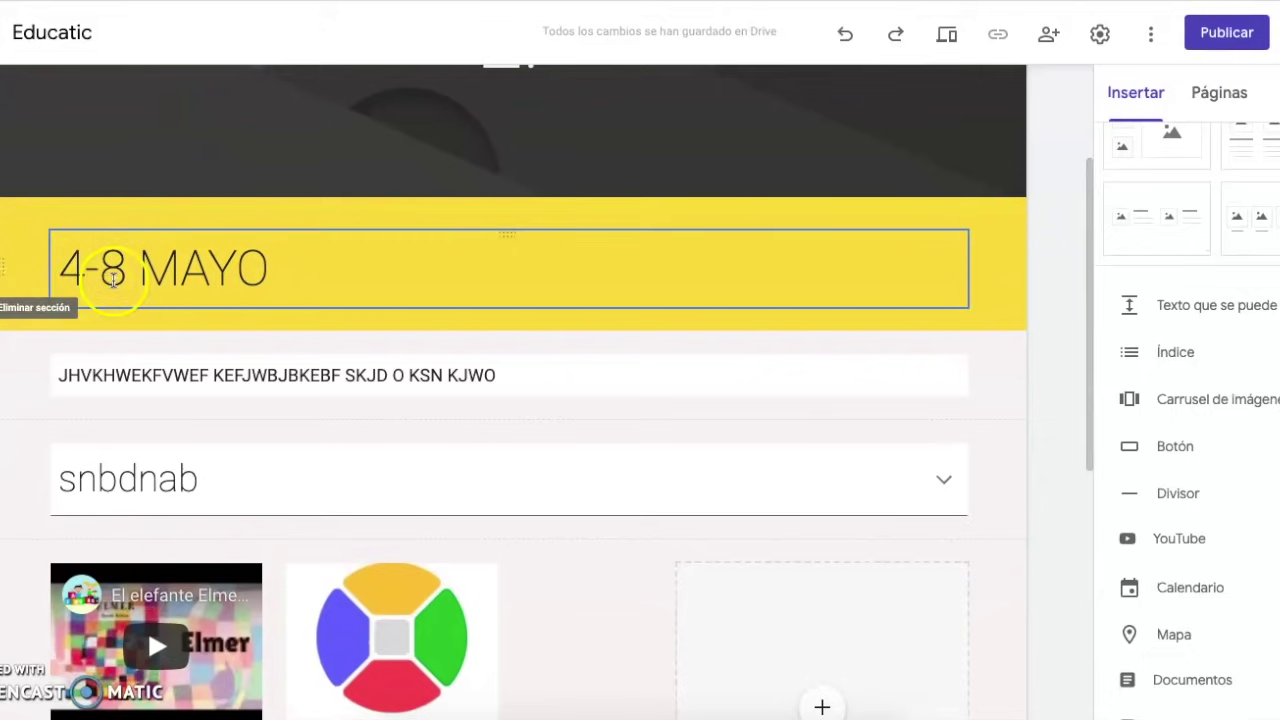
pyautogui.scroll(-5, 220, 497)
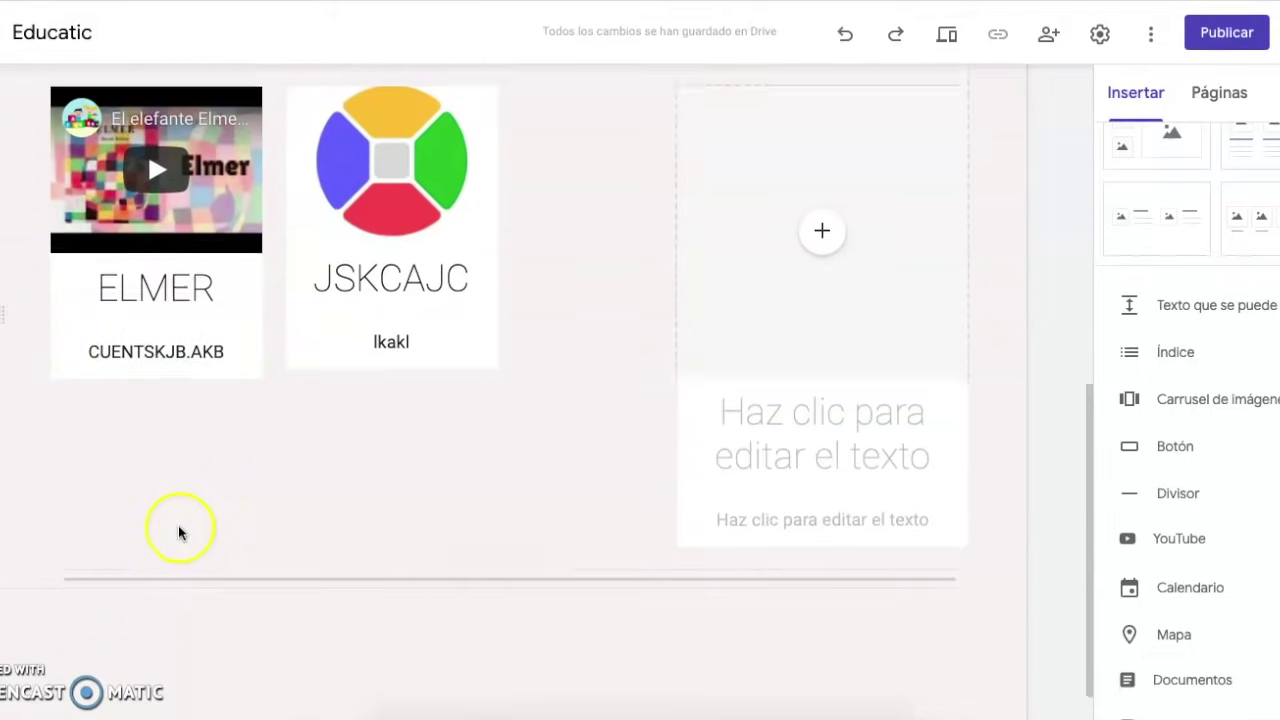
pyautogui.scroll(-1, 150, 515)
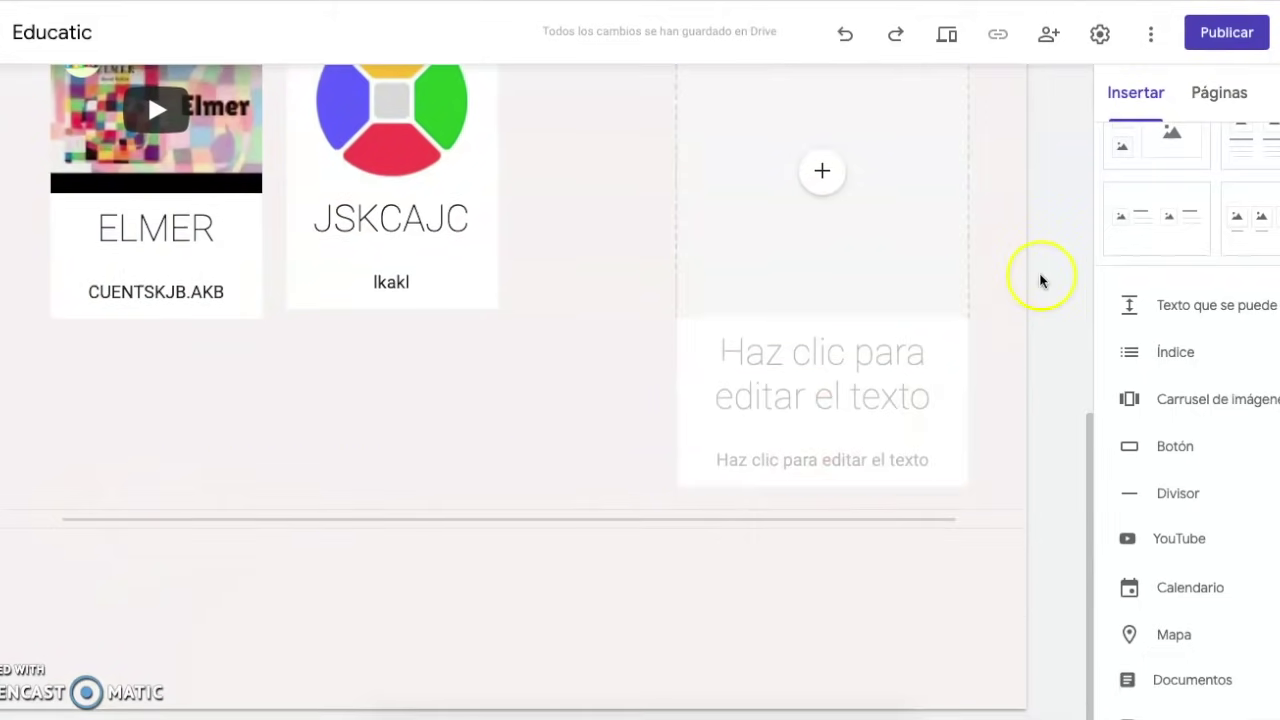
pyautogui.scroll(1, 1041, 281)
pyautogui.scroll(1, 1174, 199)
pyautogui.scroll(3, 1174, 199)
# Add a text-box section with Énfasis 2 yellow background and Título heading '11-15 MAYO'
pyautogui.click(1155, 158)
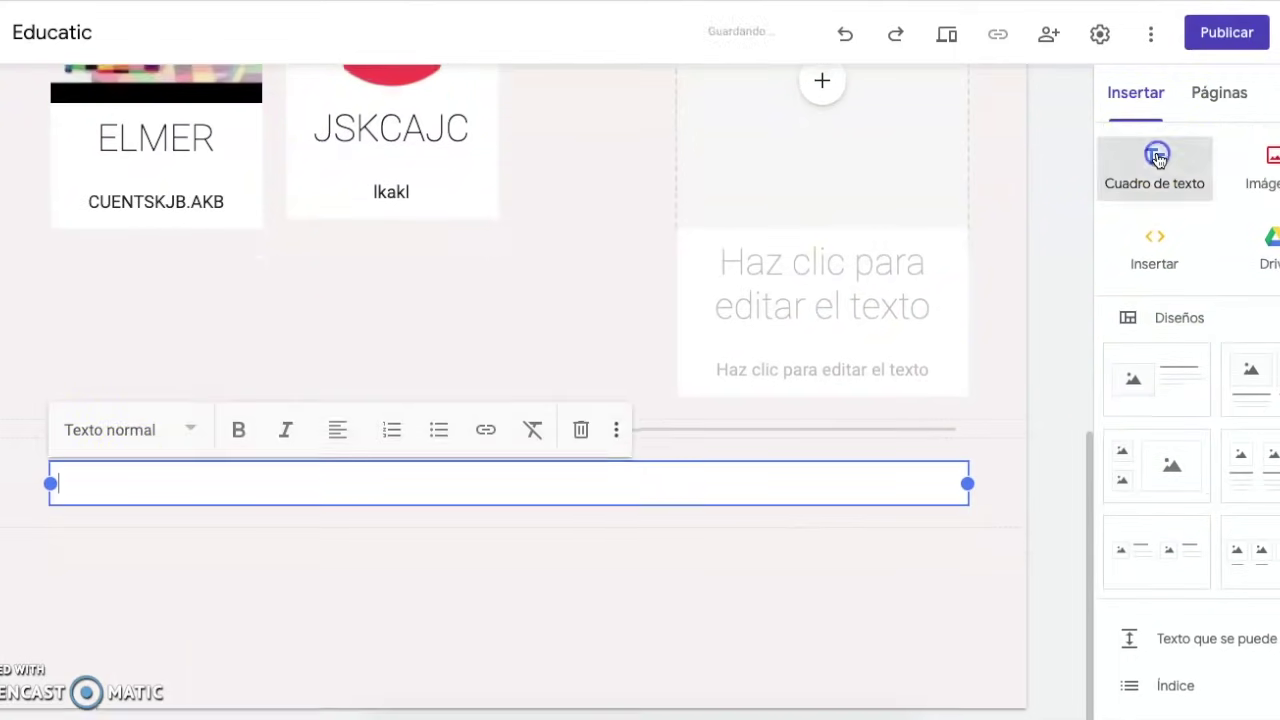
pyautogui.click(12, 480)
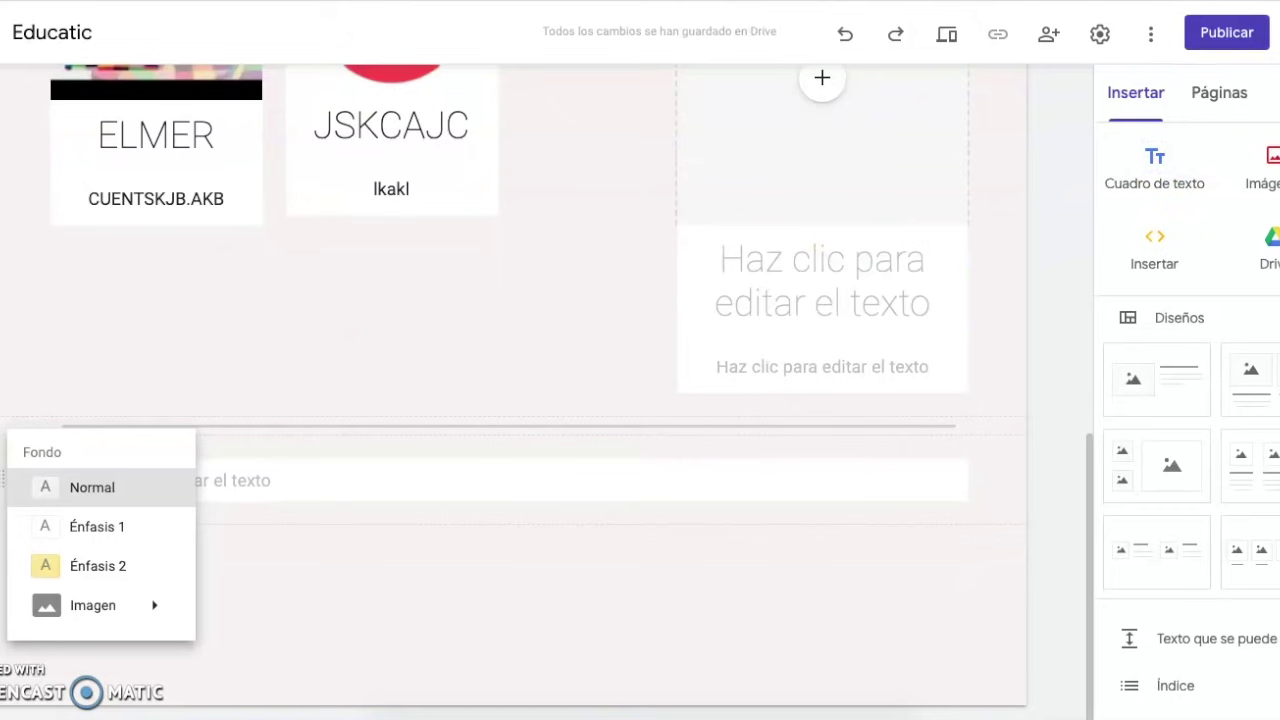
pyautogui.click(91, 578)
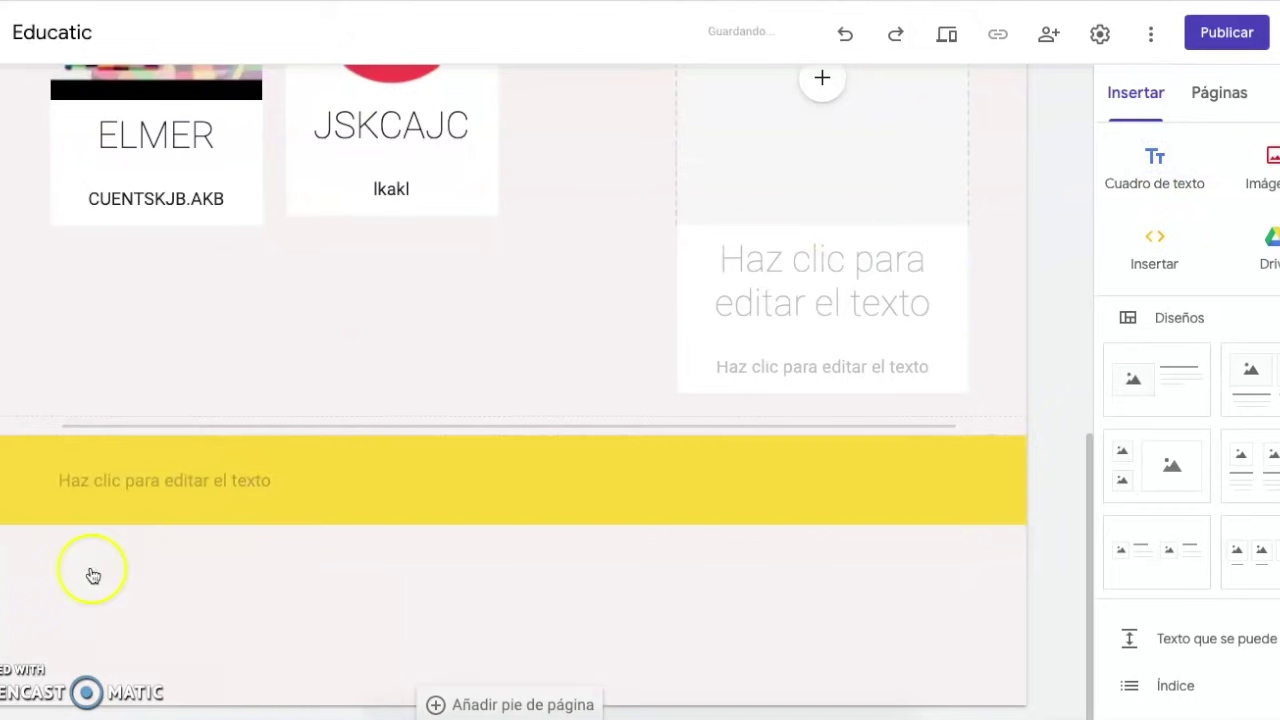
pyautogui.click(122, 476)
pyautogui.click(133, 425)
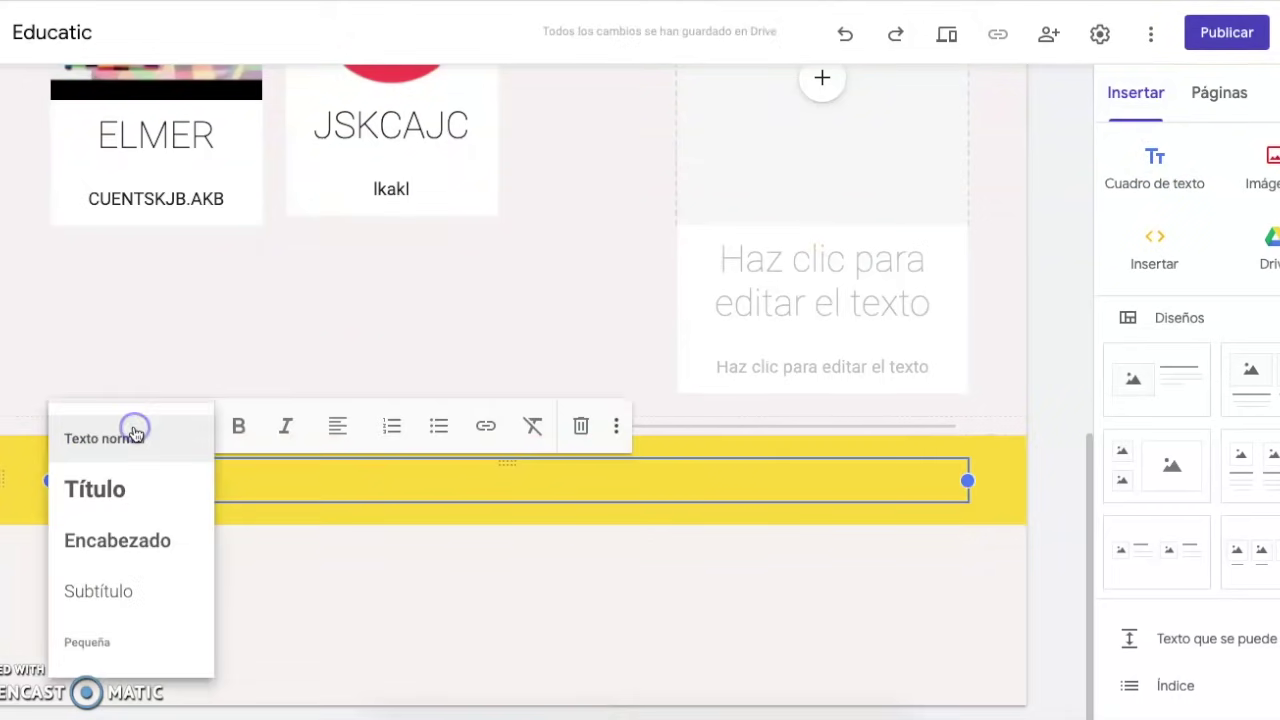
pyautogui.click(127, 491)
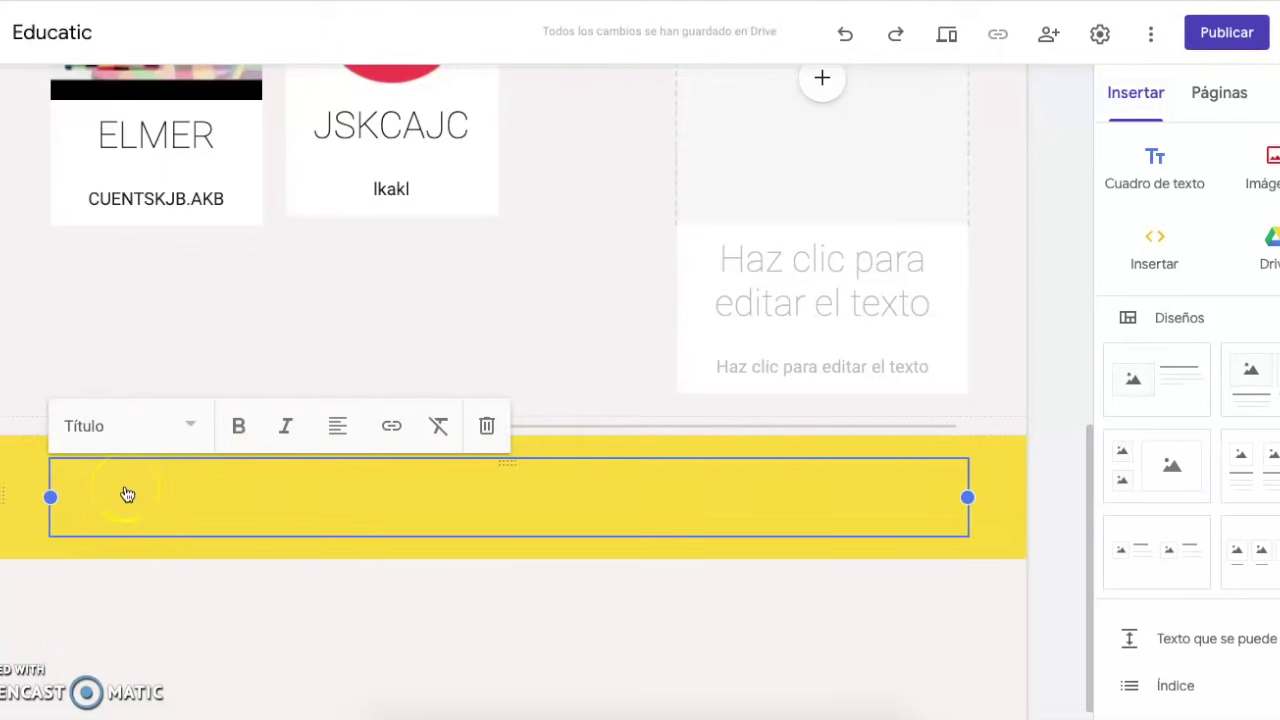
pyautogui.write('11-')
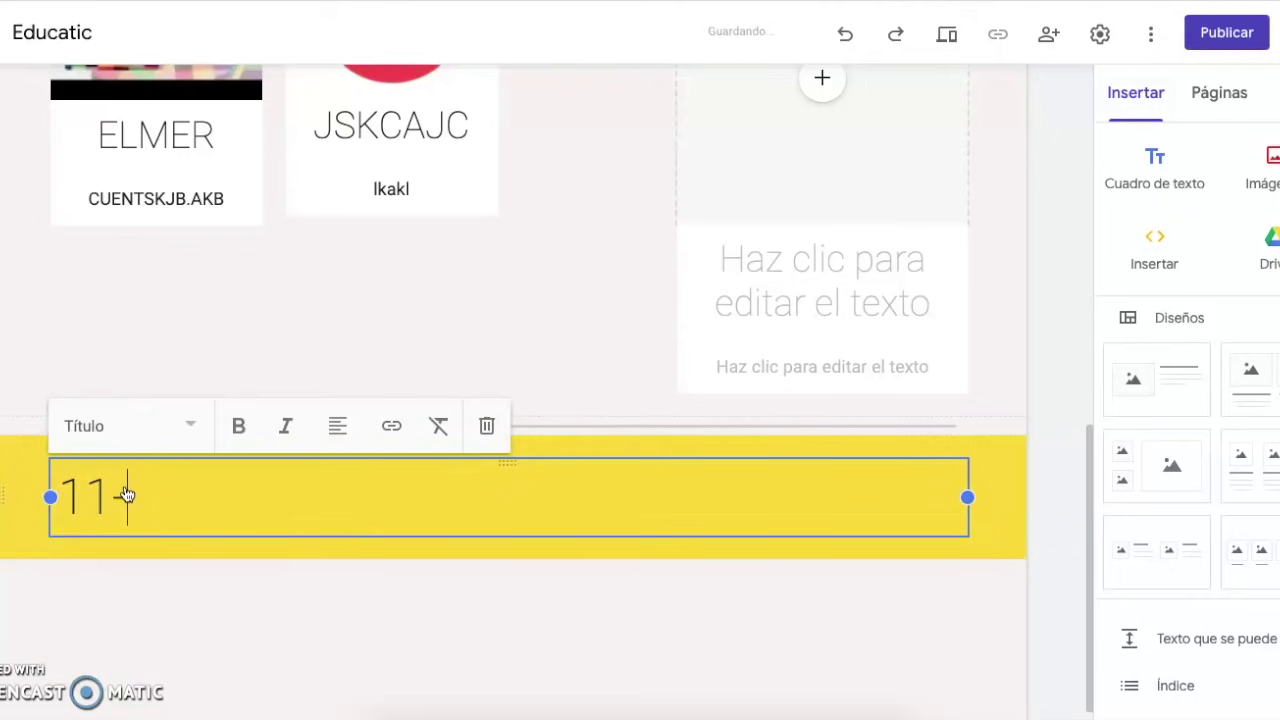
pyautogui.write('15 MAYO')
pyautogui.click(229, 609)
pyautogui.scroll(-1, 469, 554)
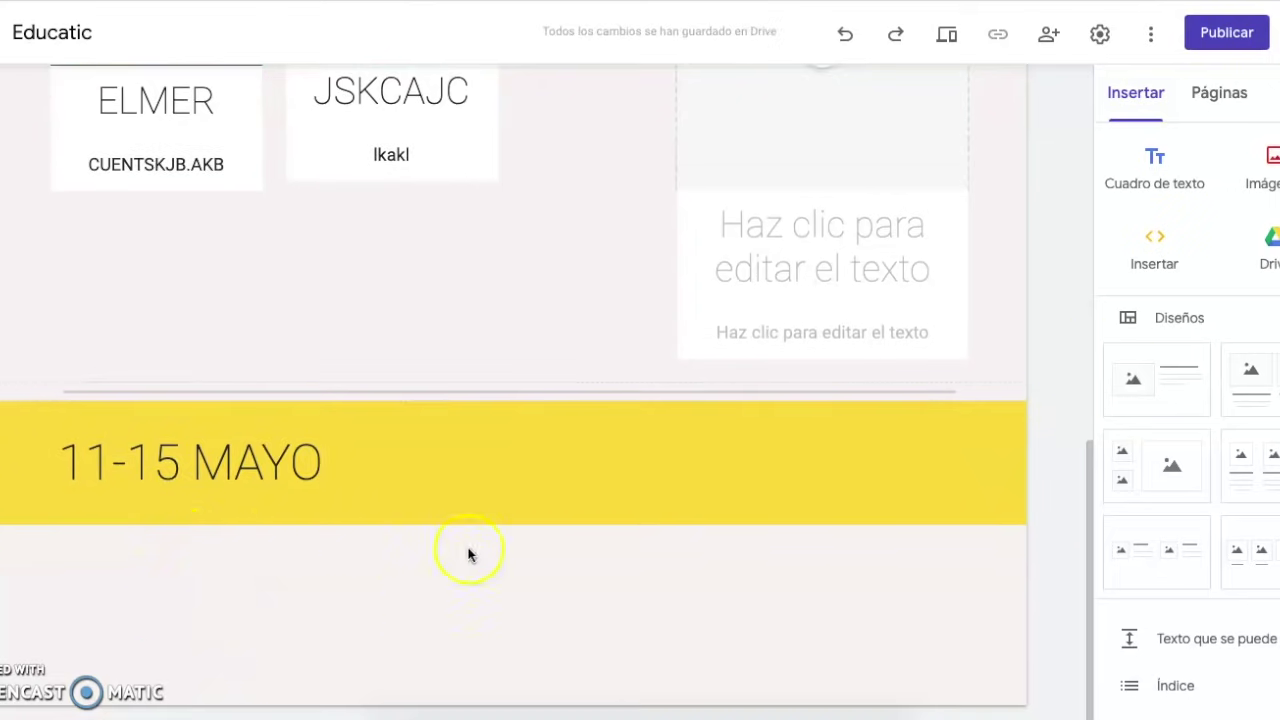
# Add a text box reading 'JBDKA.DKJ;DJASB;KJFEBWIUEBWG;JB Q;BEF;J' under the 11-15 MAYO heading
pyautogui.click(1153, 160)
pyautogui.write('JBDKA.DKJ;DJASB;KJFEBWIUEBWG;JB Q;BEF;J')
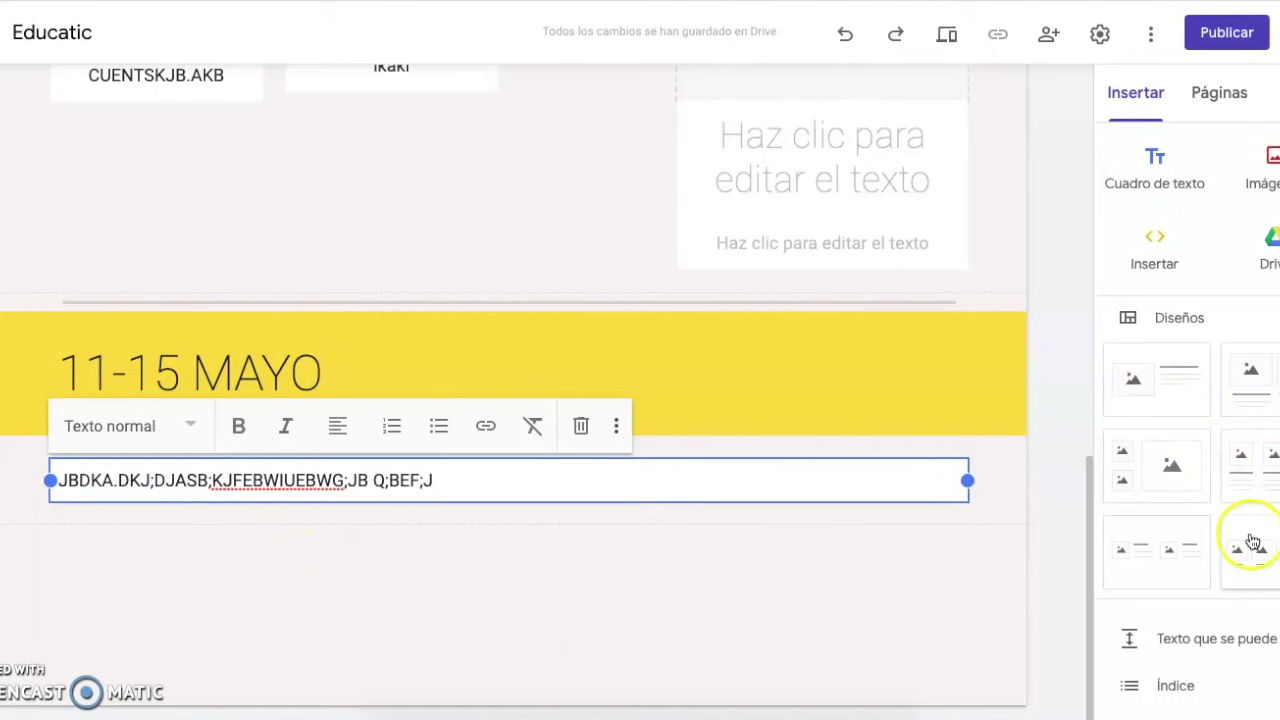
pyautogui.scroll(-10, 1268, 540)
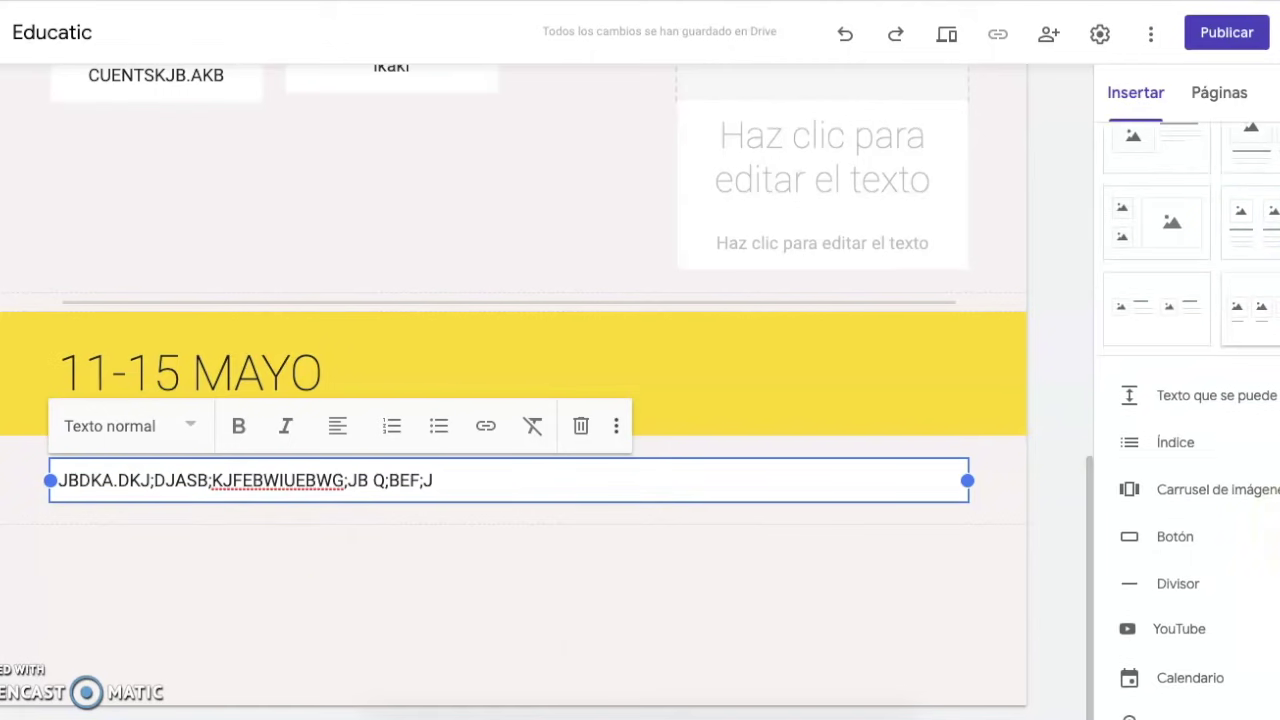
pyautogui.scroll(-1, 1268, 533)
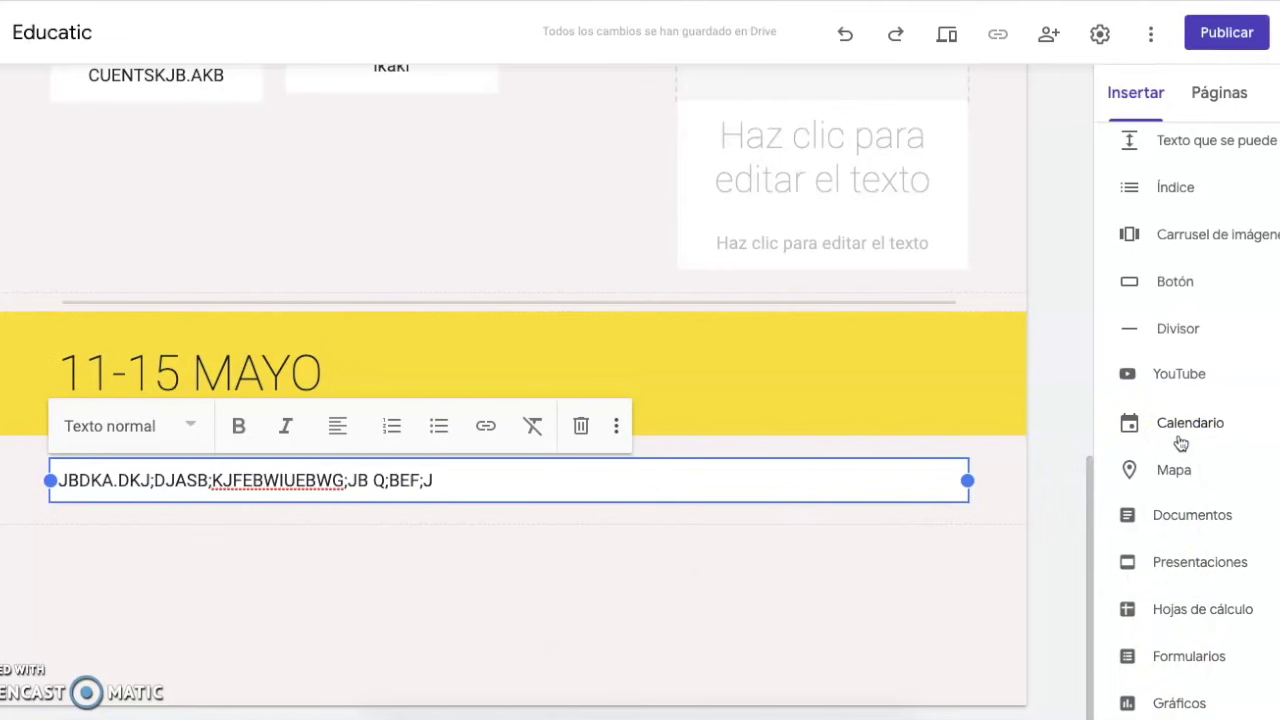
pyautogui.scroll(5, 1180, 443)
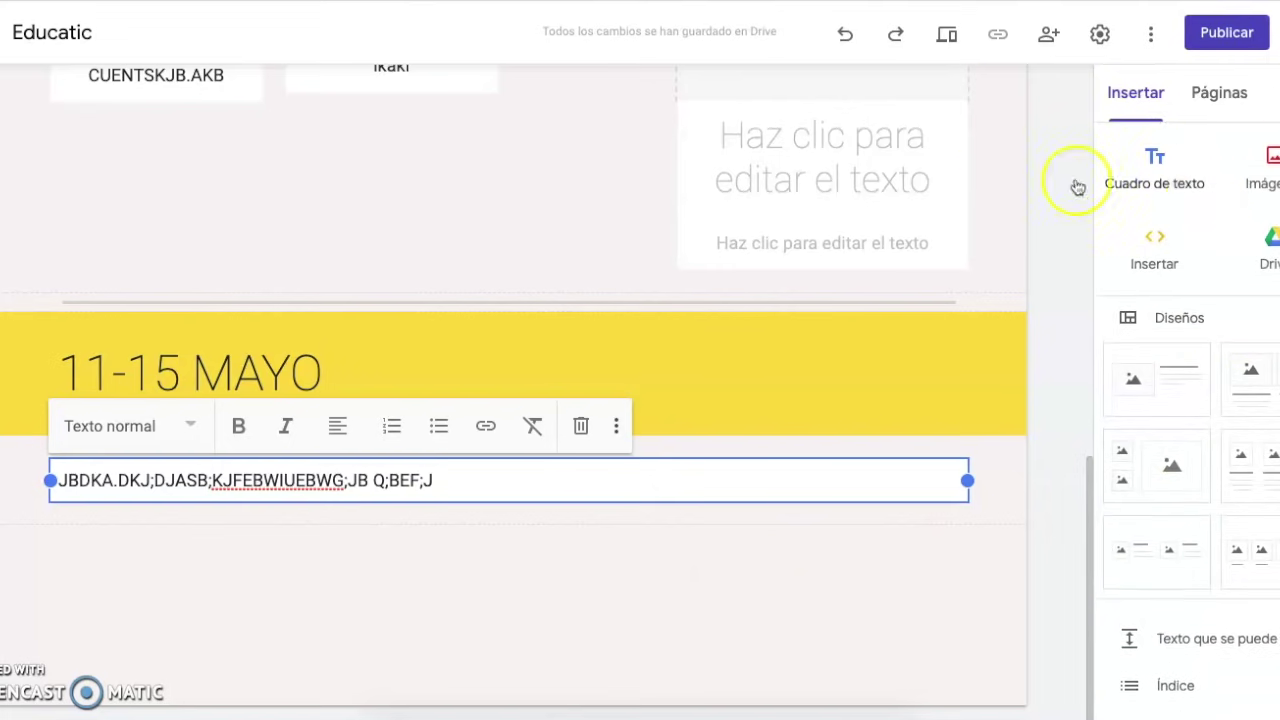
pyautogui.scroll(10, 999, 141)
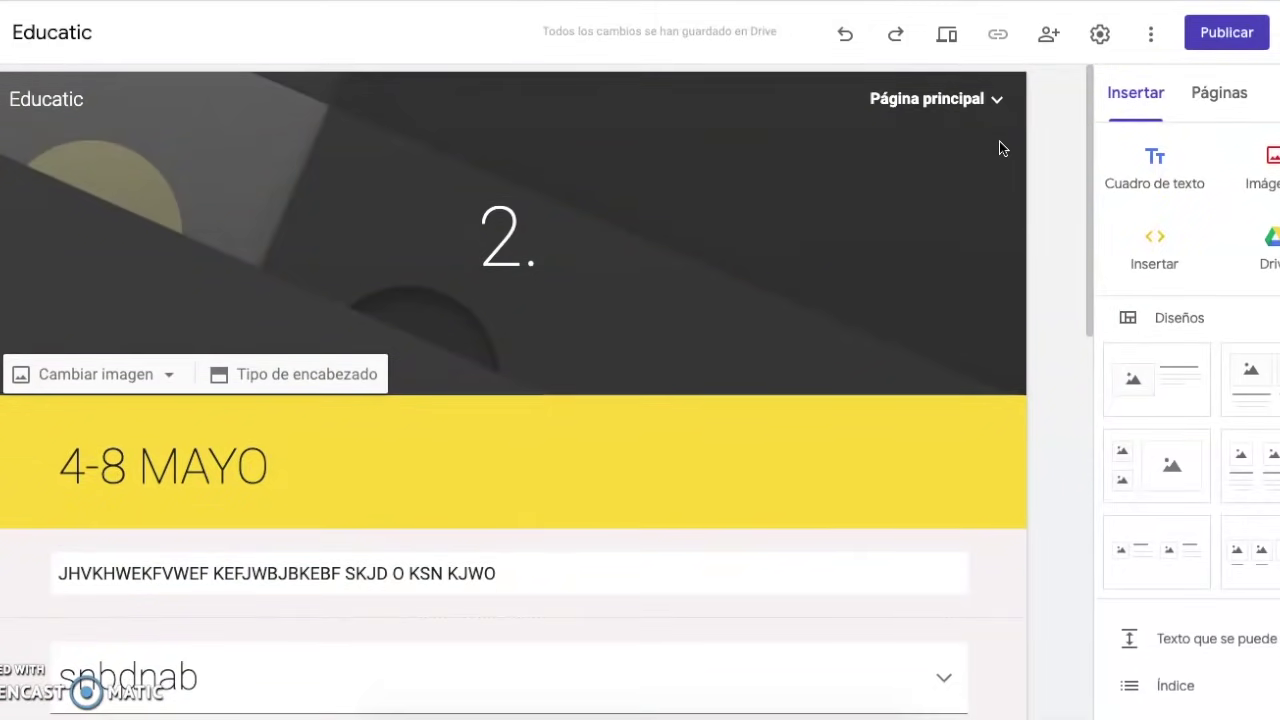
pyautogui.click(935, 99)
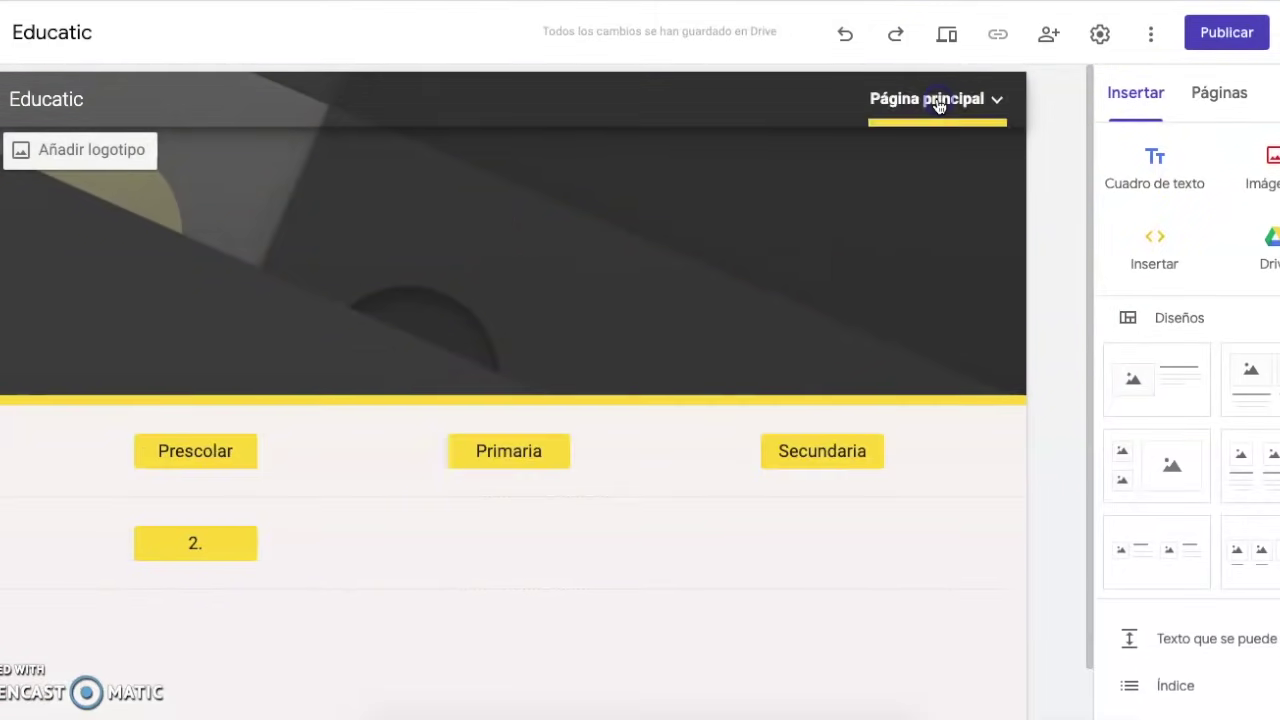
pyautogui.click(667, 659)
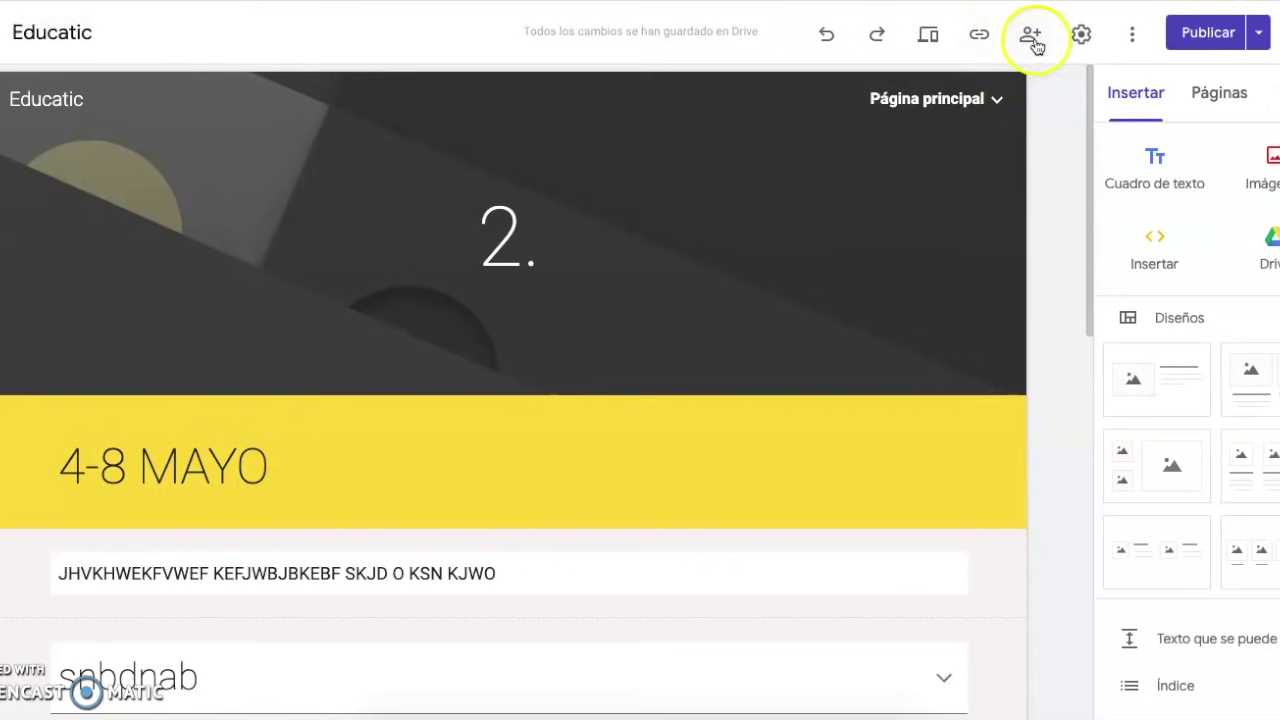
# Expand the sharing dialog's link settings: draft restricted, published site public to viewers
pyautogui.click(1034, 46)
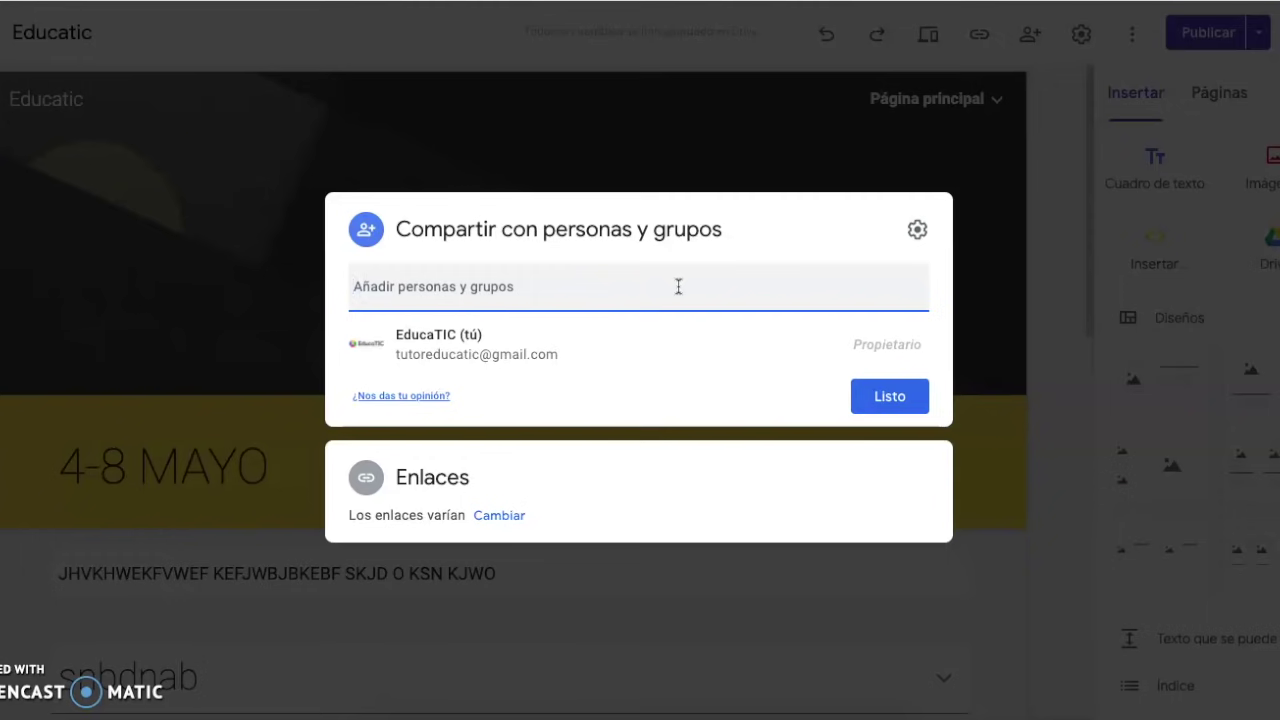
pyautogui.click(575, 297)
pyautogui.click(519, 516)
pyautogui.click(512, 518)
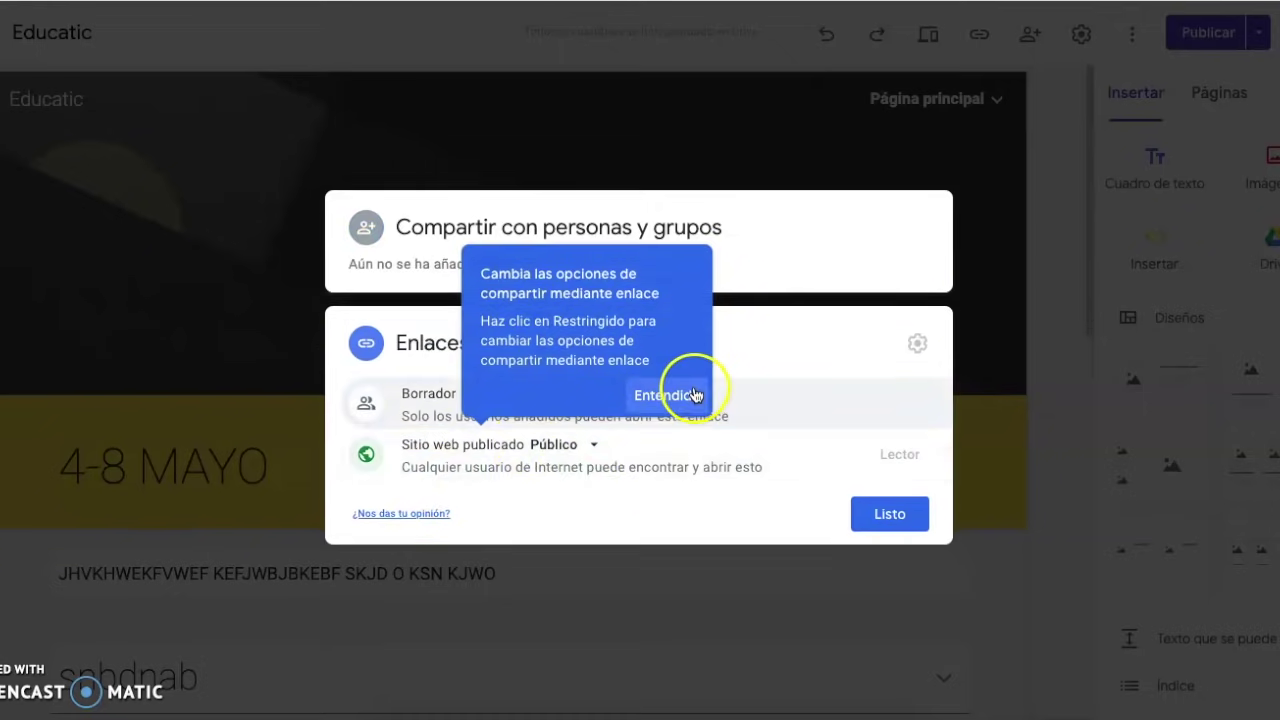
pyautogui.click(688, 394)
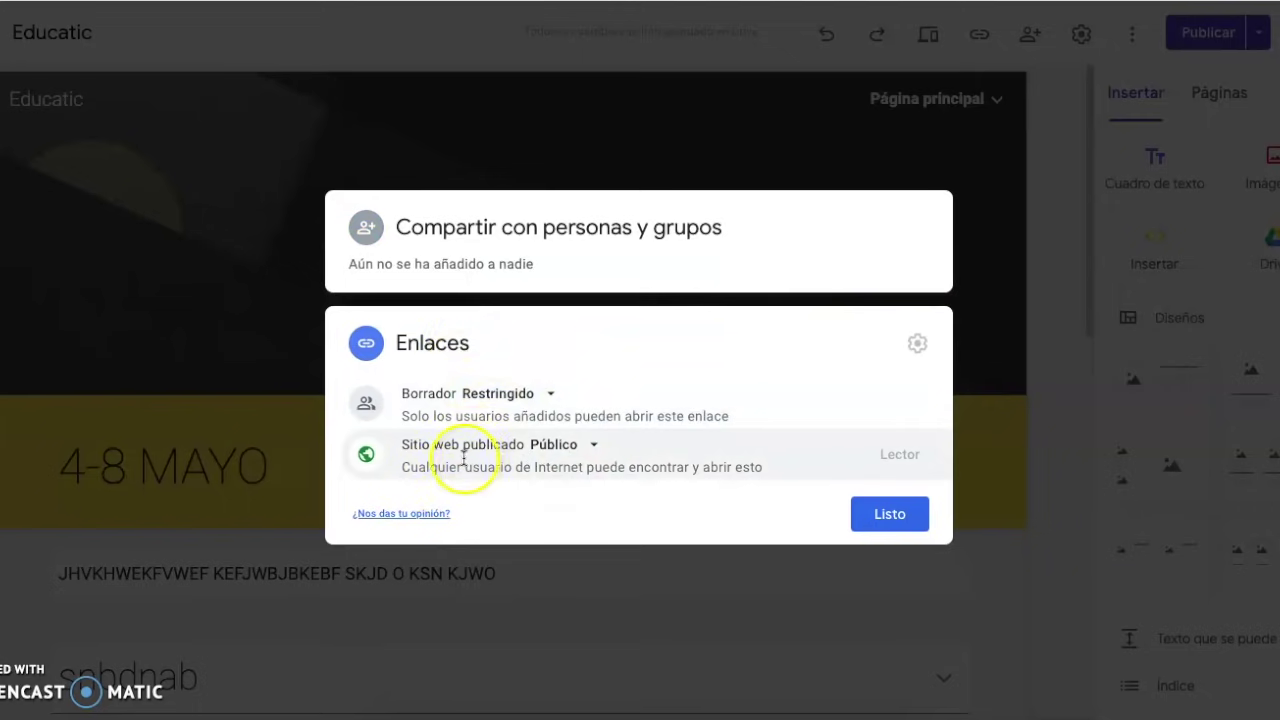
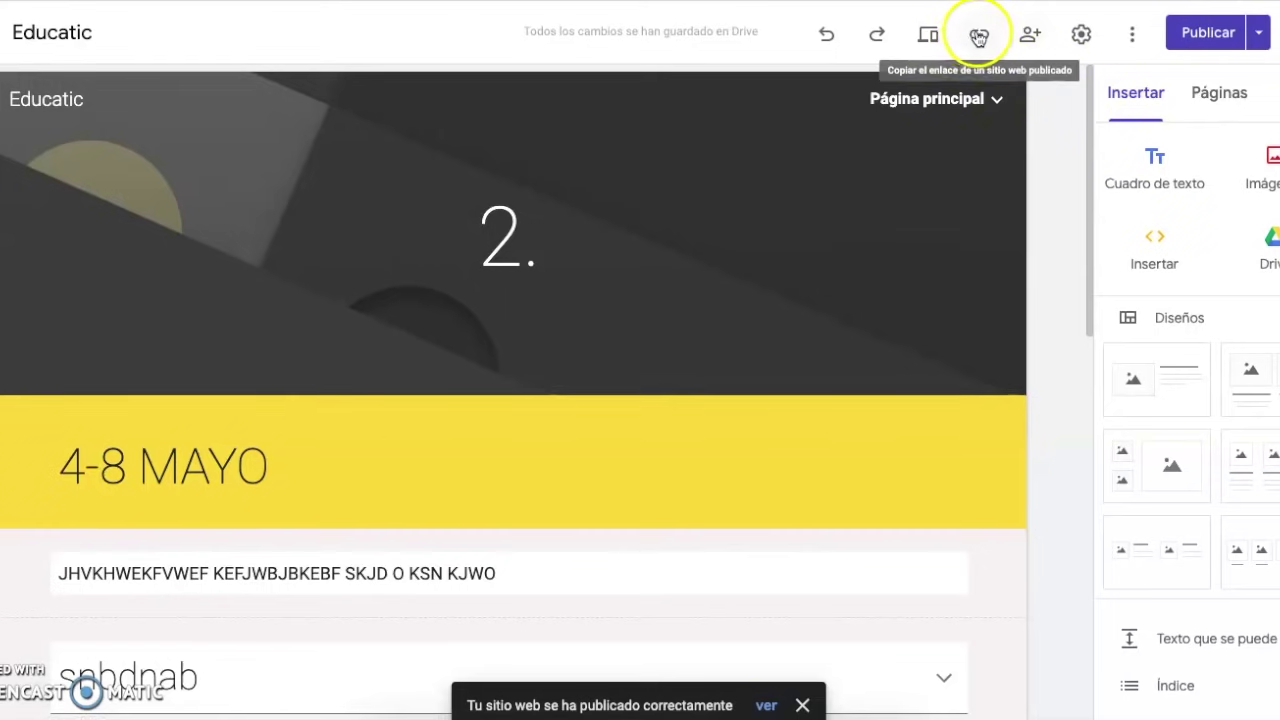
pyautogui.click(975, 38)
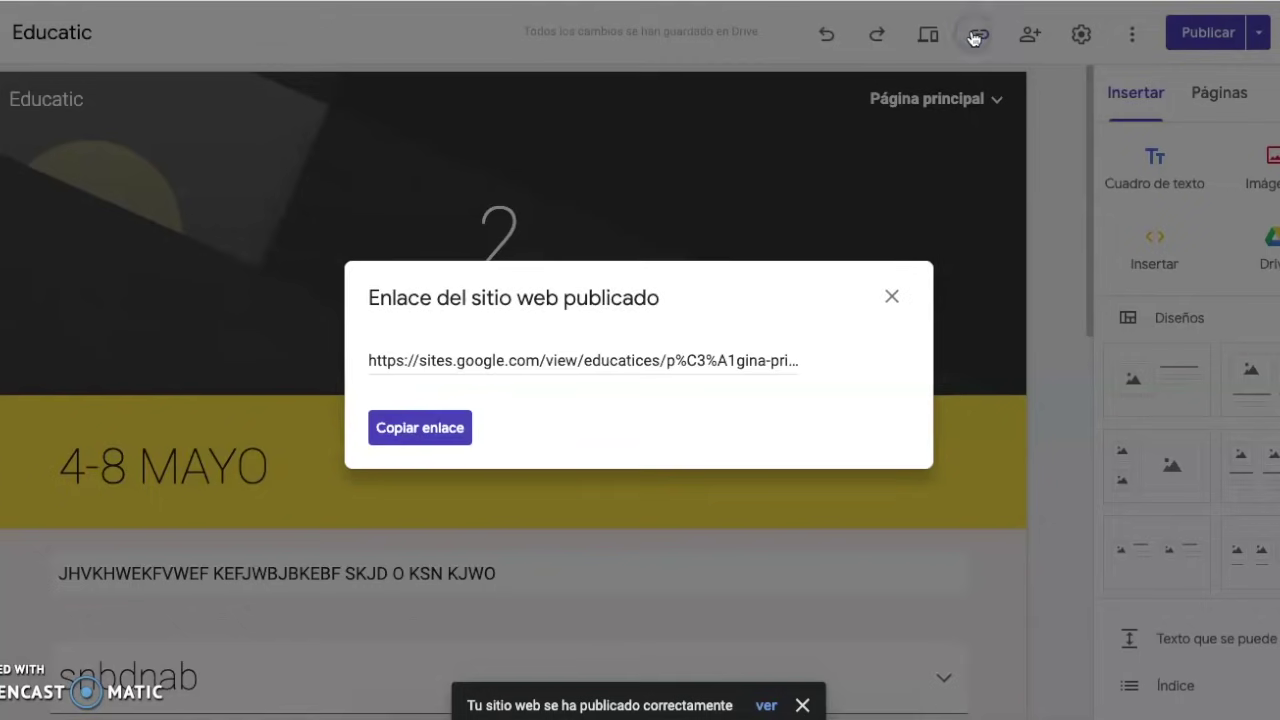
pyautogui.click(462, 362)
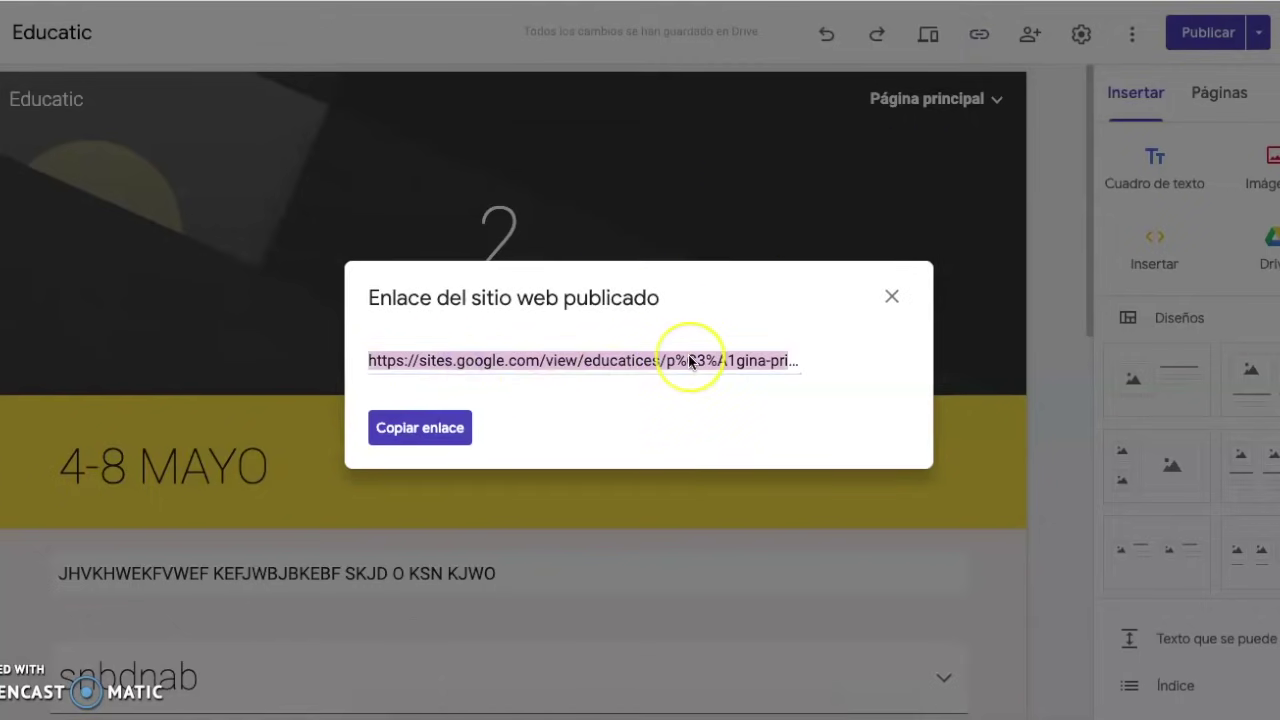
pyautogui.click(413, 428)
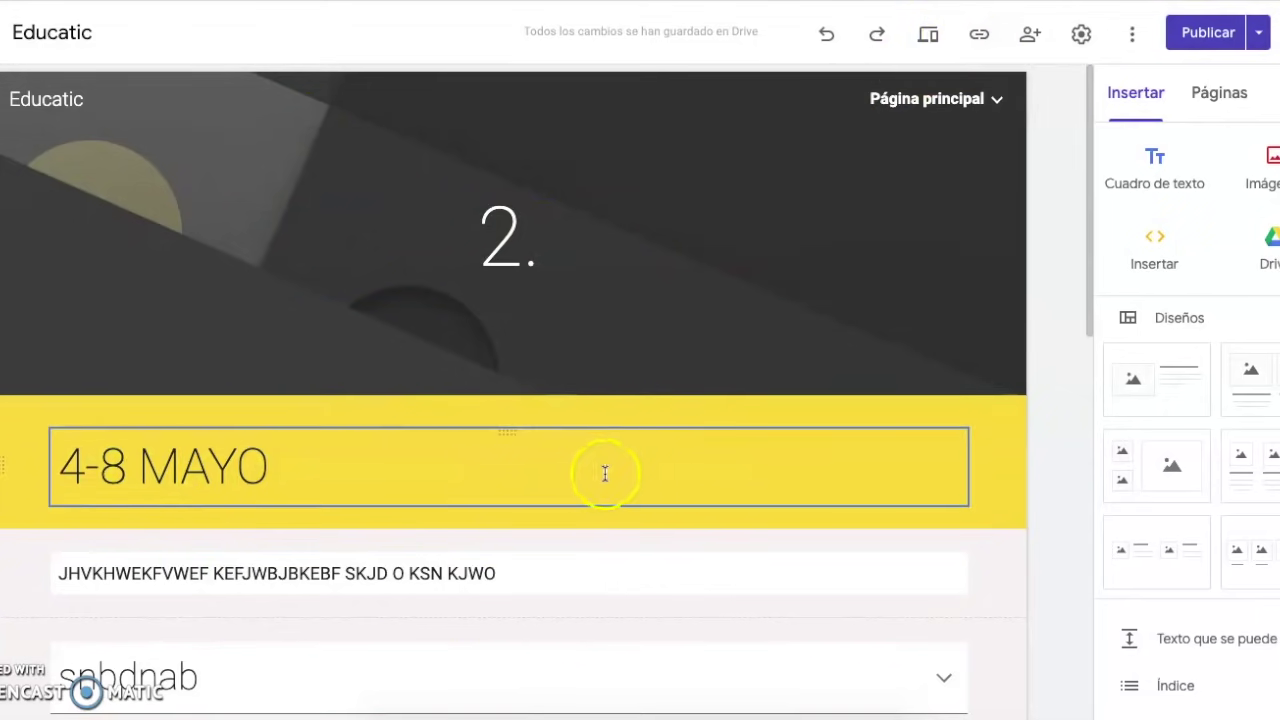
pyautogui.click(979, 34)
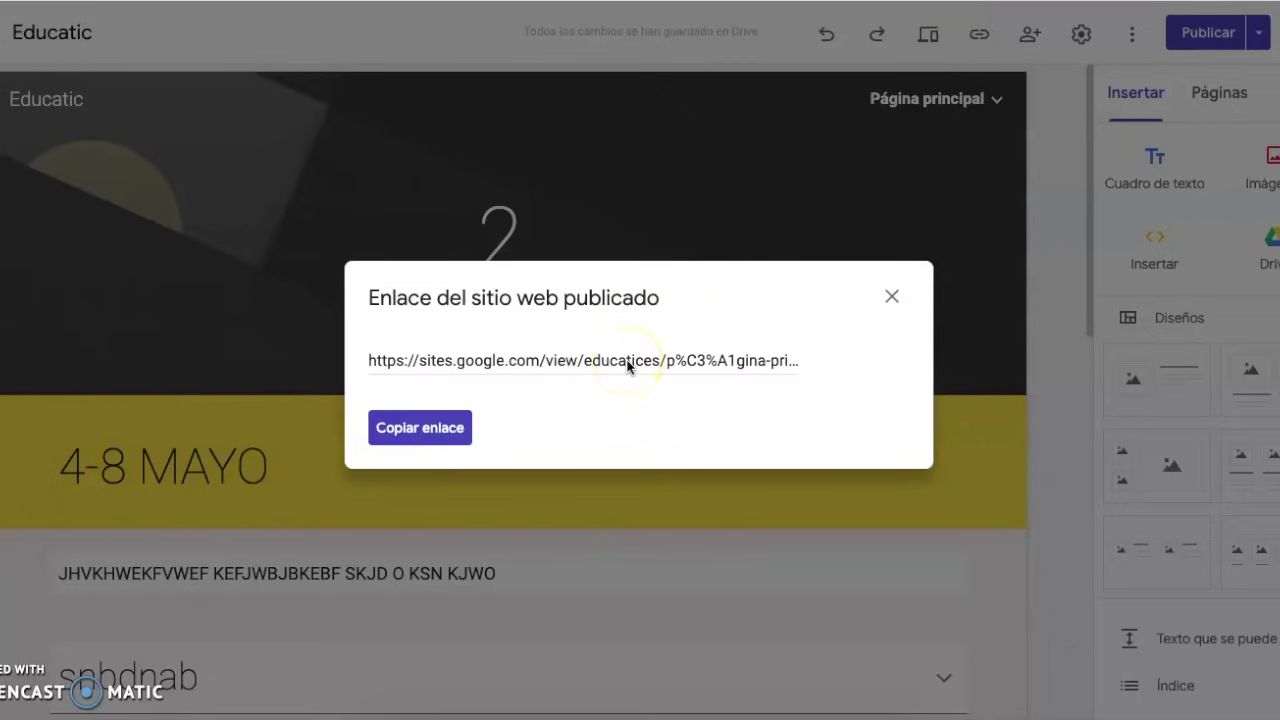
pyautogui.click(518, 363)
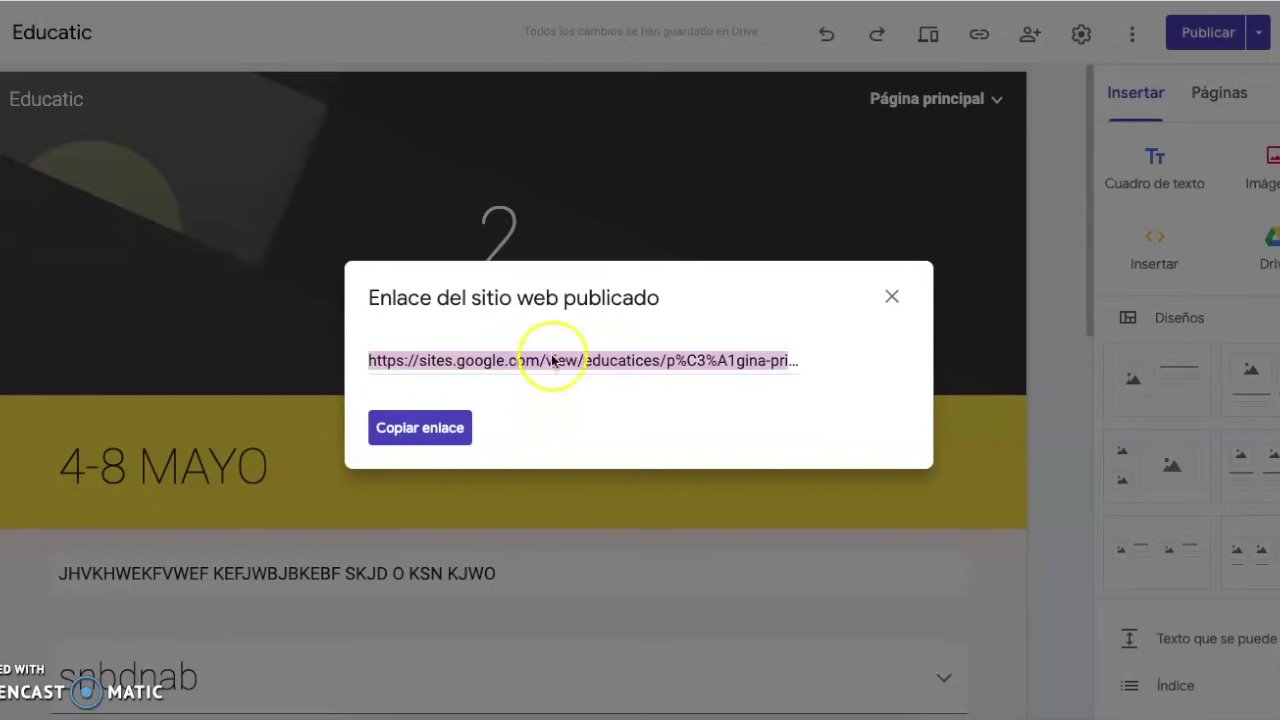
pyautogui.click(892, 300)
pyautogui.moveTo(966, 96)
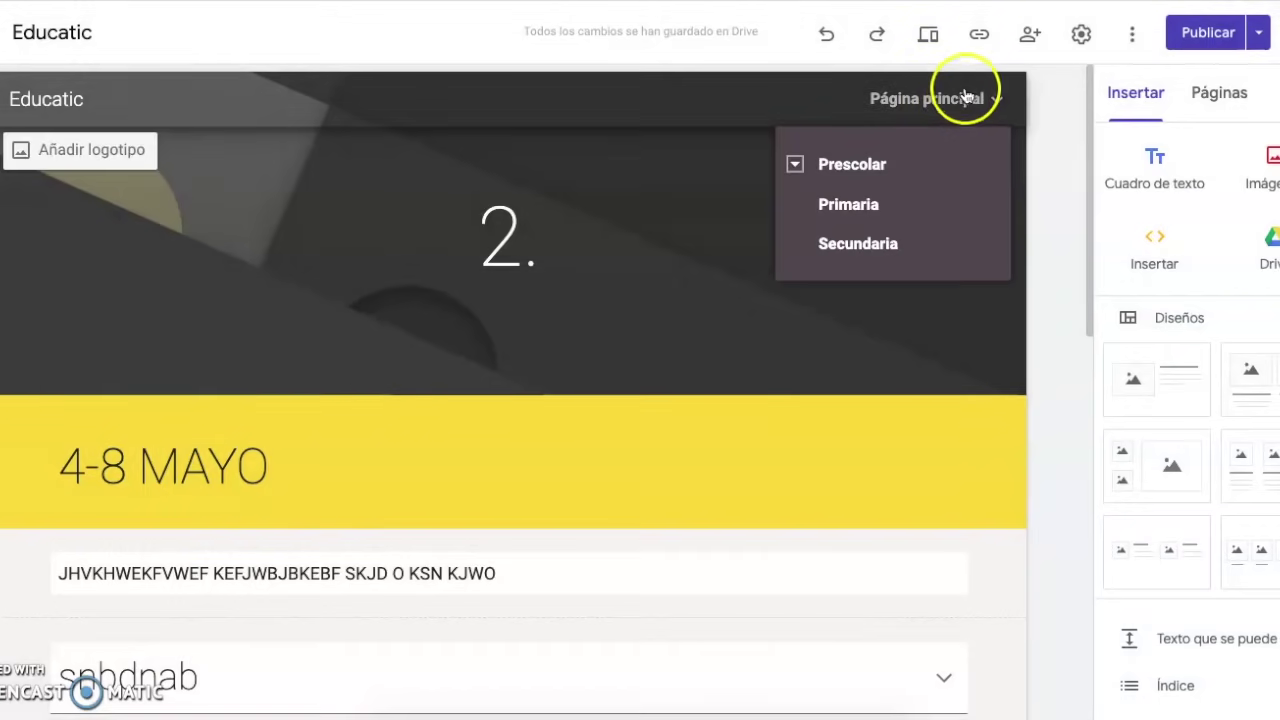
# From the site's home page, copy the published site link to the clipboard
pyautogui.click(946, 104)
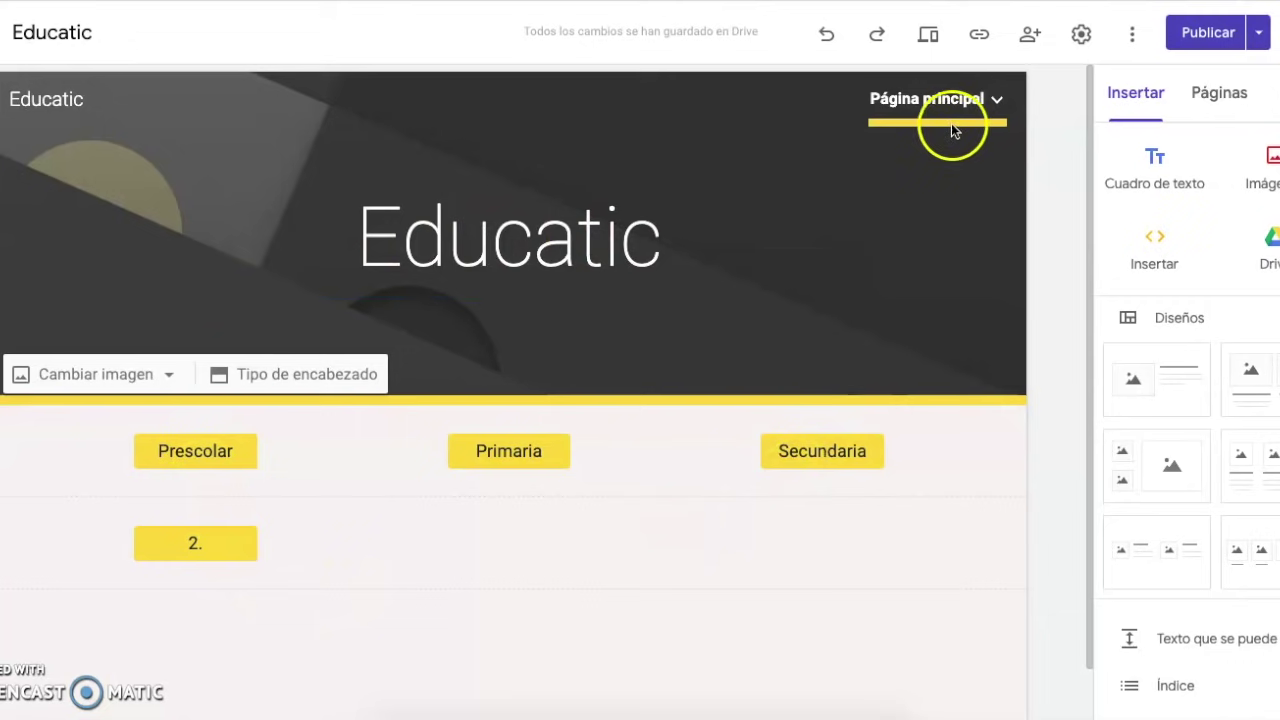
pyautogui.click(983, 37)
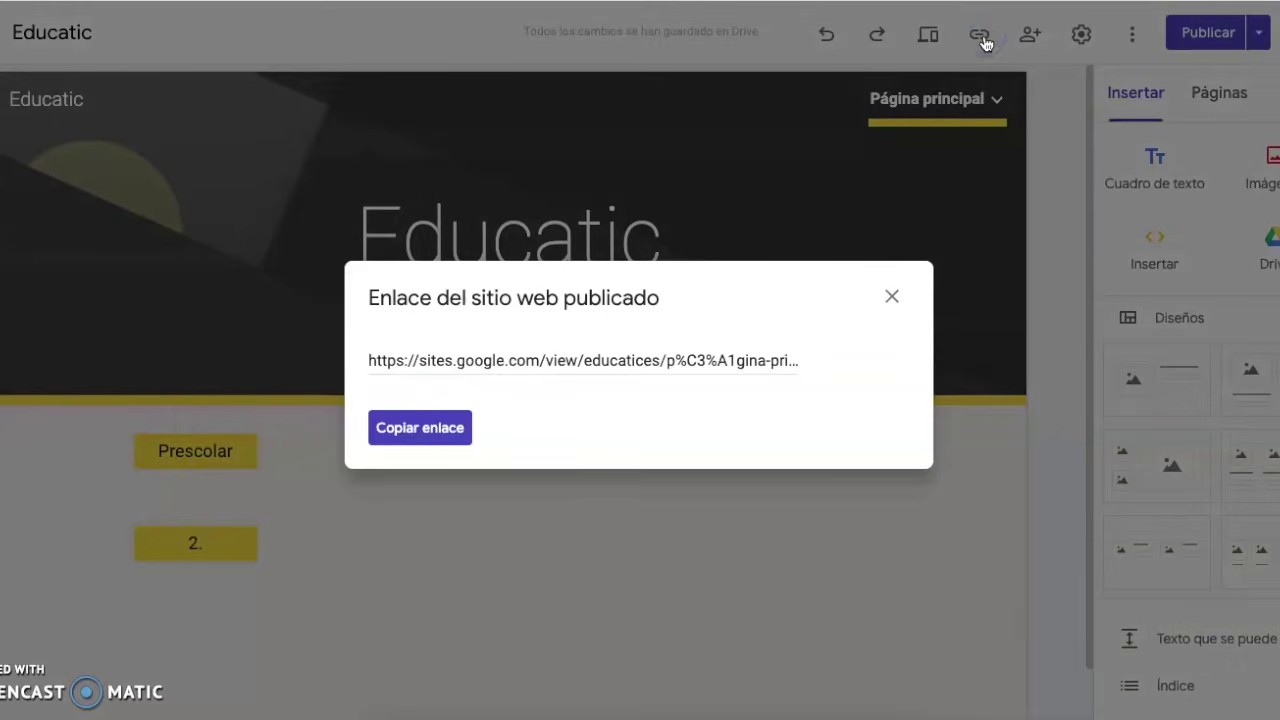
pyautogui.click(448, 430)
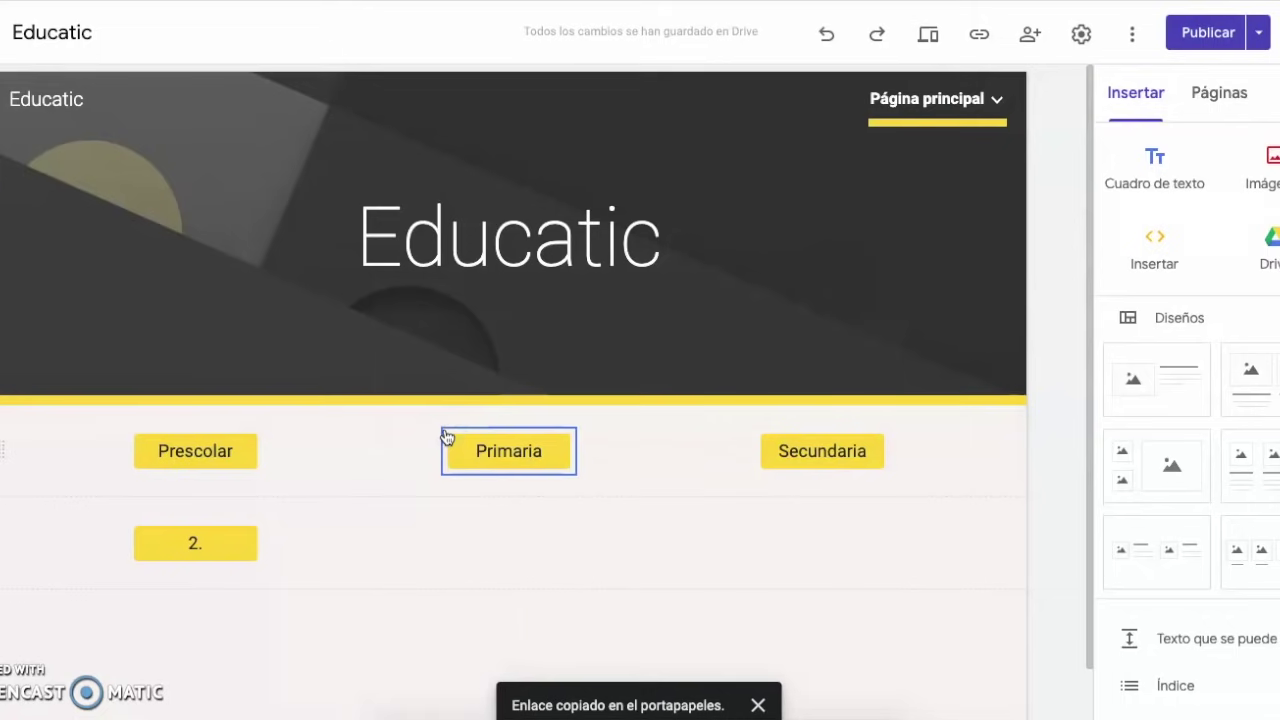
pyautogui.click(380, 460)
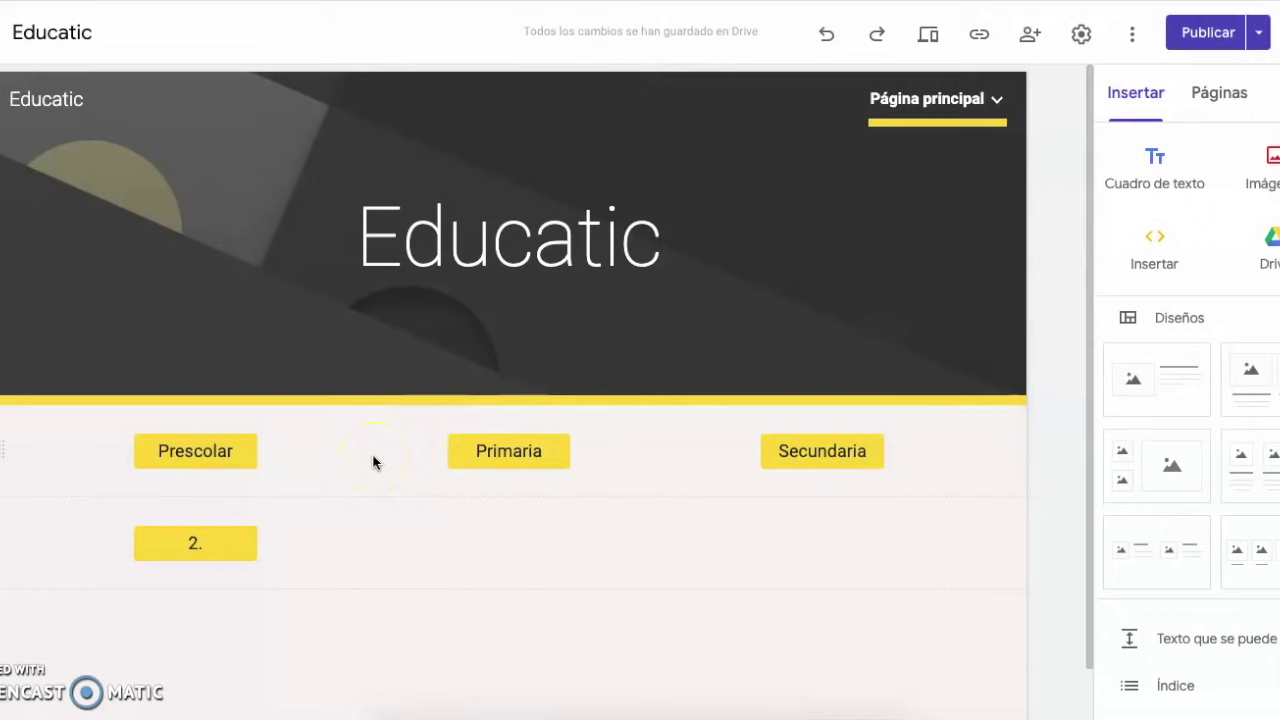
# Navigate through Página principal > Prescolar to the 2. page
pyautogui.click(889, 185)
pyautogui.click(930, 113)
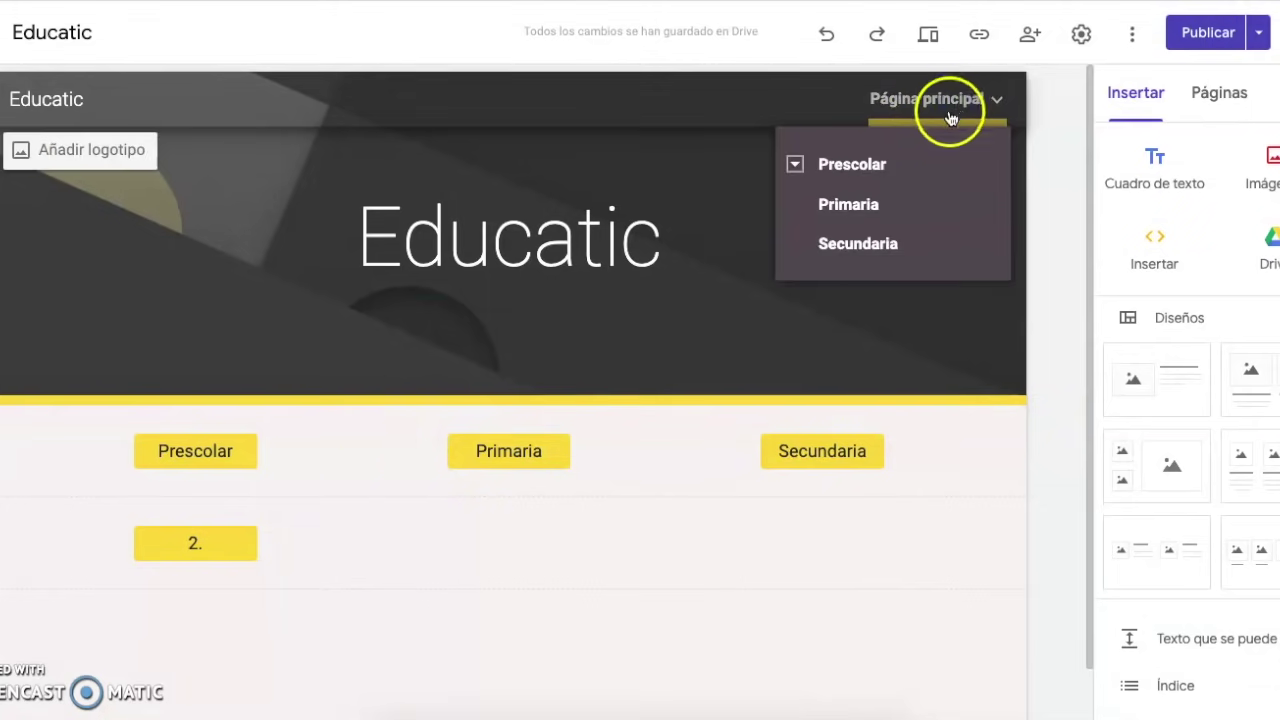
pyautogui.click(797, 164)
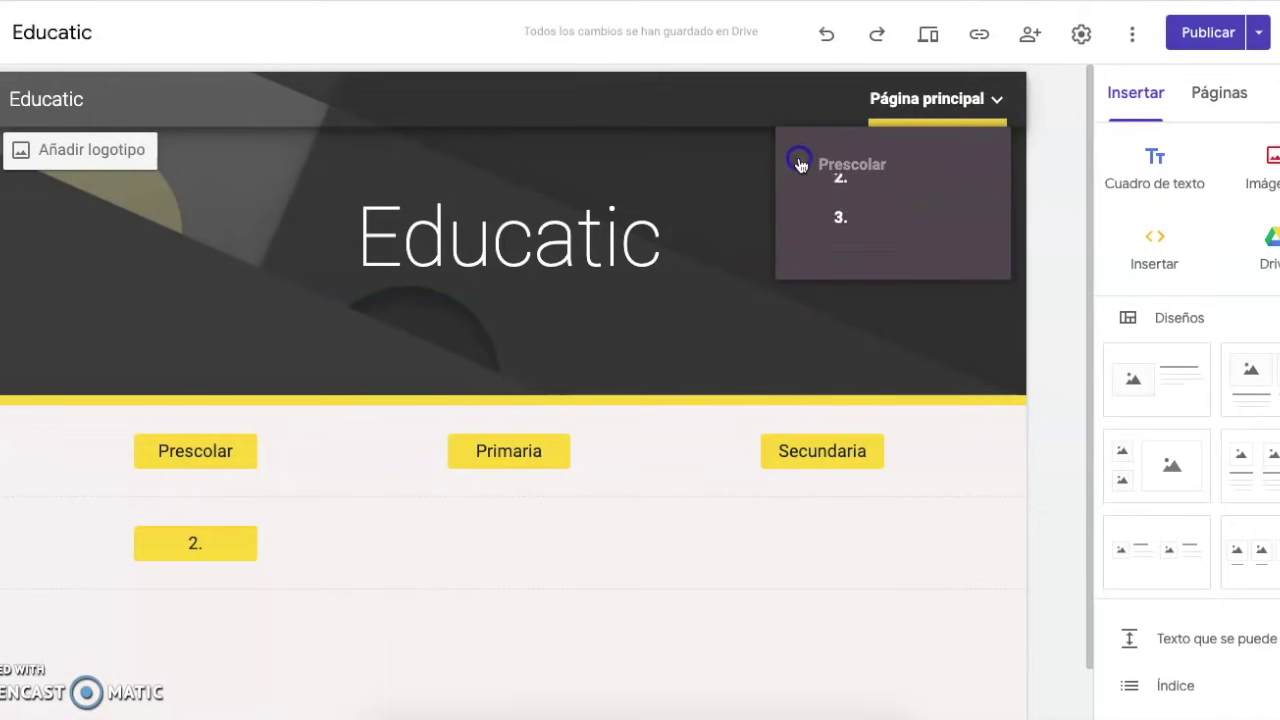
pyautogui.click(841, 204)
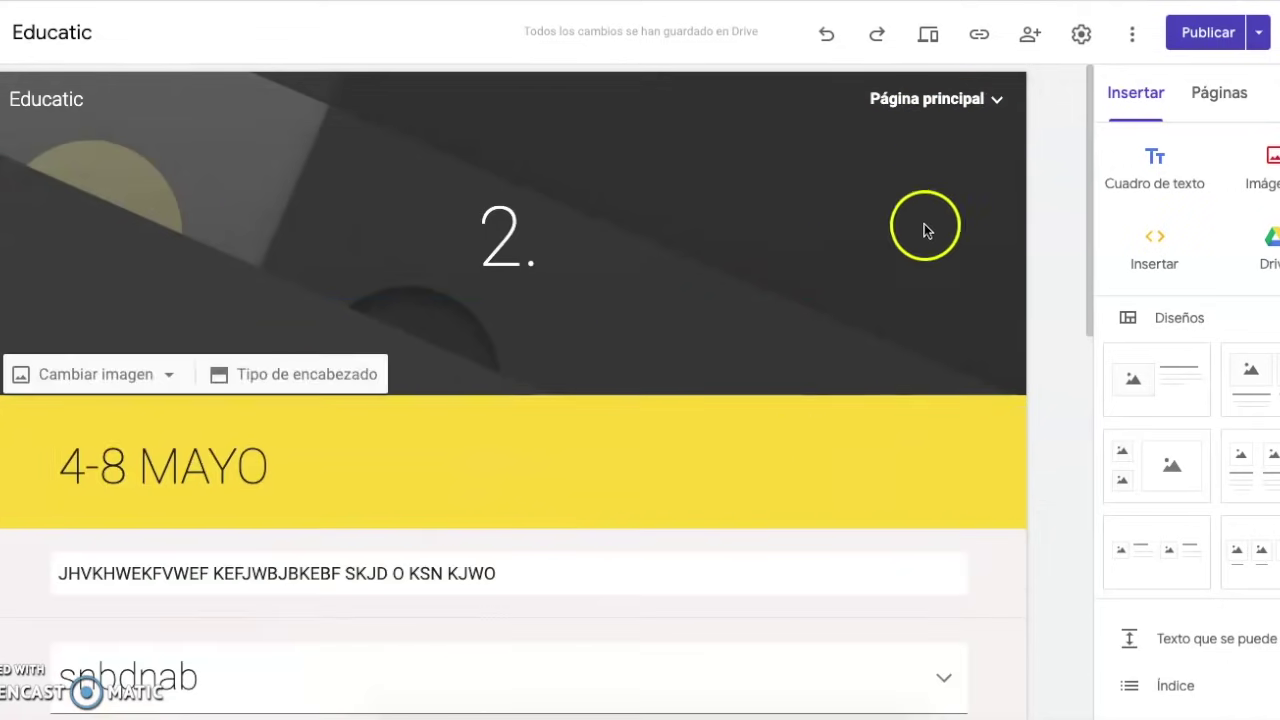
# Copy the published link of the 2. page with Copiar enlace
pyautogui.moveTo(958, 117)
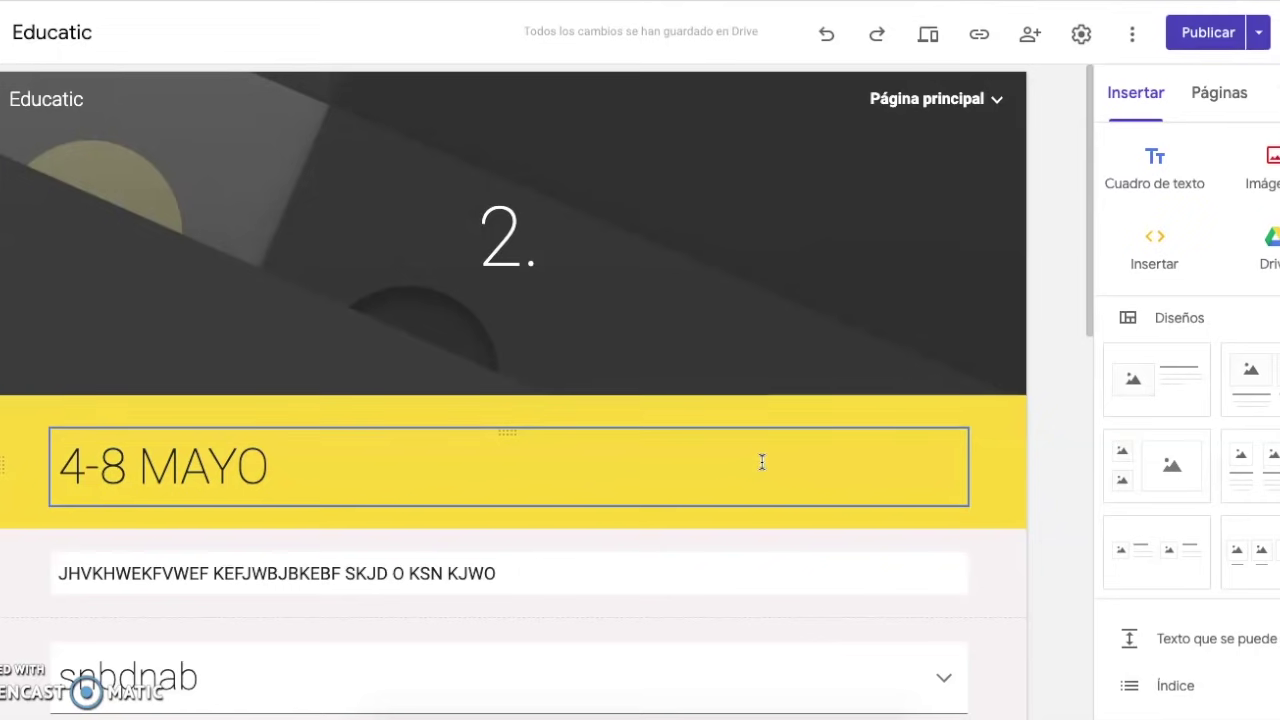
pyautogui.click(993, 97)
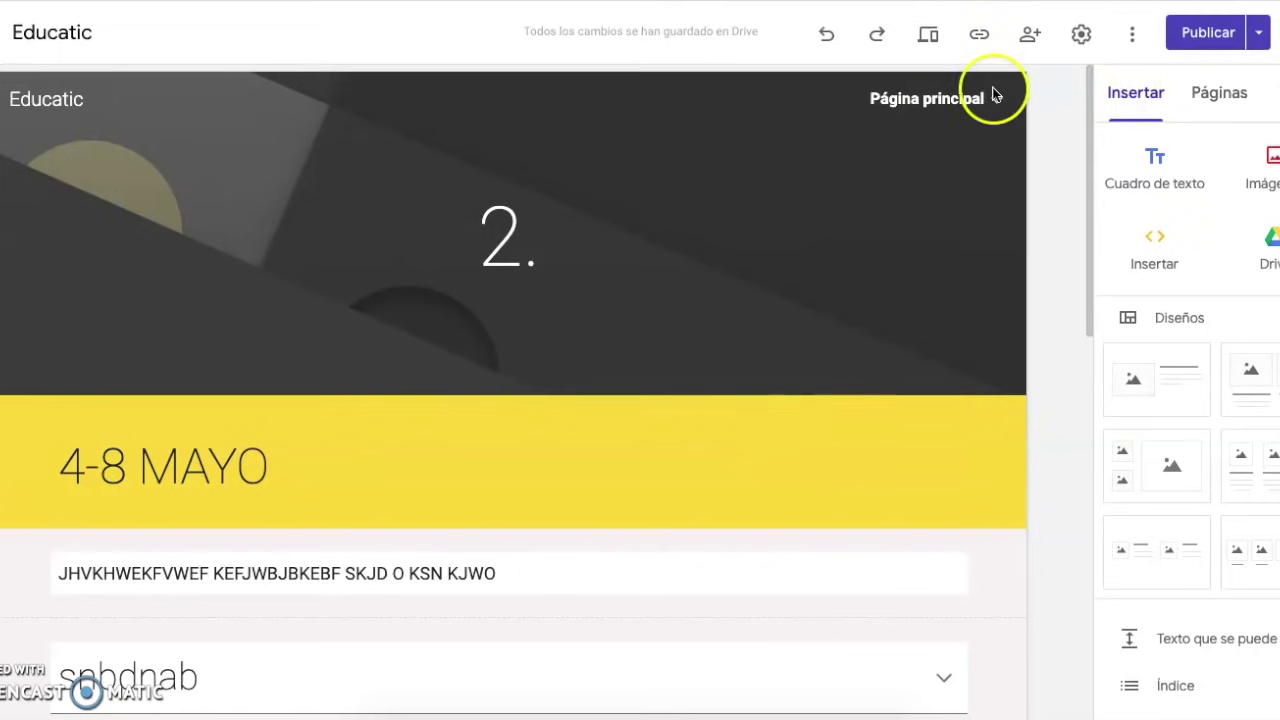
pyautogui.click(895, 166)
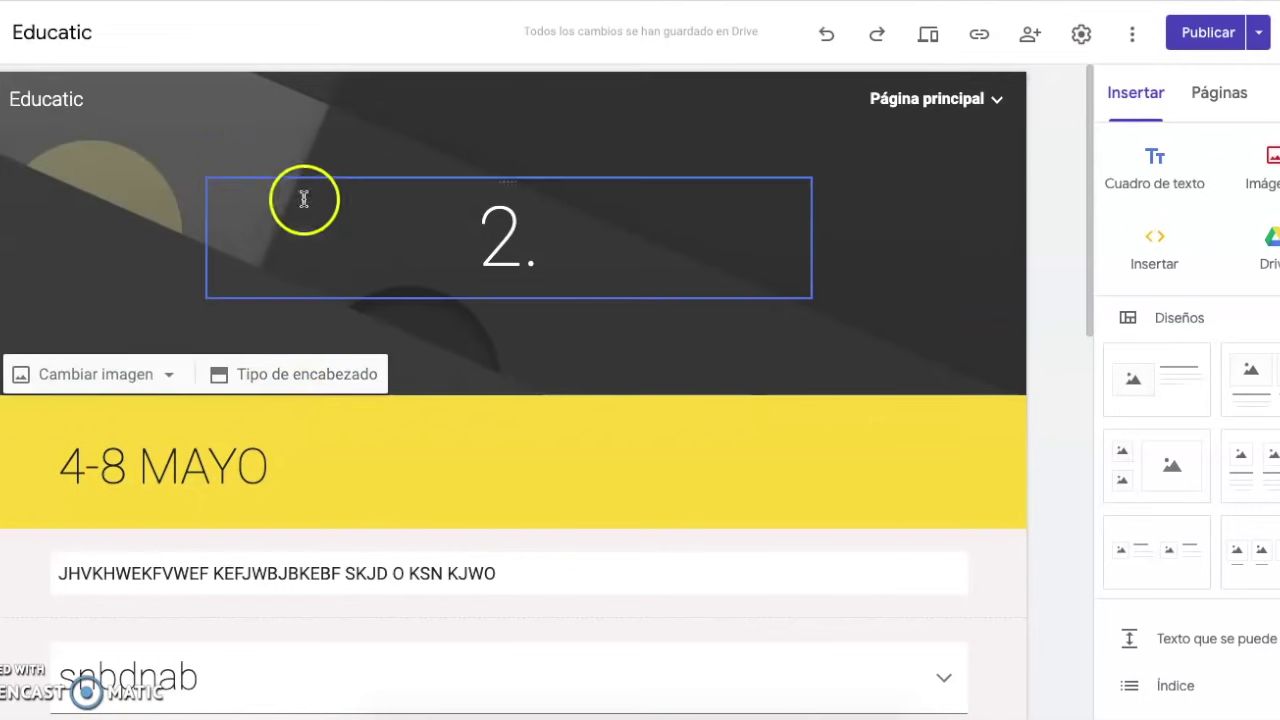
pyautogui.click(990, 40)
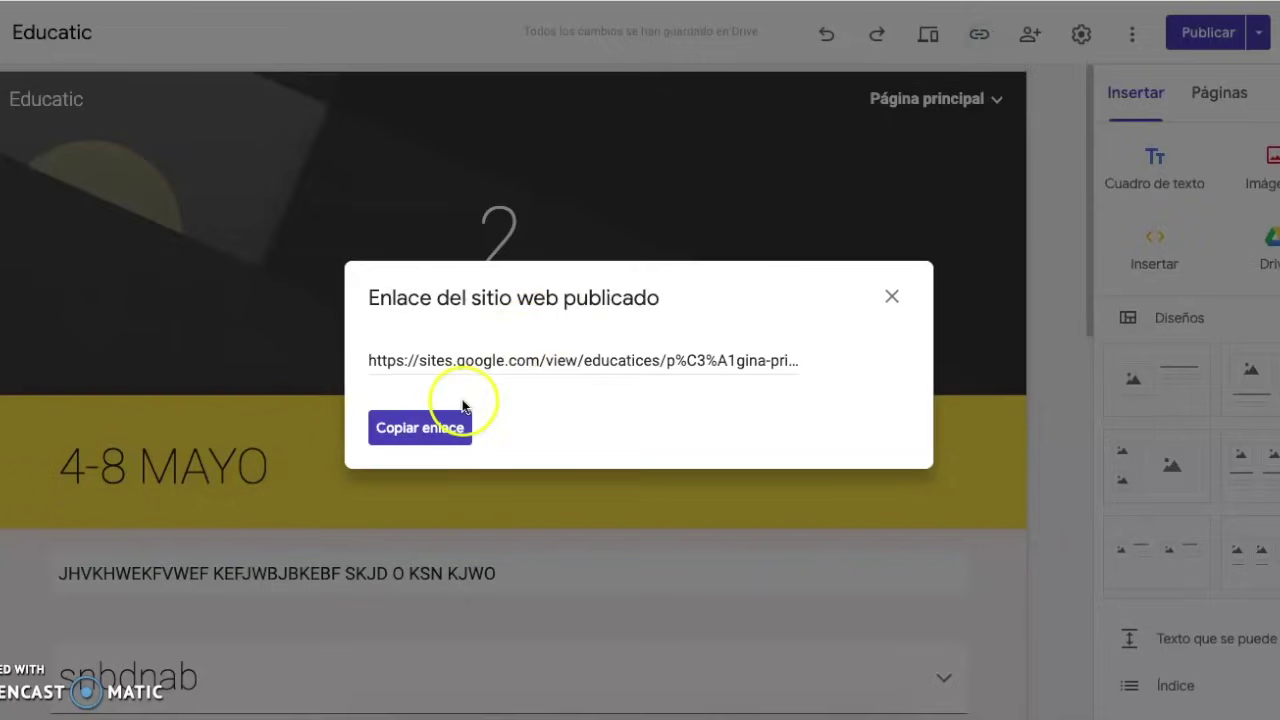
pyautogui.click(443, 433)
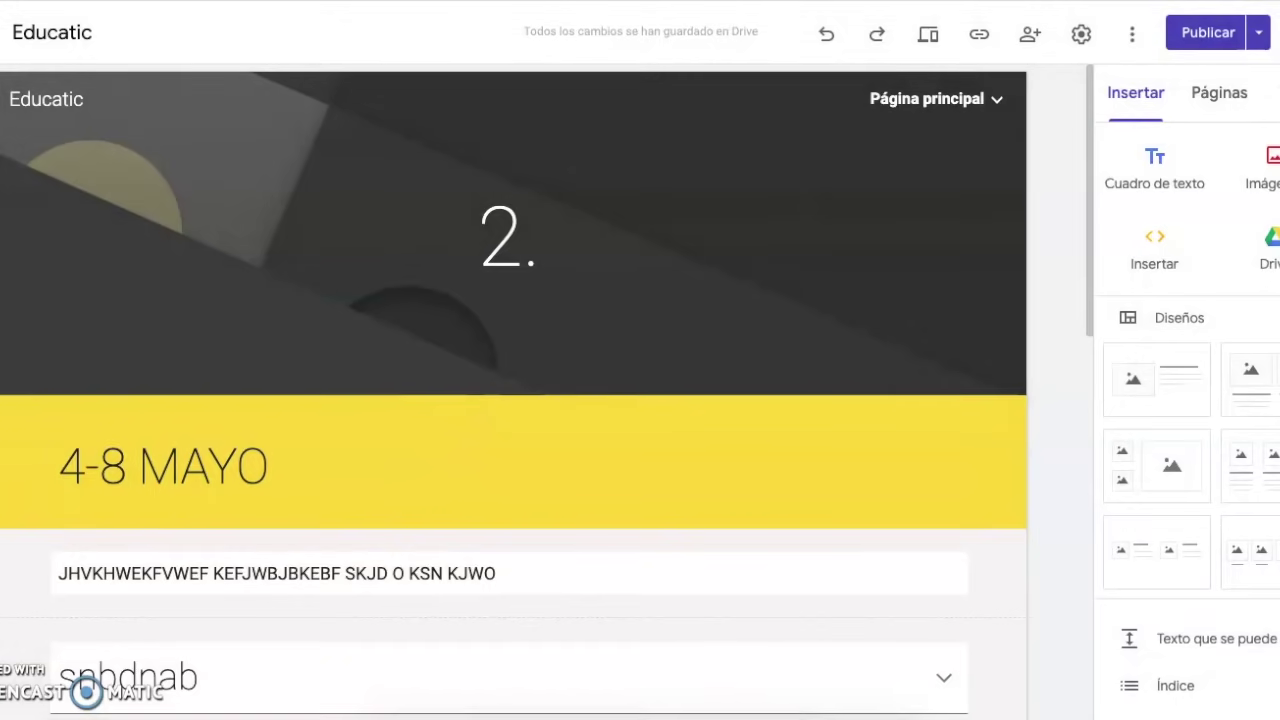
# Open Gmail in a new browser tab
pyautogui.hotkey('ctrl', 't')
pyautogui.write('gmail')
pyautogui.click(597, 206)
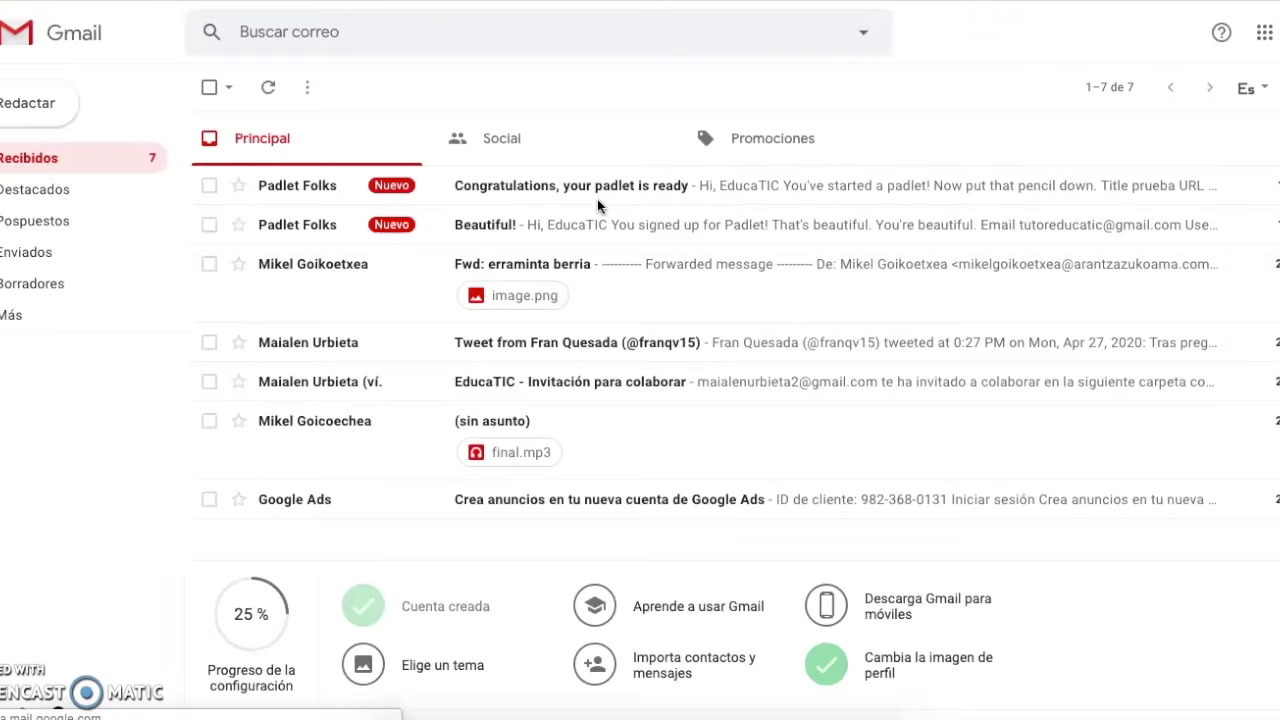
# Start a new full-screen Gmail message and dismiss the help popup
pyautogui.click(38, 105)
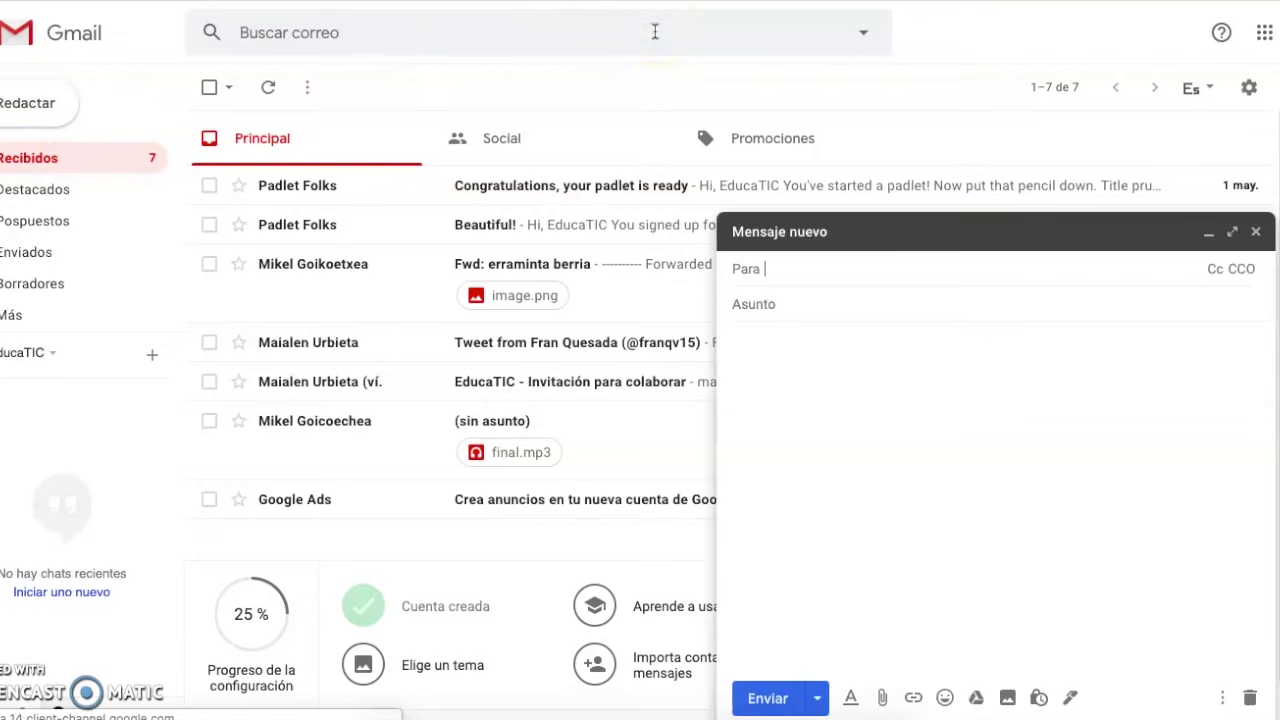
pyautogui.click(1233, 231)
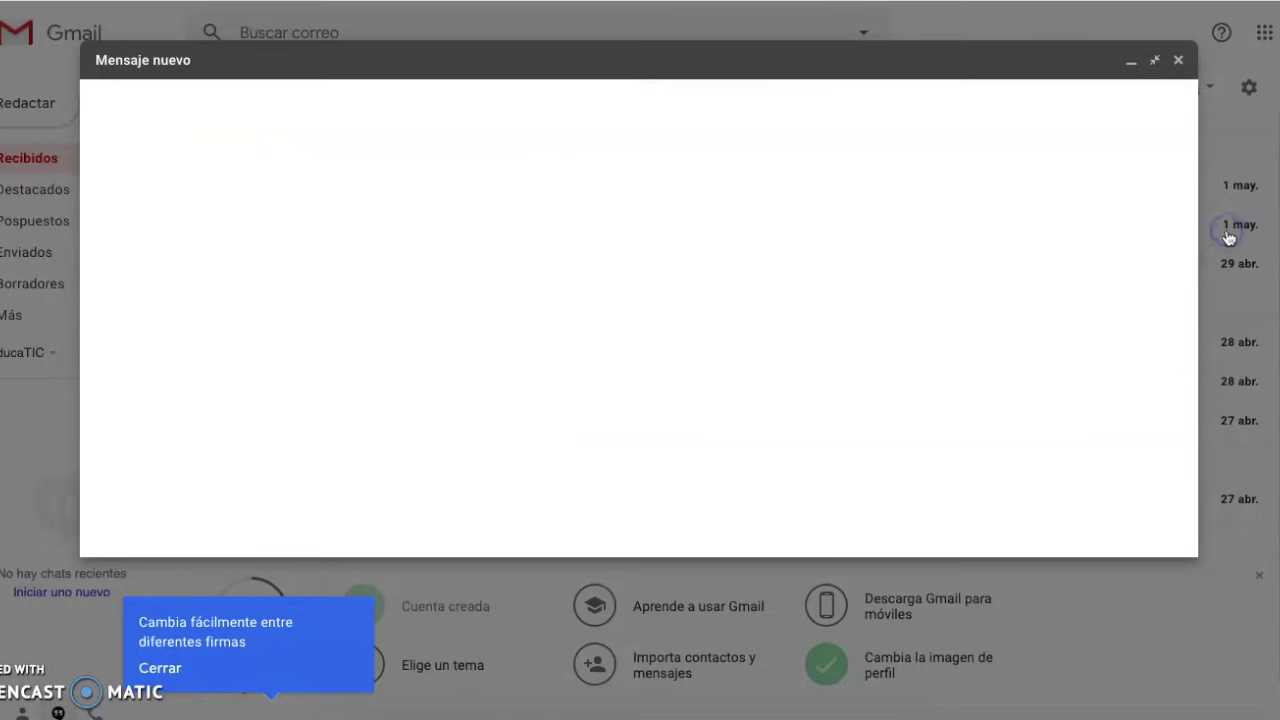
pyautogui.click(1116, 250)
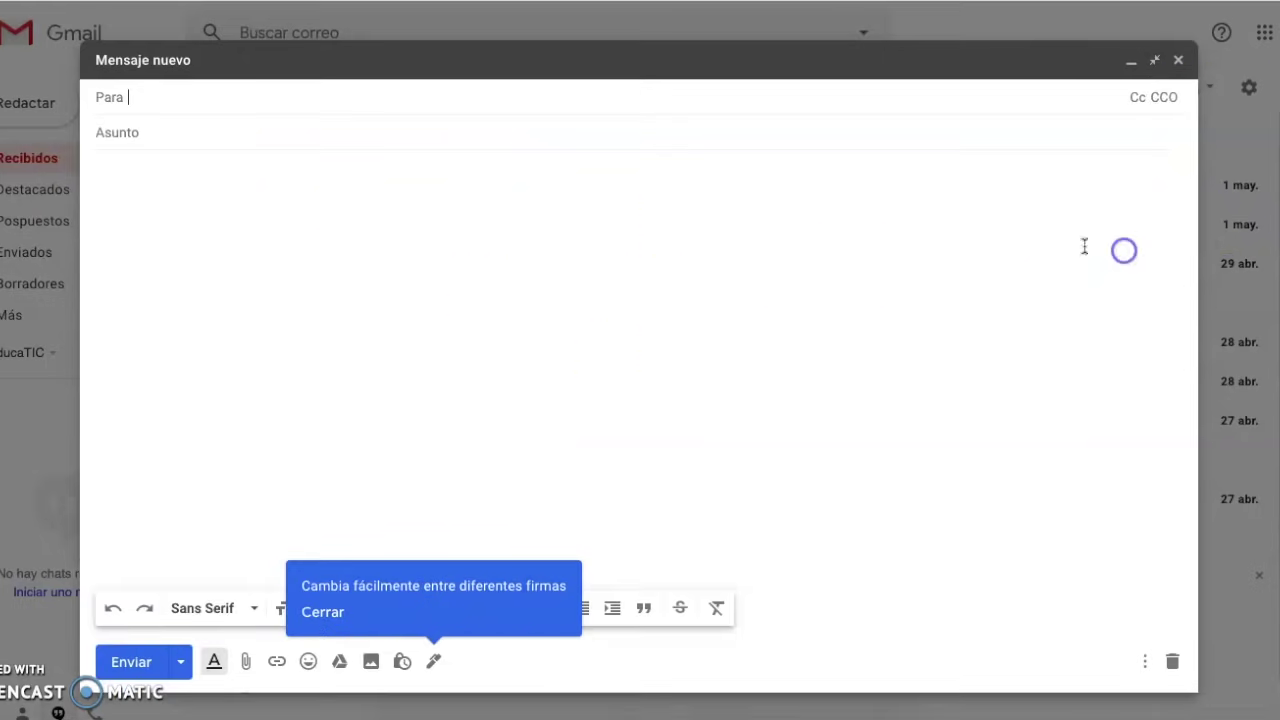
# Type filler text 'BWBFHEW' and 'QFHVEFQJ' in the body, then paste the Sites link below
pyautogui.click(223, 206)
pyautogui.write('BWBFHEWBEFJHBW;FBHW;FB;QF')
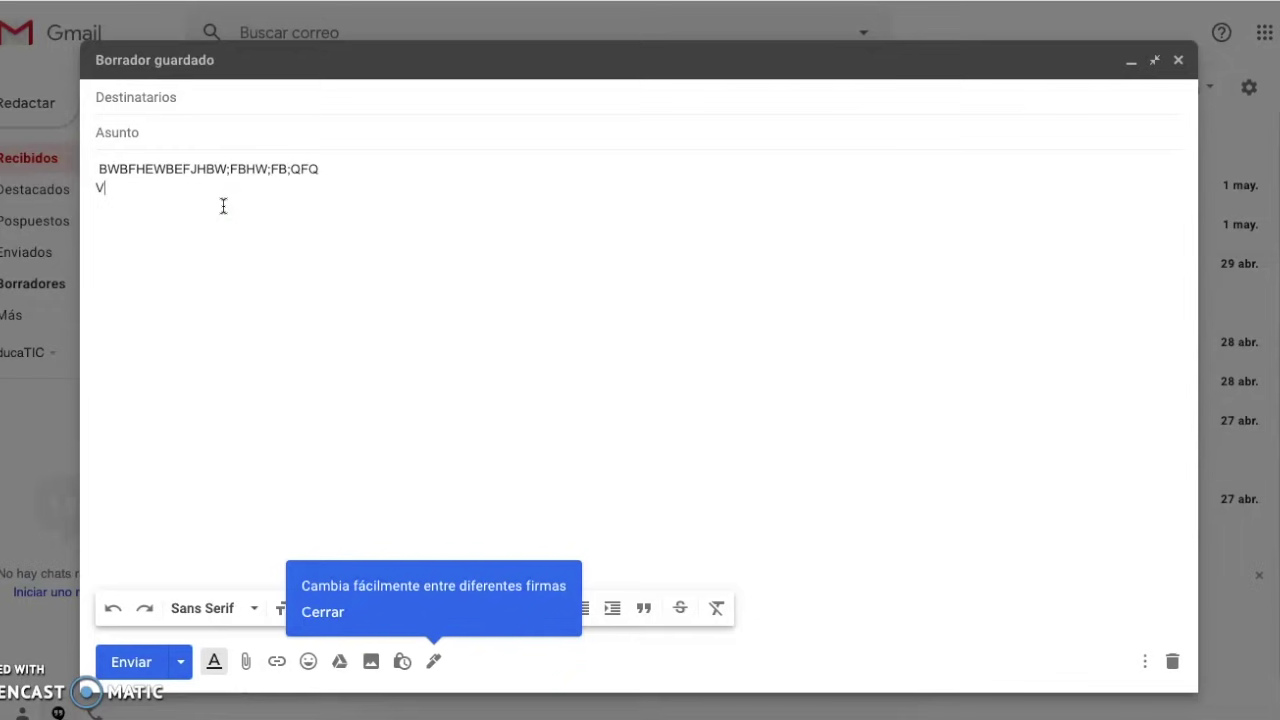
pyautogui.write('QFHVEFQJ')
pyautogui.press('Return')
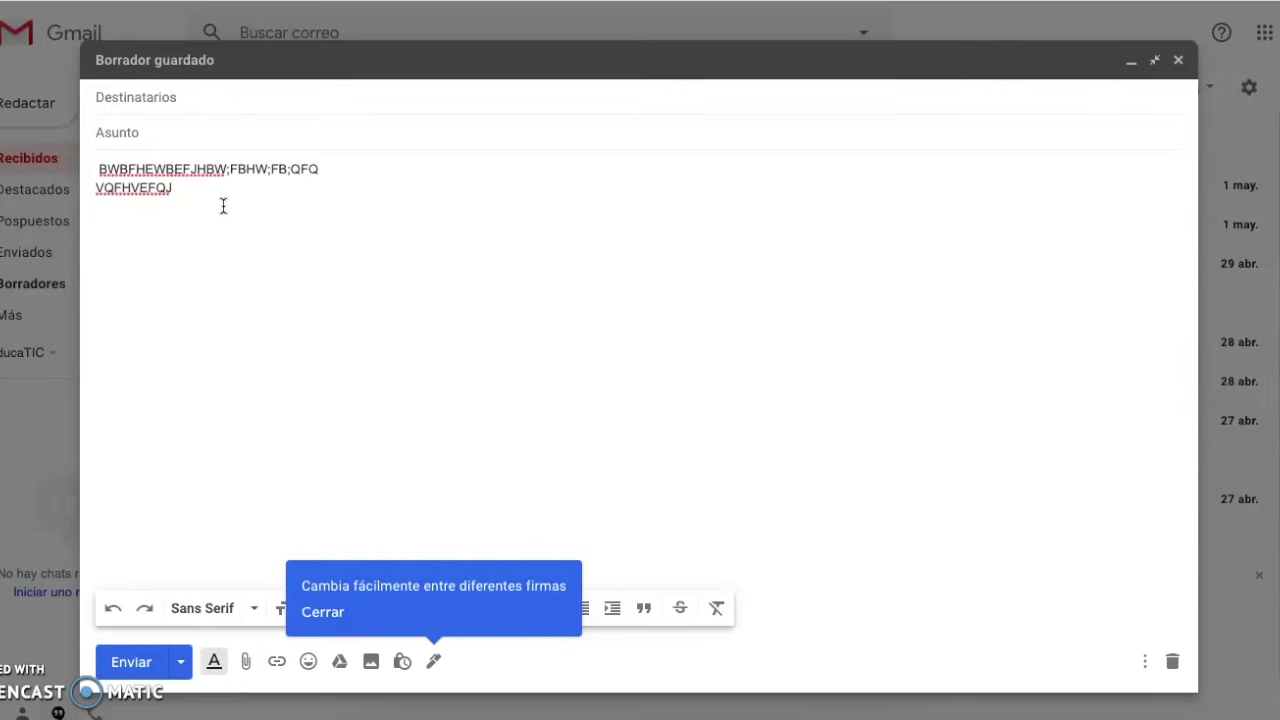
pyautogui.hotkey('ctrl', 'v')
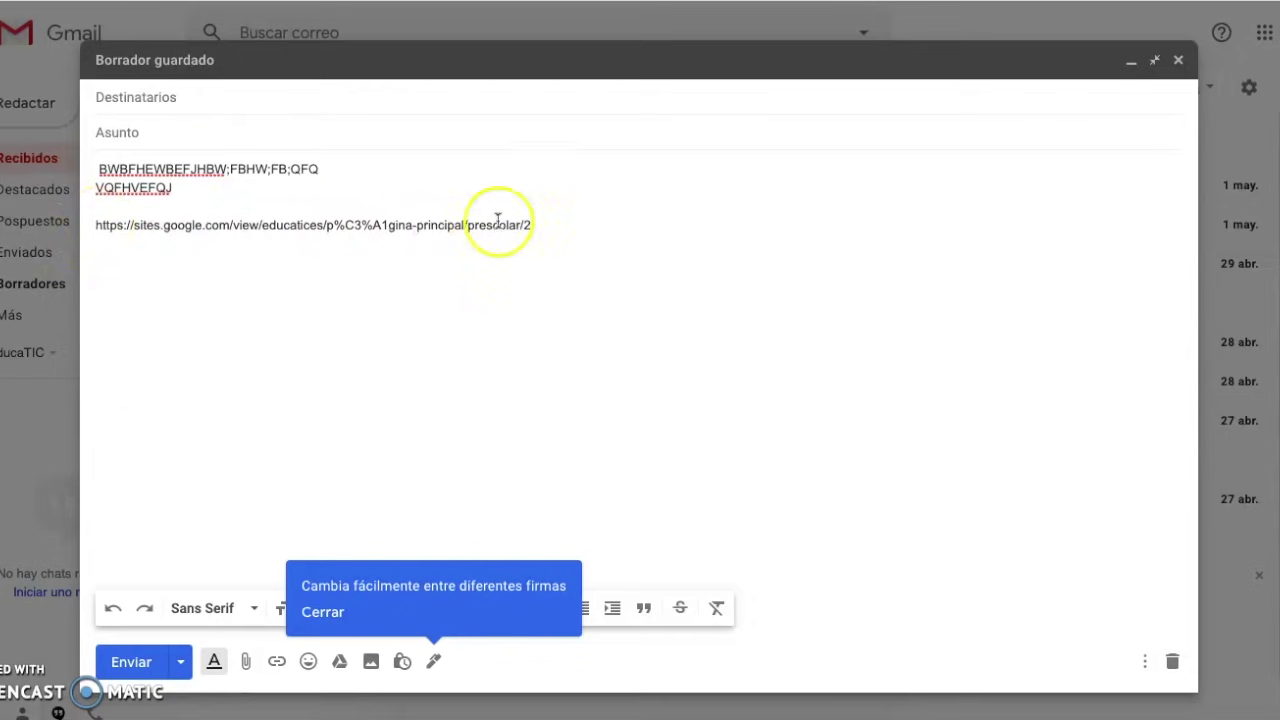
# Make the pasted URL a live link, add 'BBADS' below it, and set subject 'SITES 2.'
pyautogui.moveTo(533, 224); pyautogui.dragTo(94, 223)
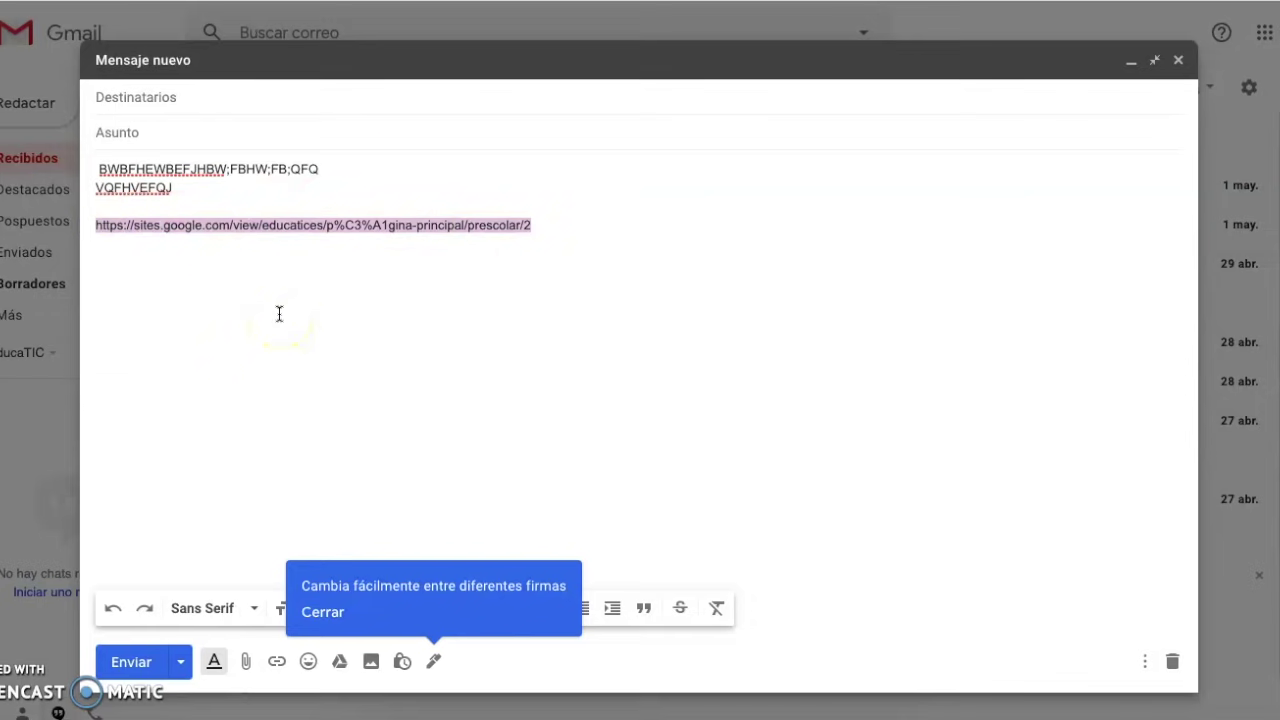
pyautogui.click(279, 314)
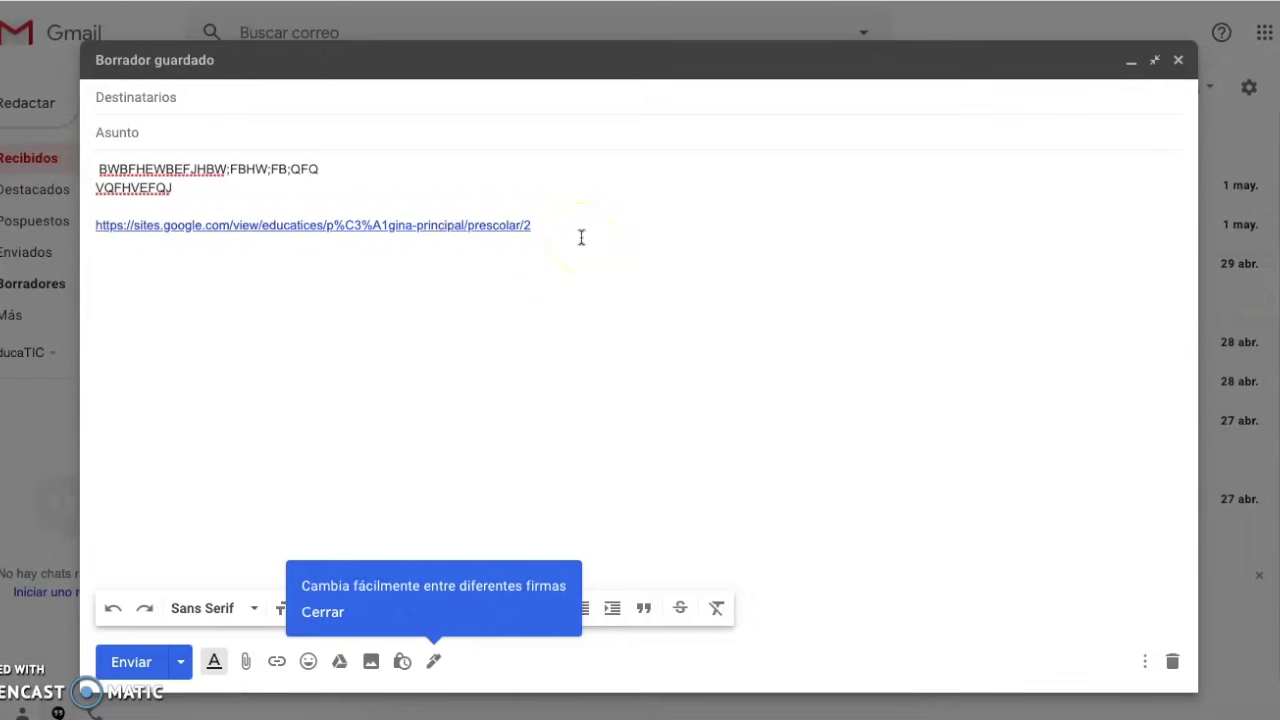
pyautogui.write('BBADS')
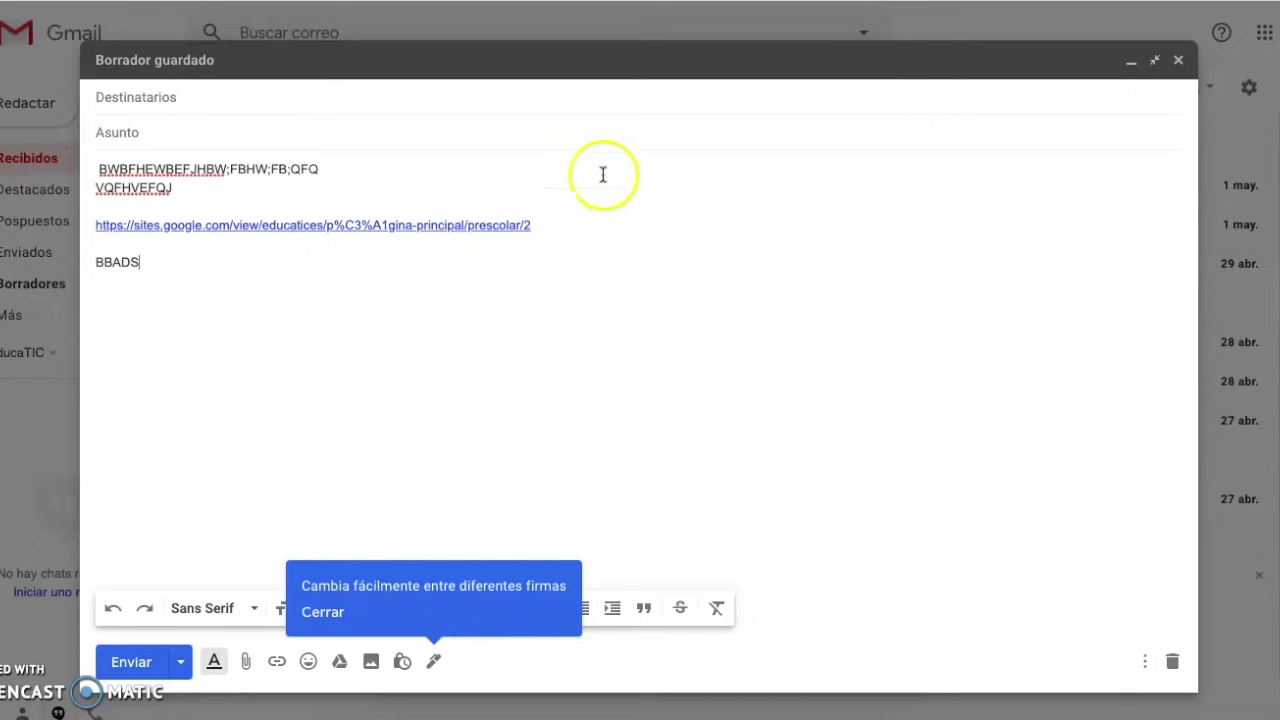
pyautogui.click(271, 134)
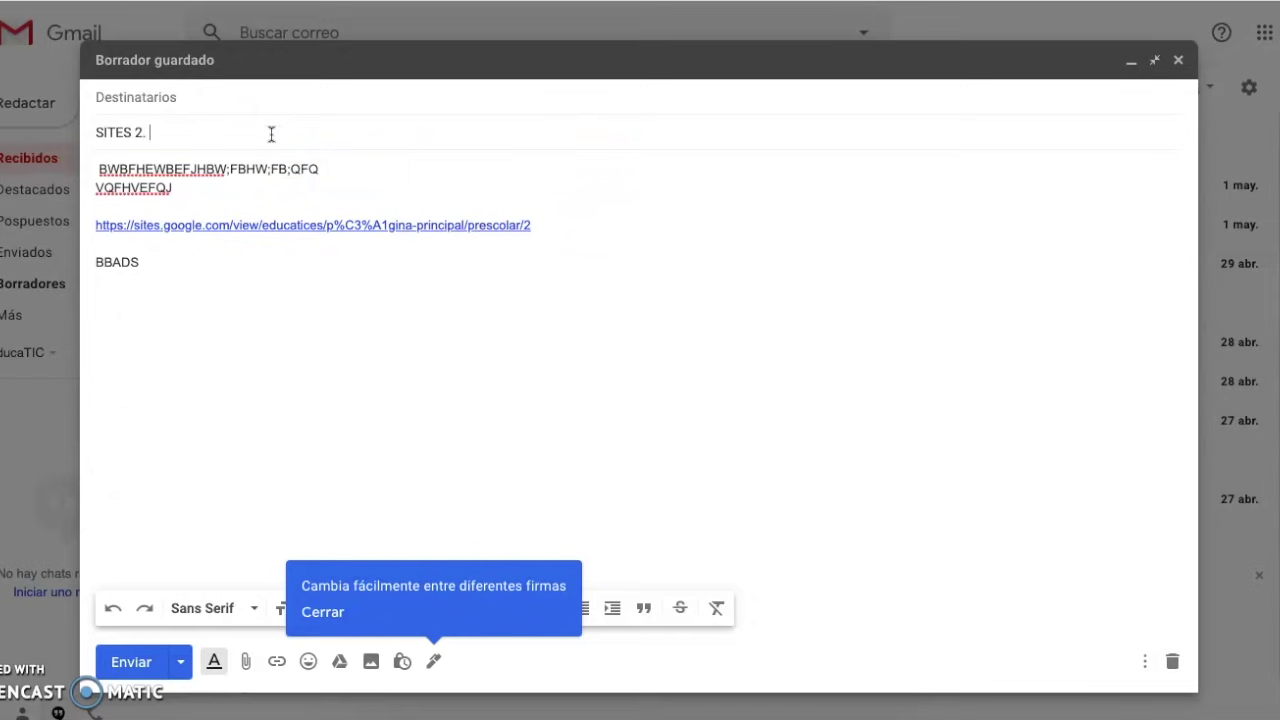
pyautogui.click(220, 94)
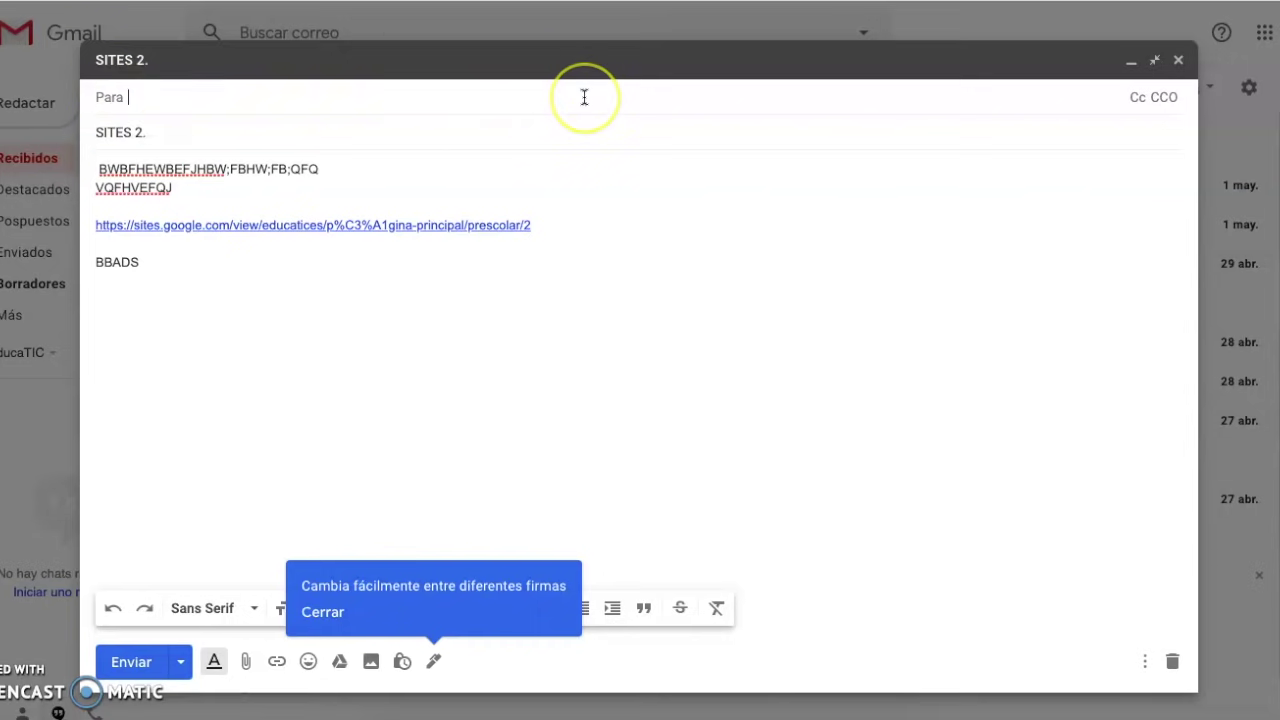
# Add a Bcc row and enter two recipient e-mail addresses
pyautogui.click(1163, 97)
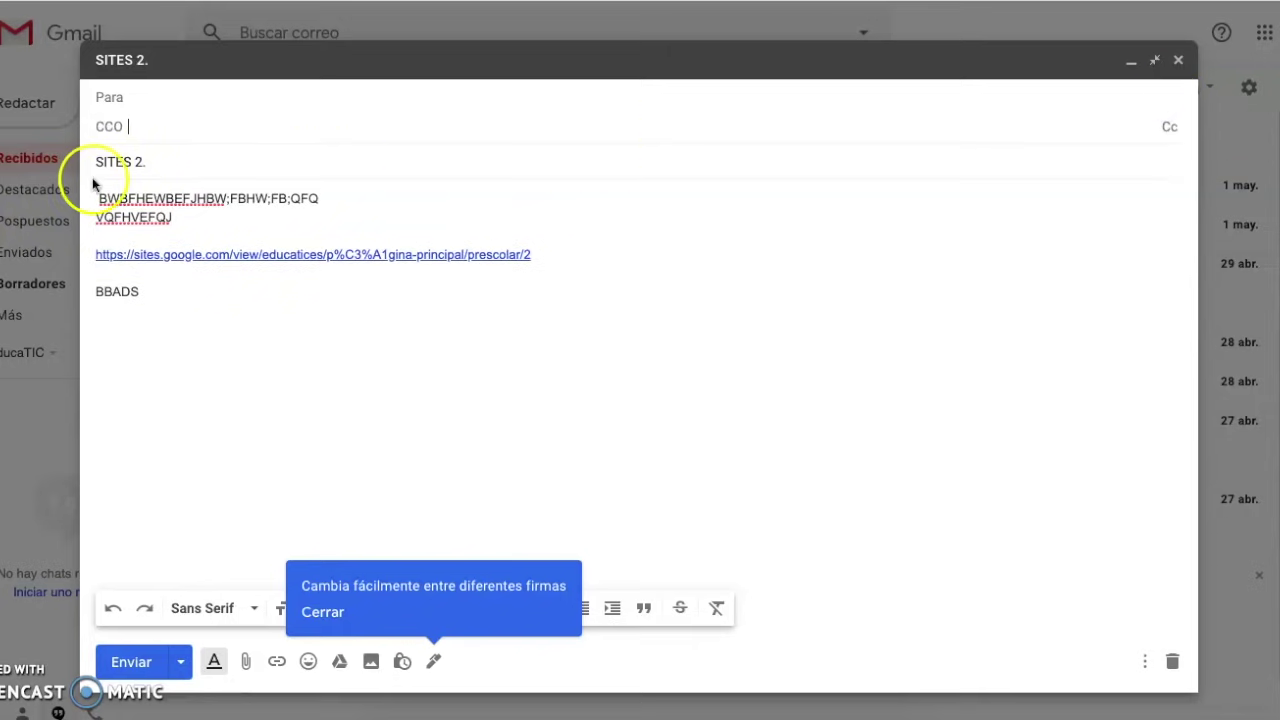
pyautogui.click(170, 133)
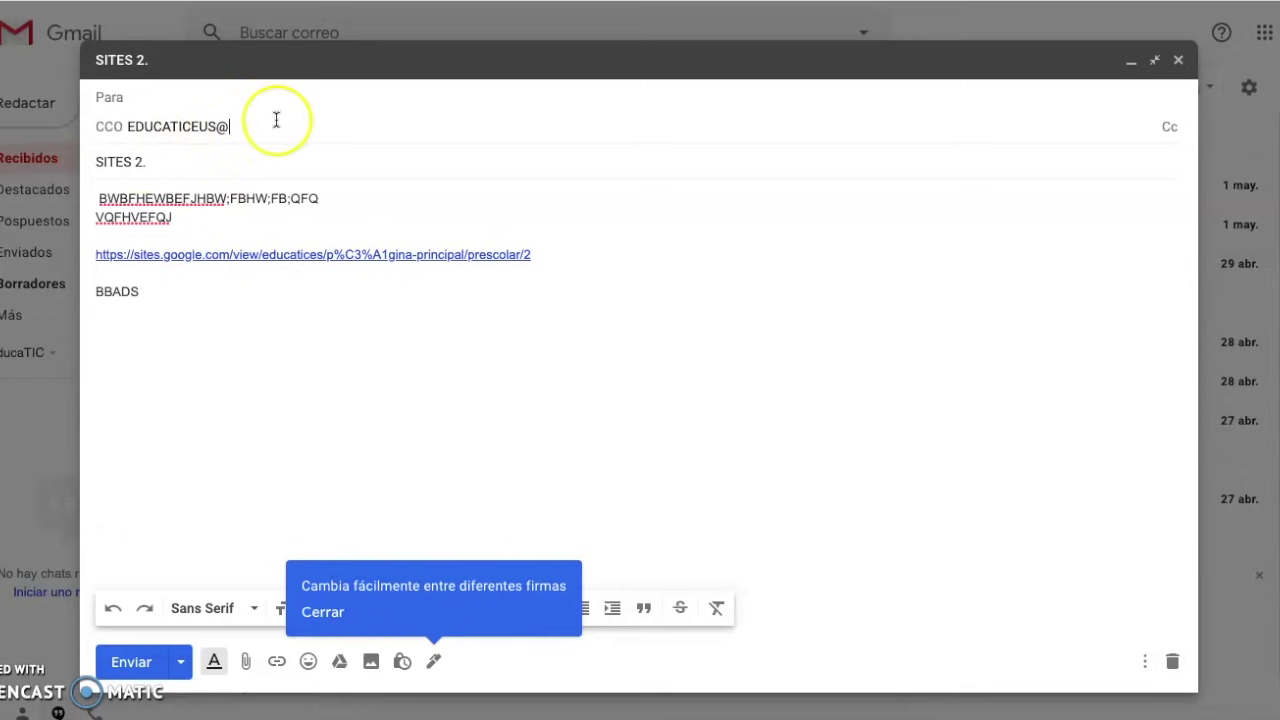
pyautogui.write('MAIL.COM')
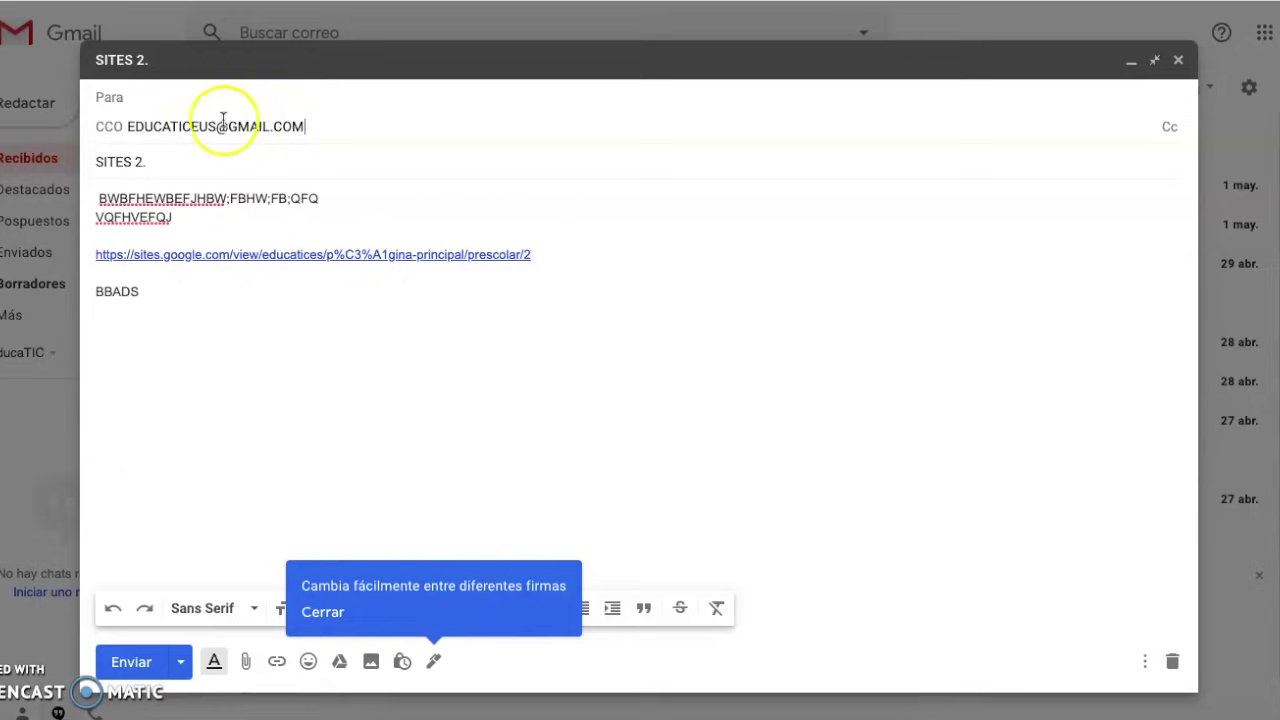
pyautogui.press('Return')
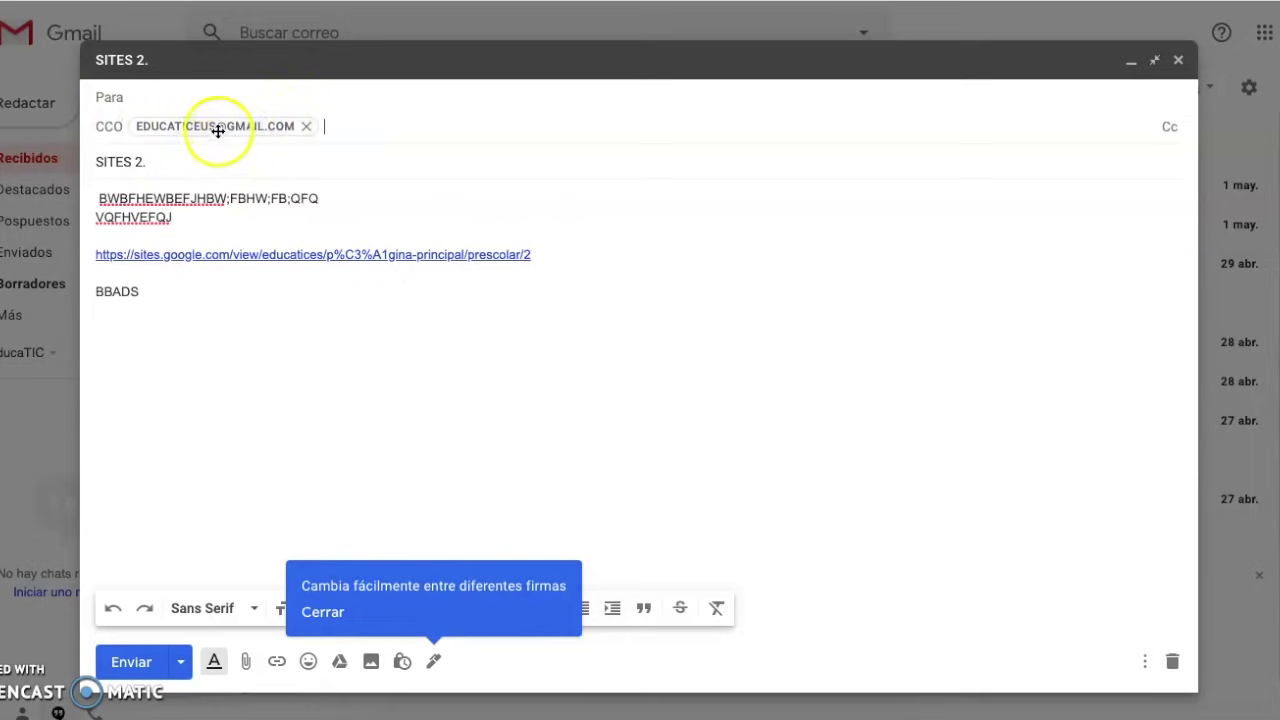
pyautogui.moveTo(211, 127)
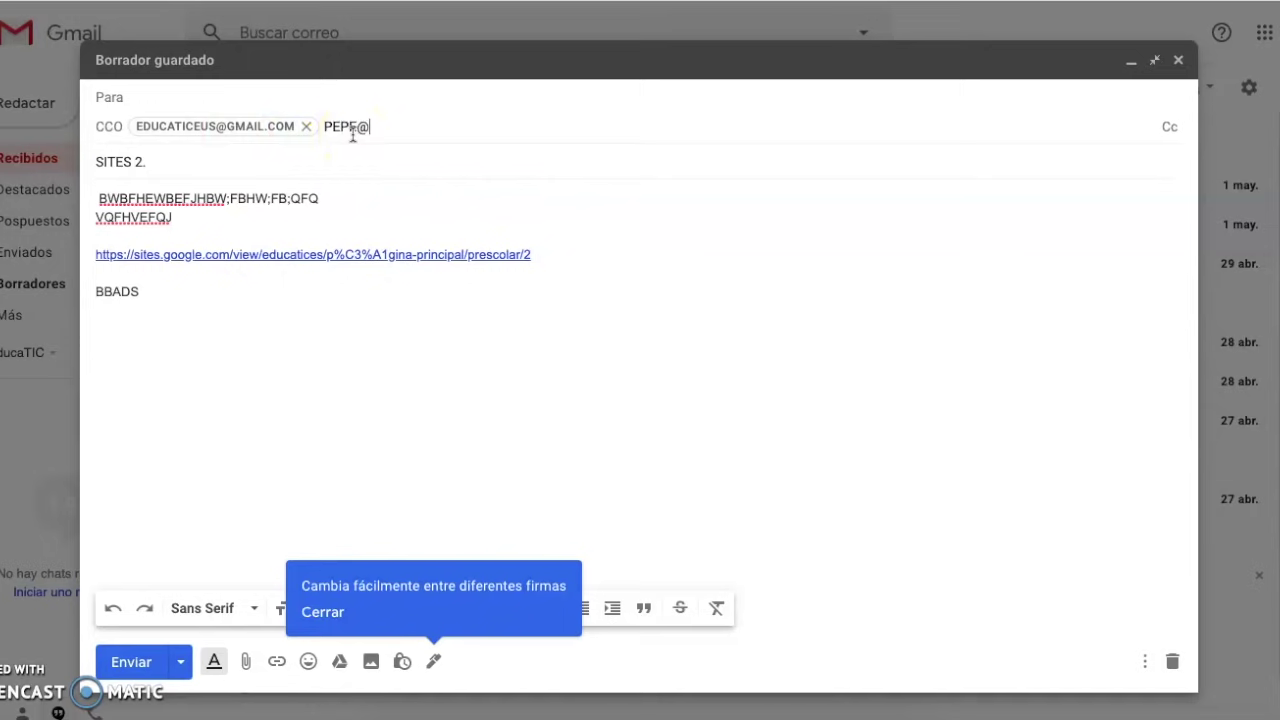
pyautogui.press('Return')
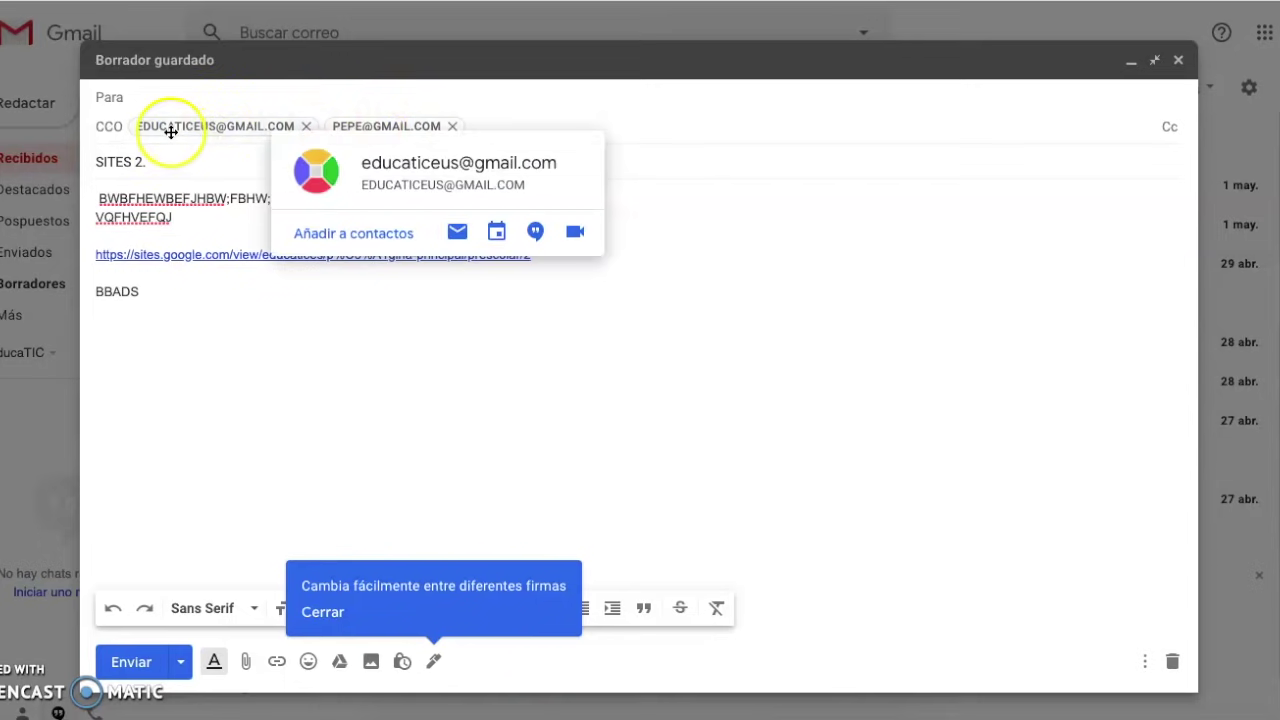
pyautogui.moveTo(355, 126)
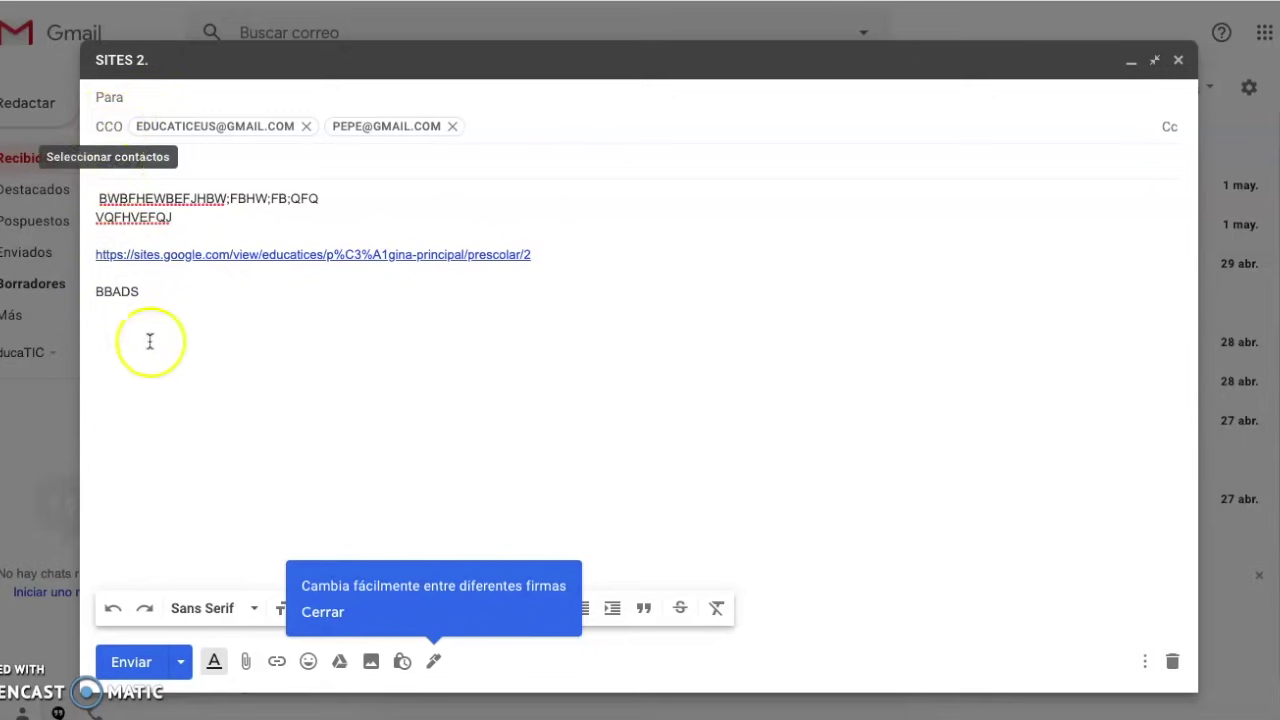
# Remove the second Bcc recipient and send the message
pyautogui.click(177, 392)
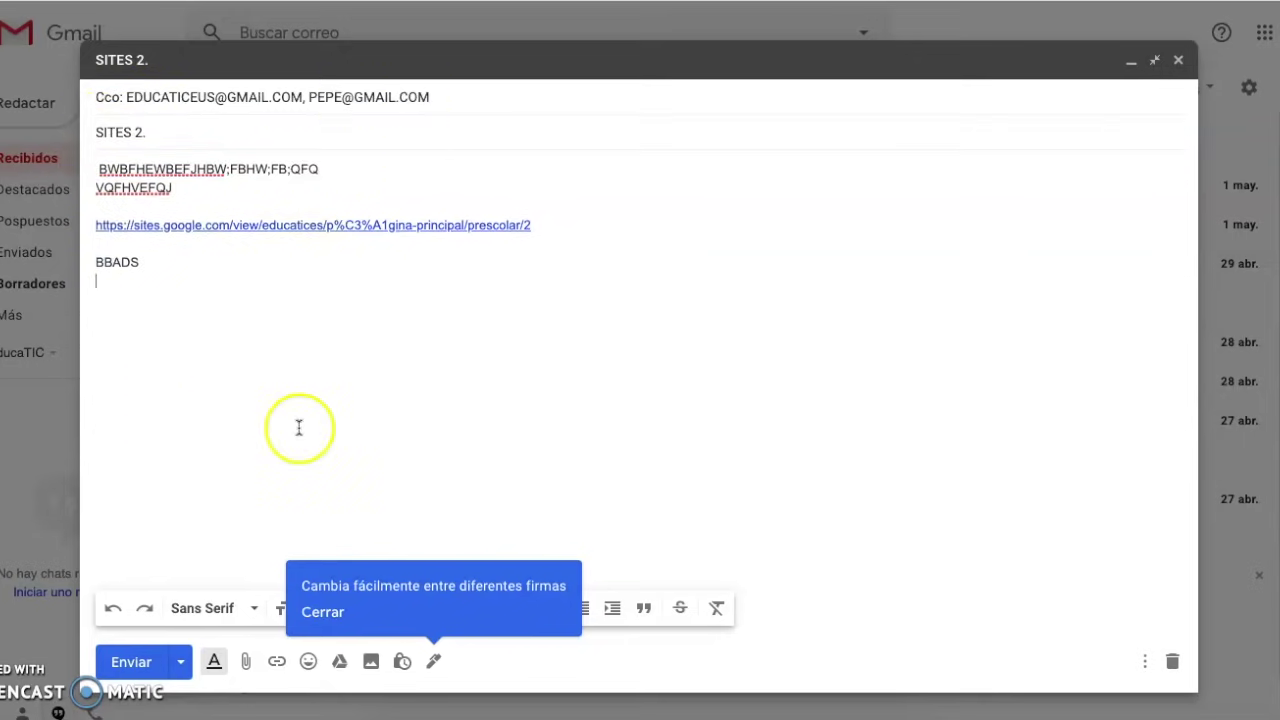
pyautogui.click(447, 98)
pyautogui.click(449, 127)
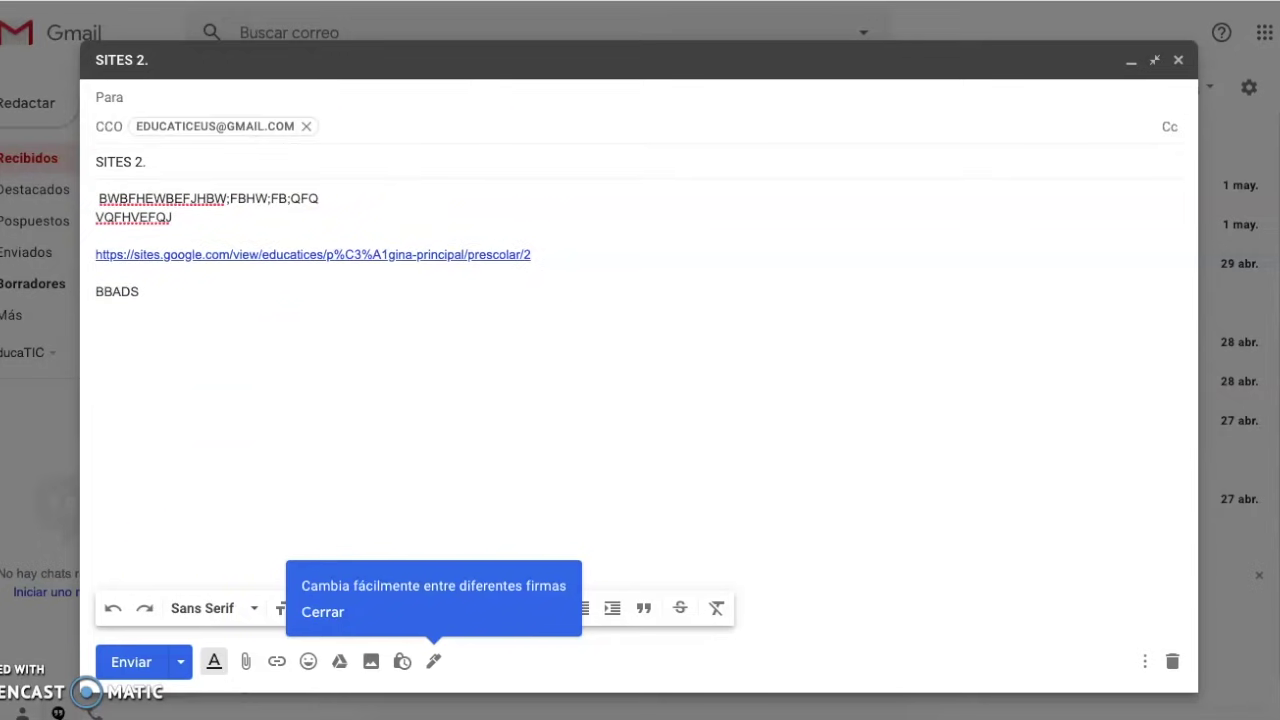
pyautogui.click(131, 662)
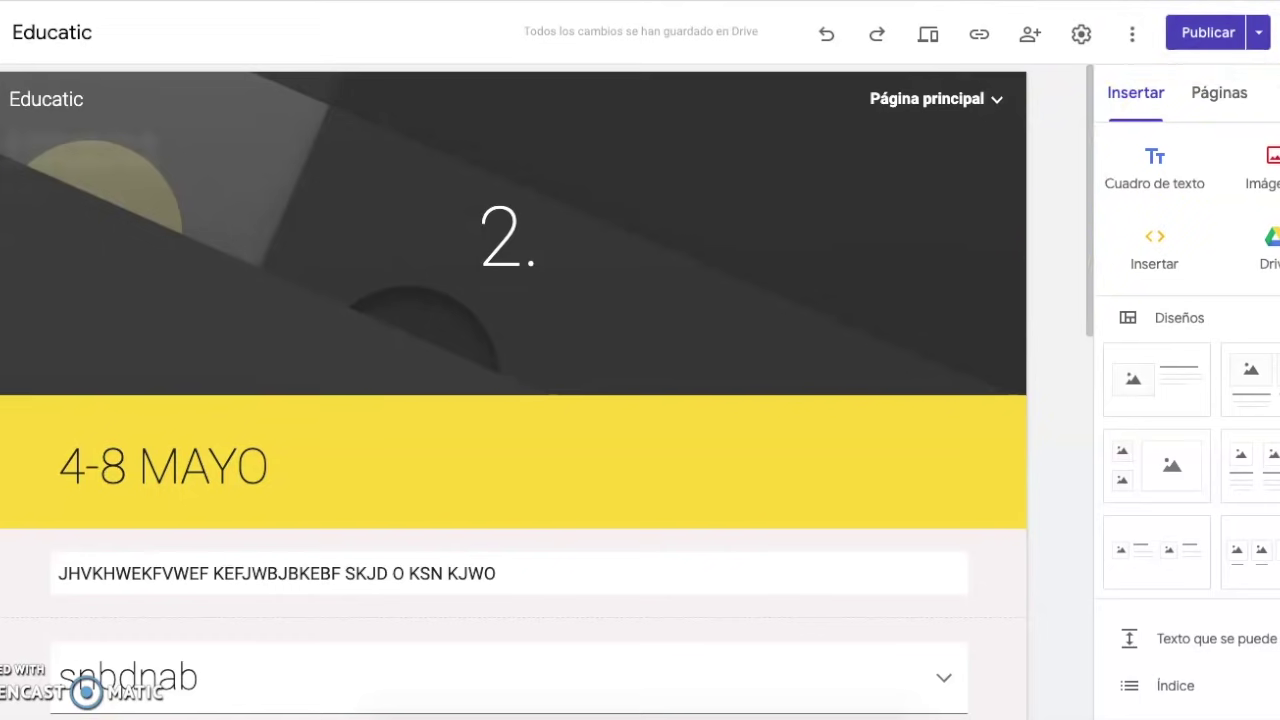
# Switch to the Google Drive tab showing Mi unidad with the Educatic site file
pyautogui.hotkey('ctrl', 'shift', 'Tab')
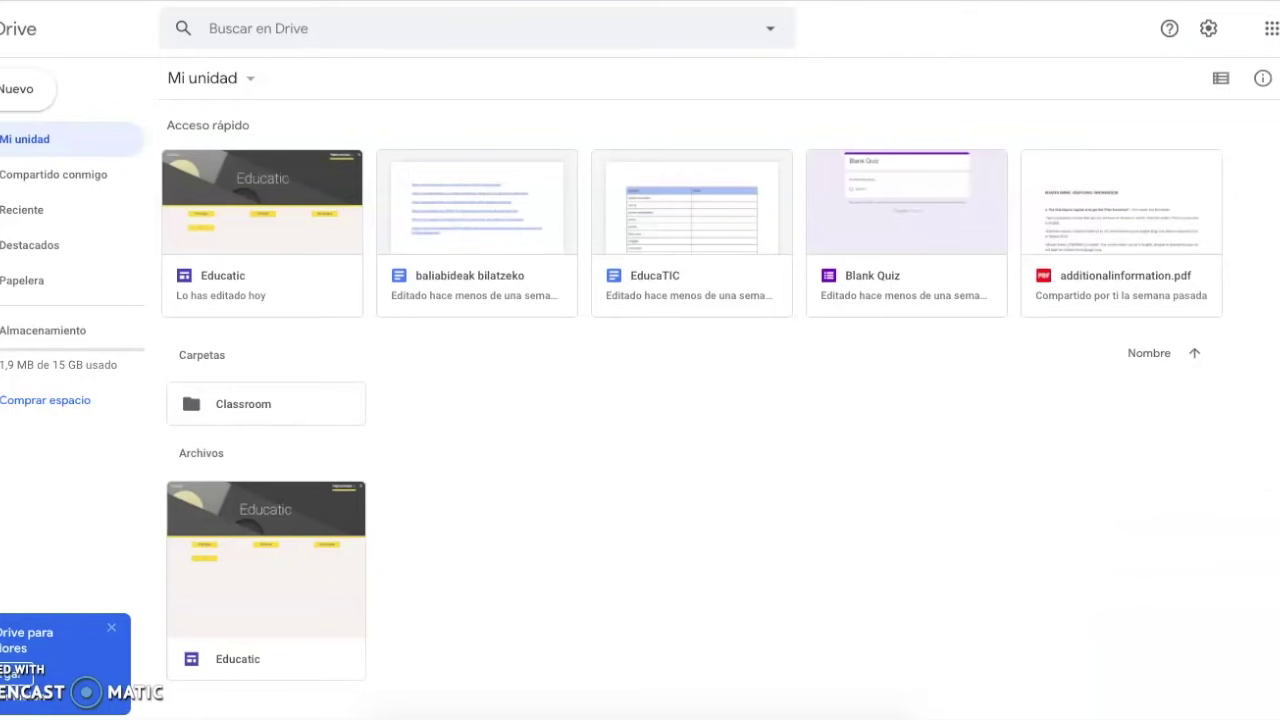
pyautogui.scroll(-1, 423, 336)
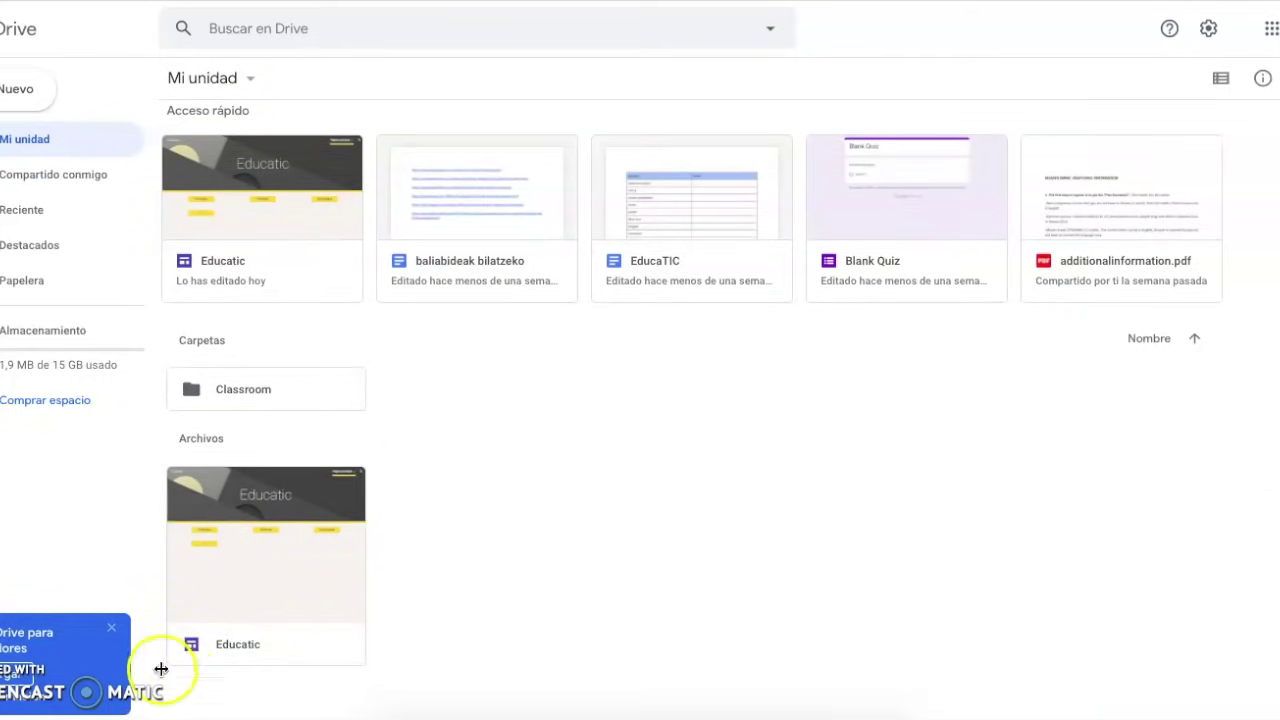